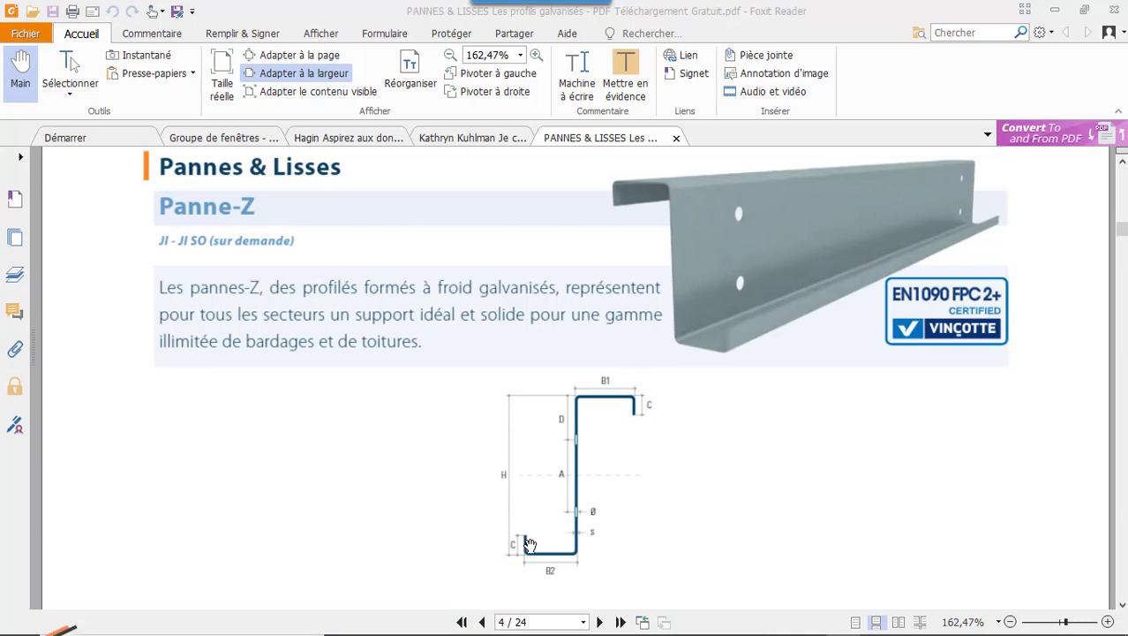
# Step: Examine the Panne-Z section diagram together with its dimension and weight tables in the catalogue
pyautogui.scroll(-3, 515, 389)
pyautogui.scroll(-7, 514, 385)
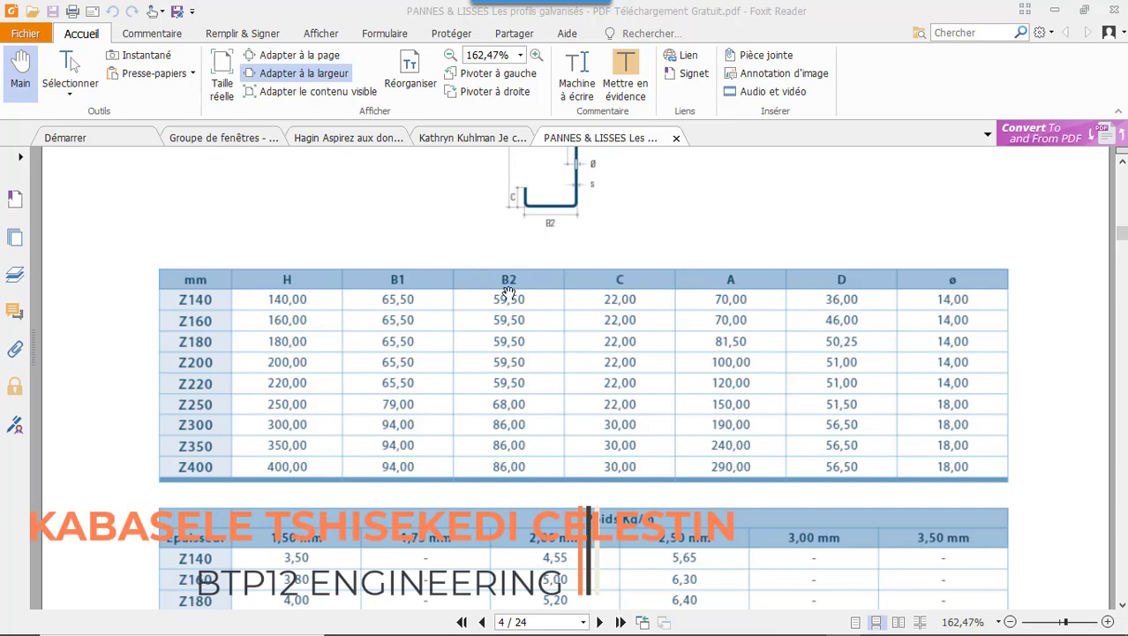
pyautogui.scroll(3, 634, 277)
pyautogui.scroll(5, 635, 276)
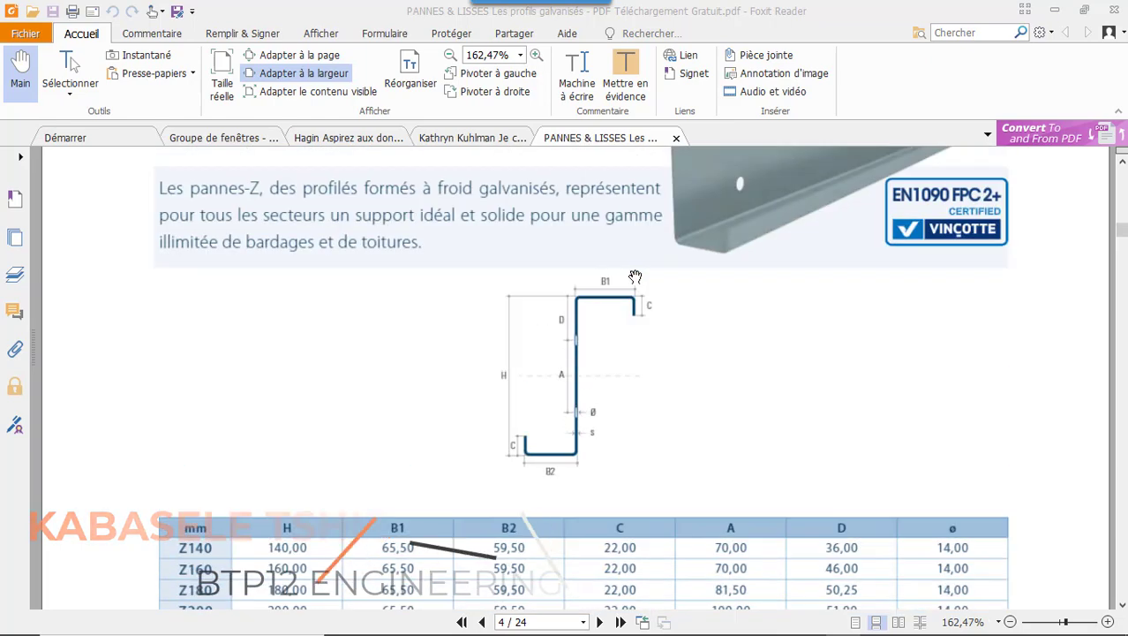
pyautogui.scroll(-8, 578, 269)
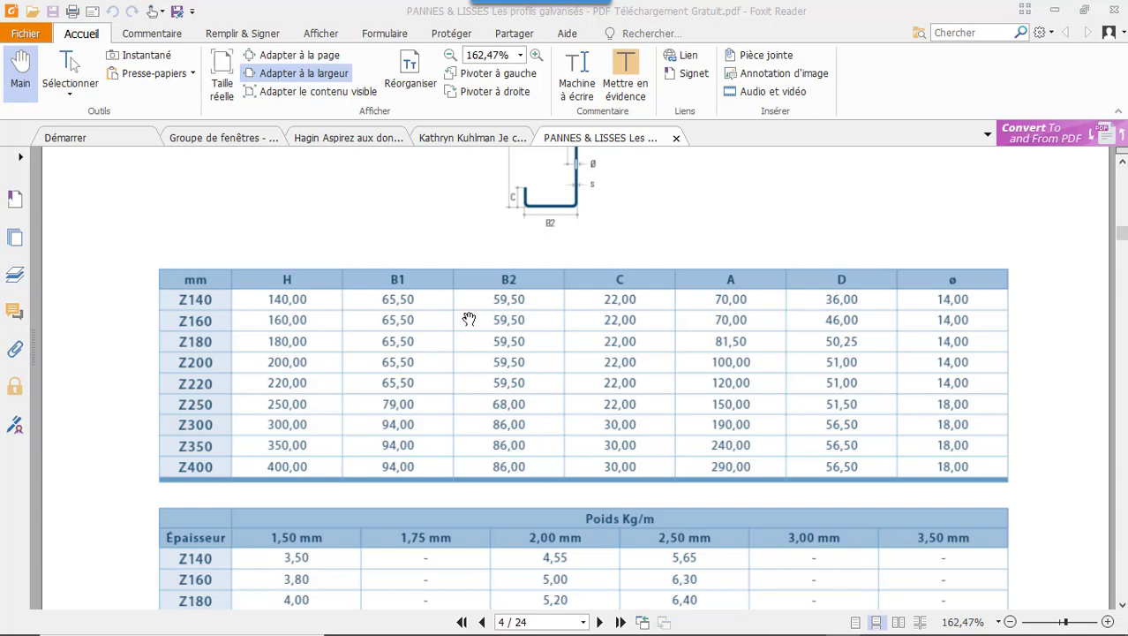
pyautogui.scroll(-3, 469, 319)
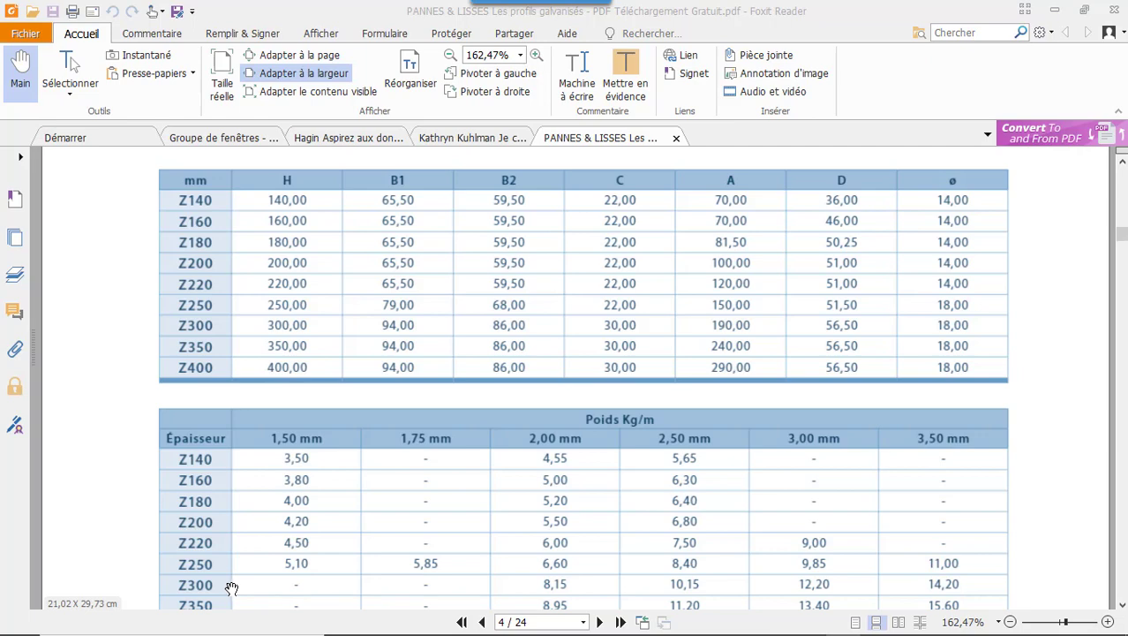
# Step: Switch to Civil 3D and examine the Z profile in the drawing PROFILE EN Z DE 300mm.dxf
pyautogui.moveTo(774, 631)
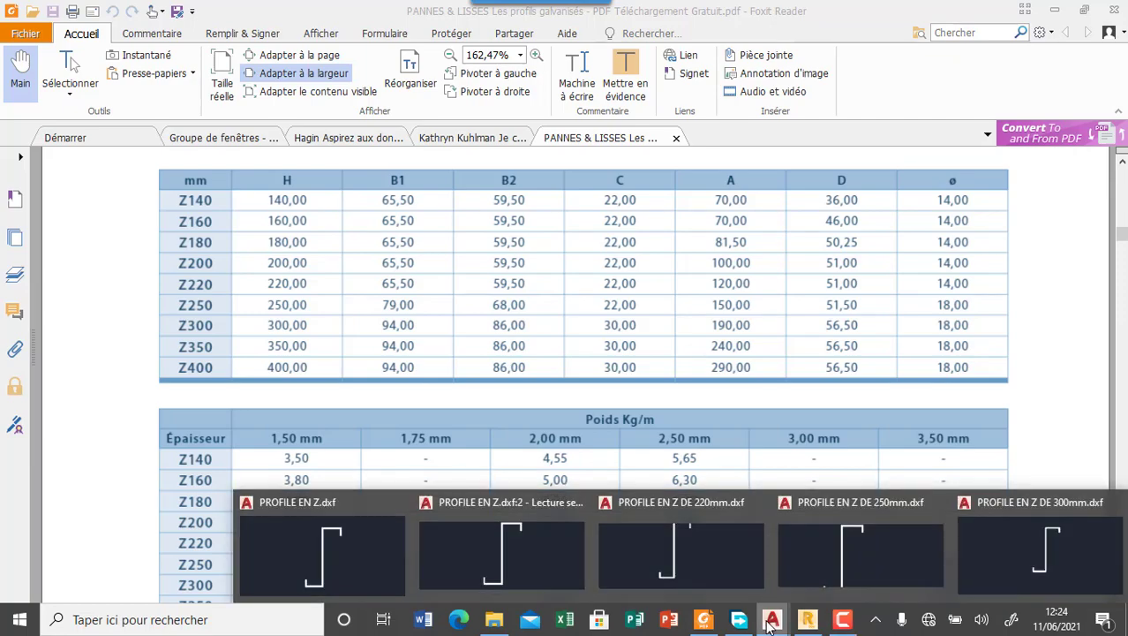
pyautogui.click(1061, 581)
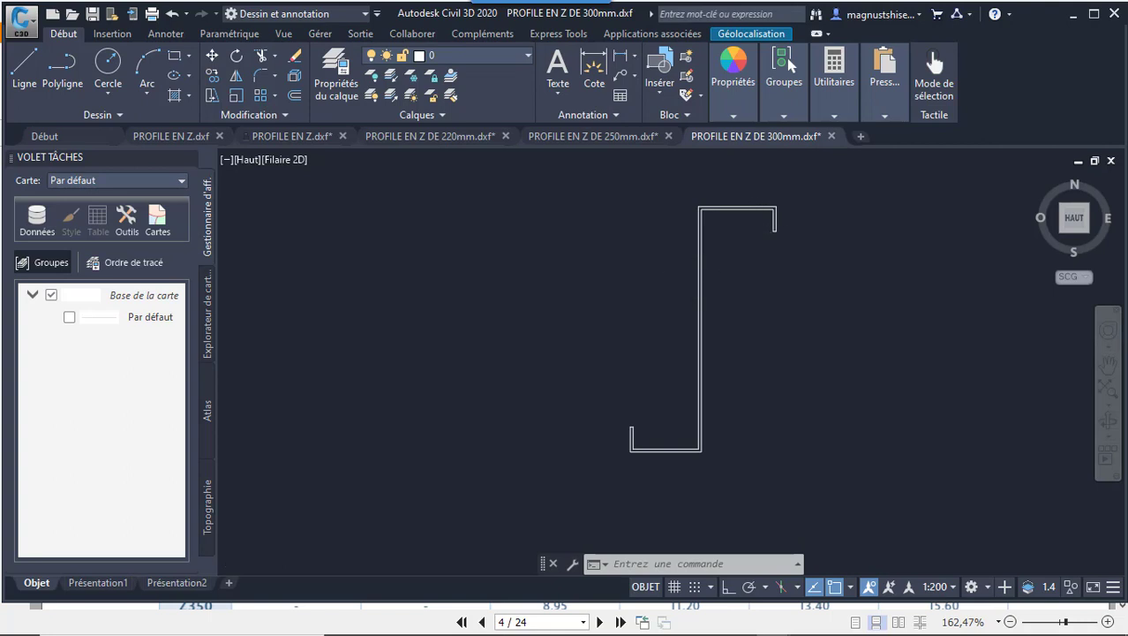
pyautogui.scroll(2, 720, 245)
pyautogui.scroll(-2, 720, 238)
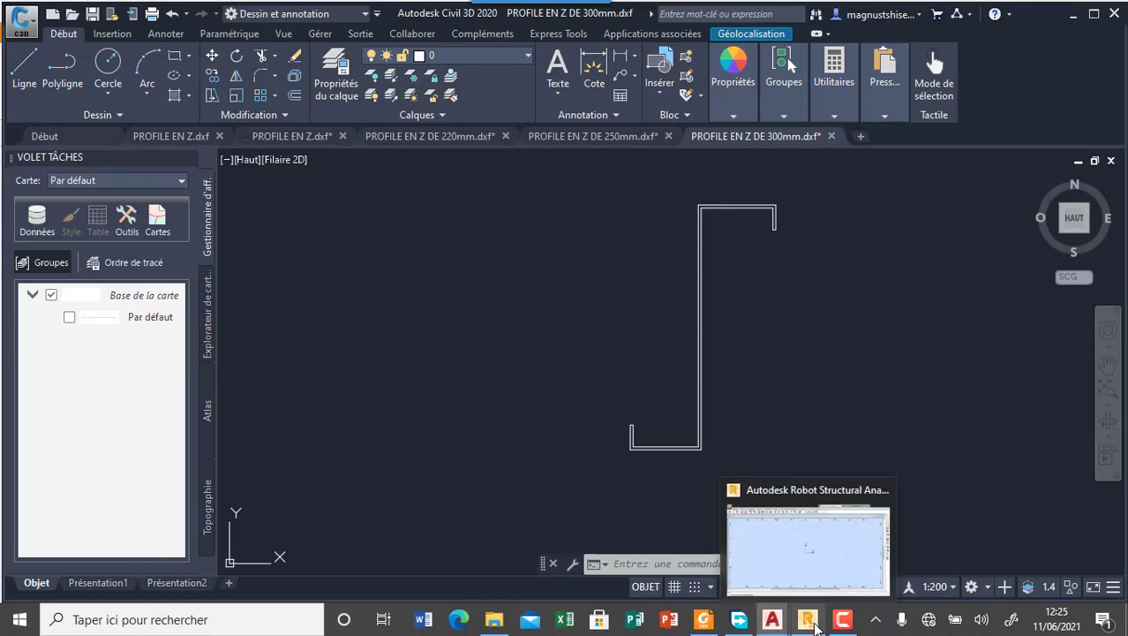
# Step: Switch to Robot Structural Analysis and import the DXF file PROFILE EN Z DE 140mm as a solid section, keeping the default arc discretisation
pyautogui.click(811, 619)
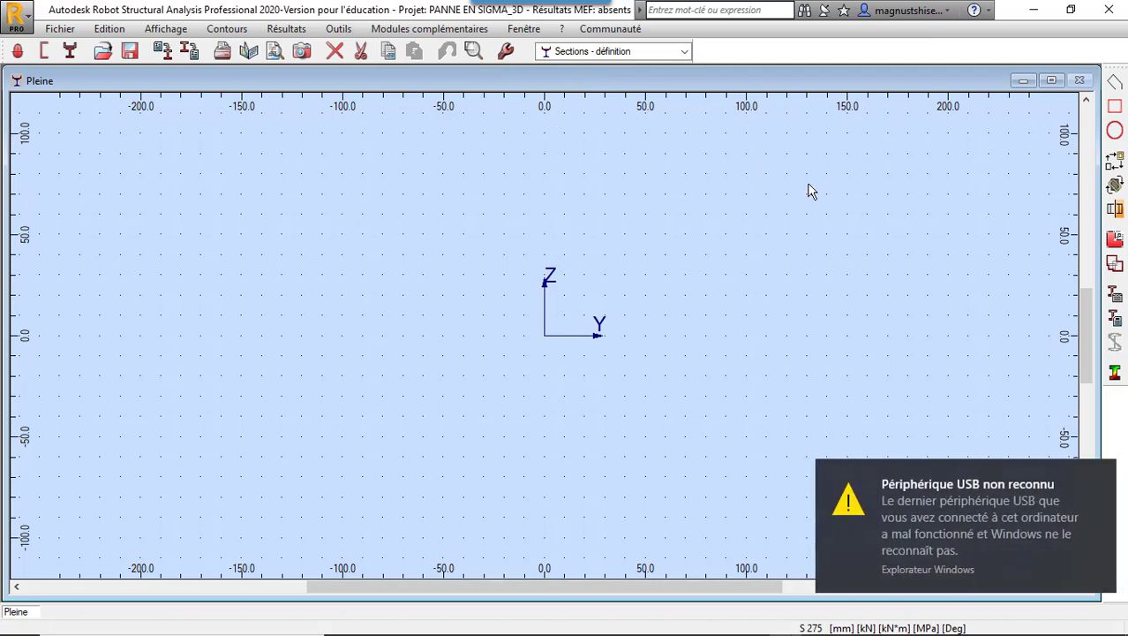
pyautogui.click(1100, 477)
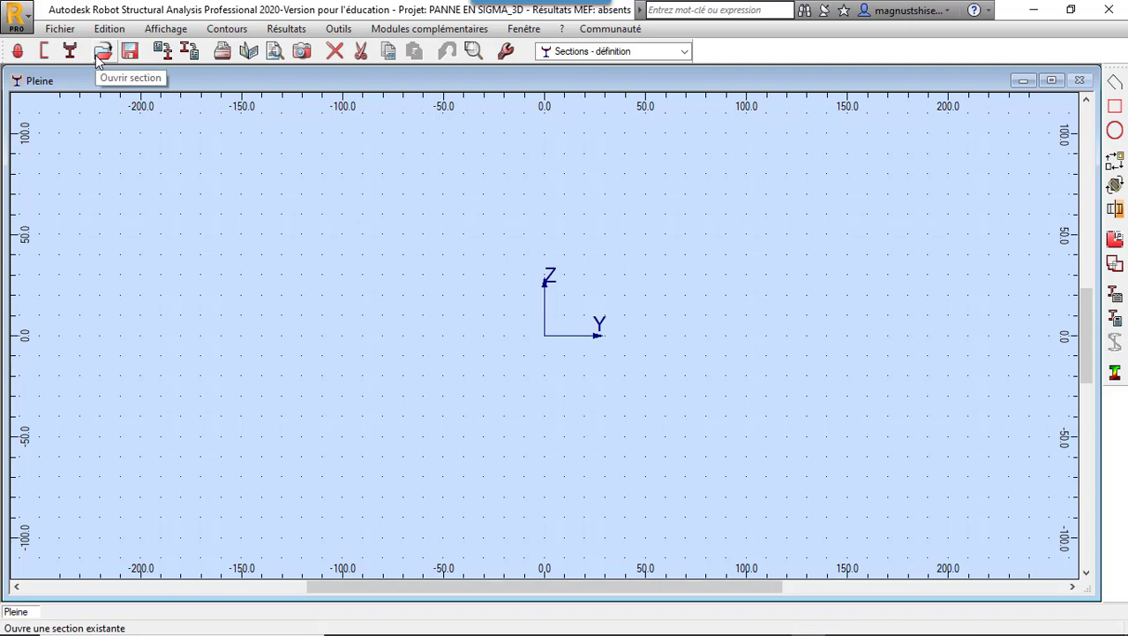
pyautogui.click(22, 54)
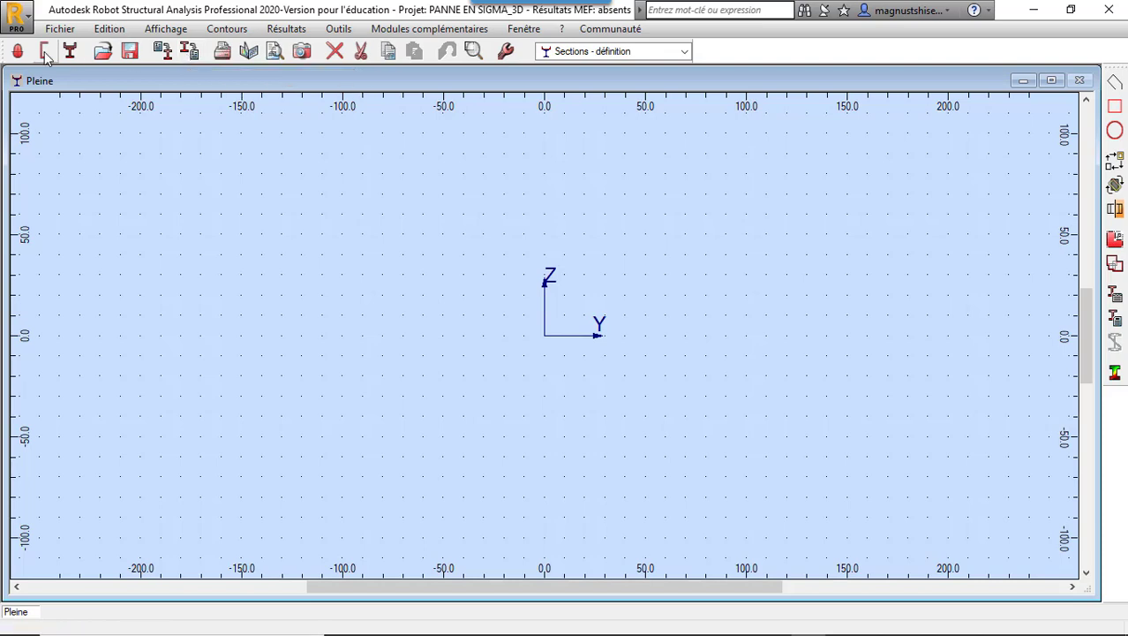
pyautogui.click(60, 29)
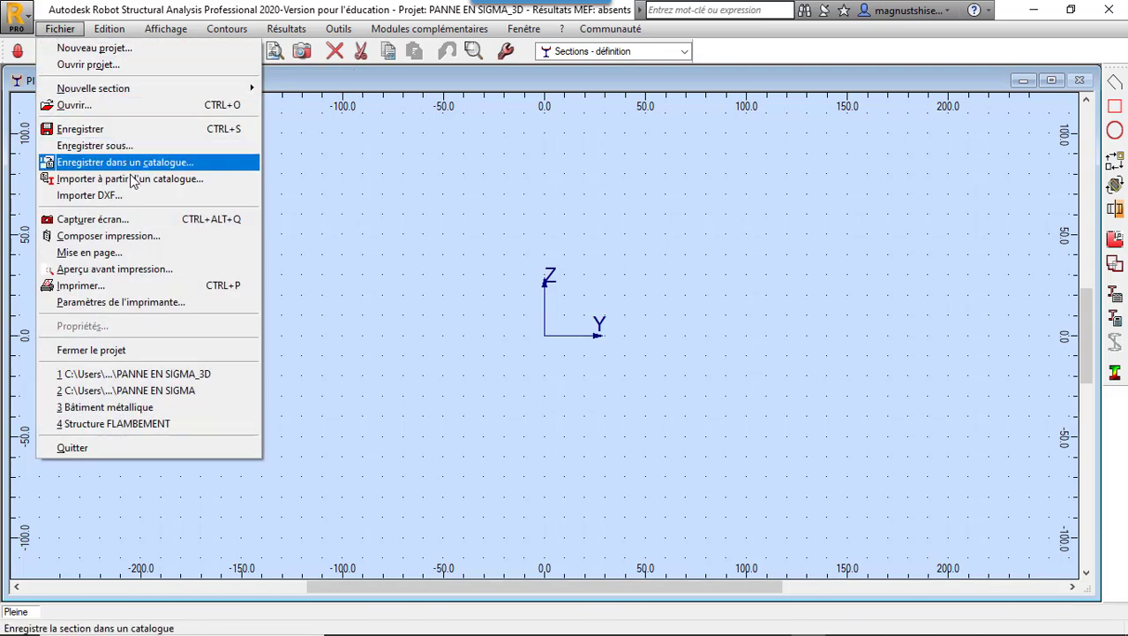
pyautogui.click(126, 196)
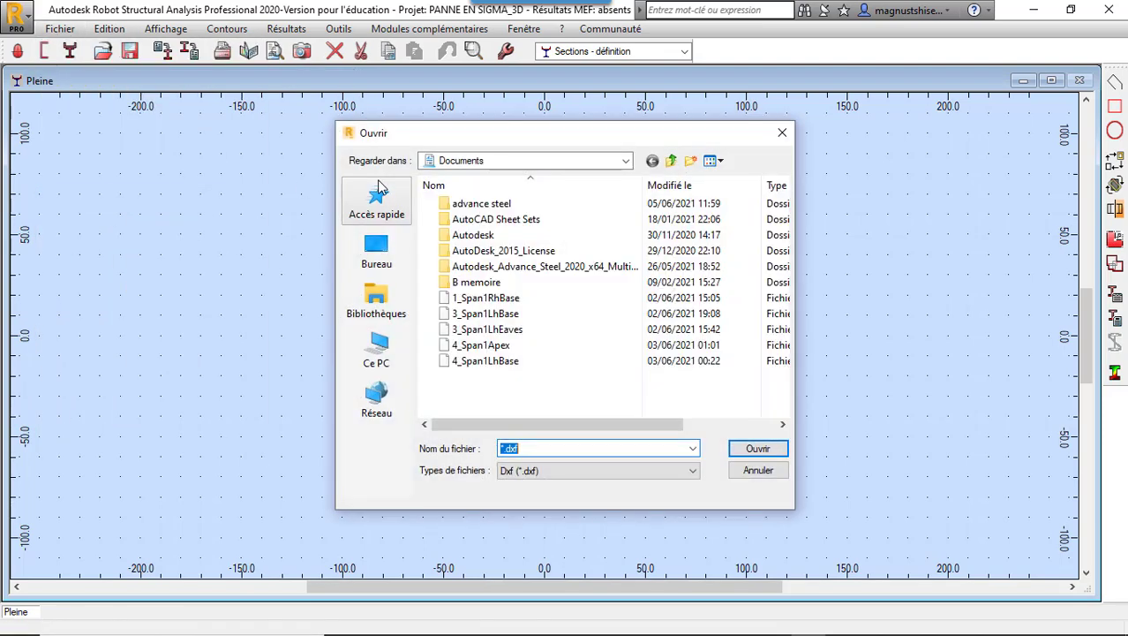
pyautogui.moveTo(786, 199); pyautogui.dragTo(788, 410)
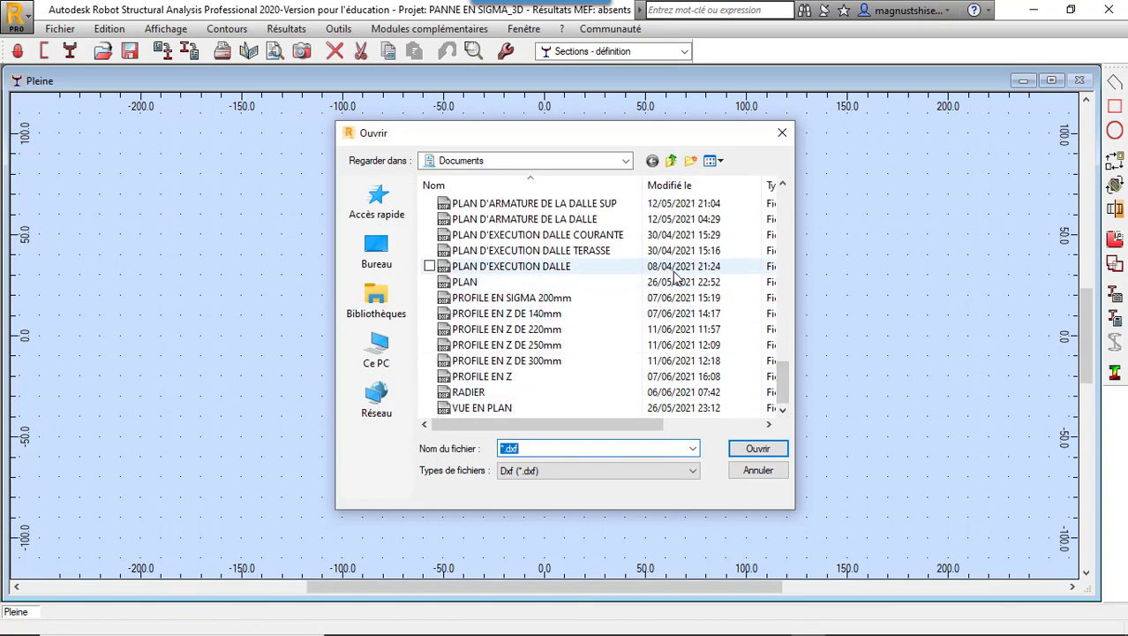
pyautogui.click(489, 316)
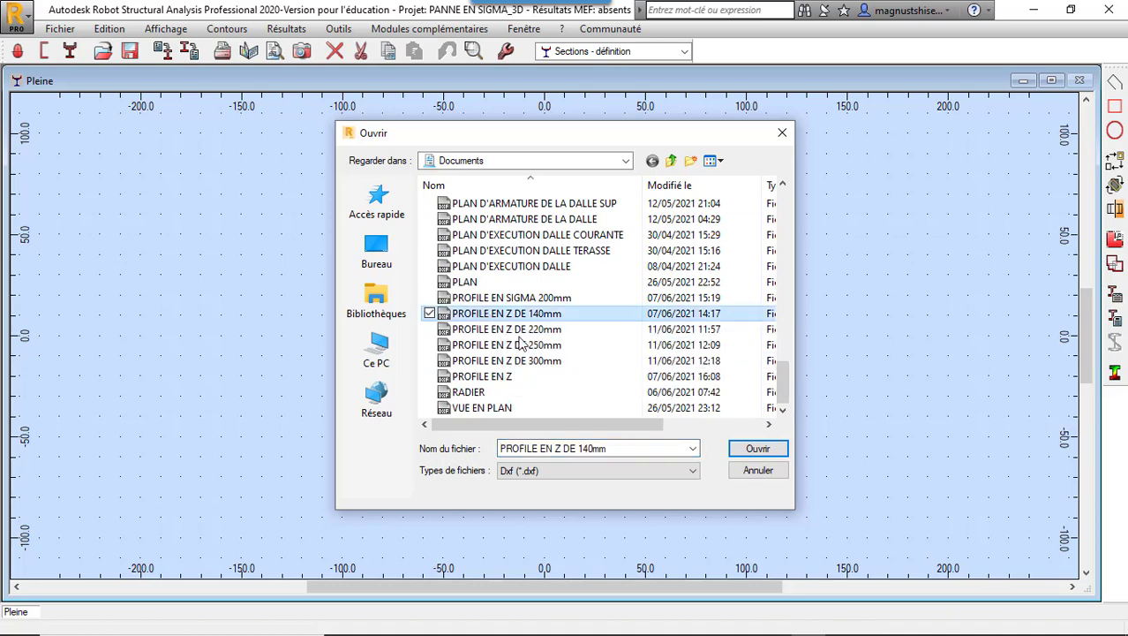
pyautogui.click(756, 450)
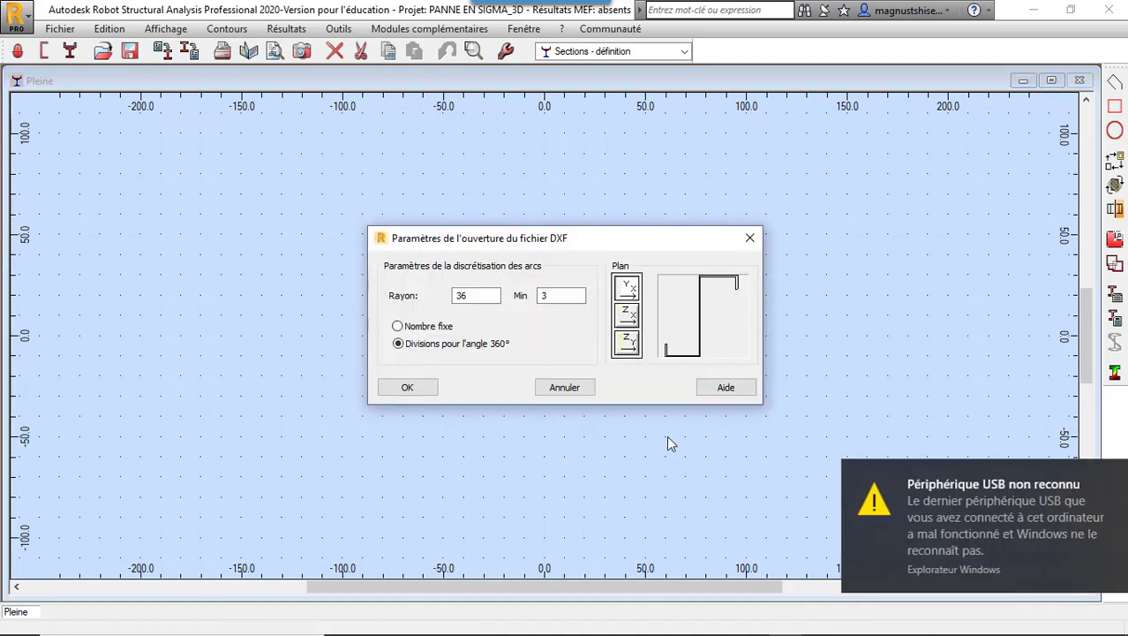
pyautogui.click(1107, 473)
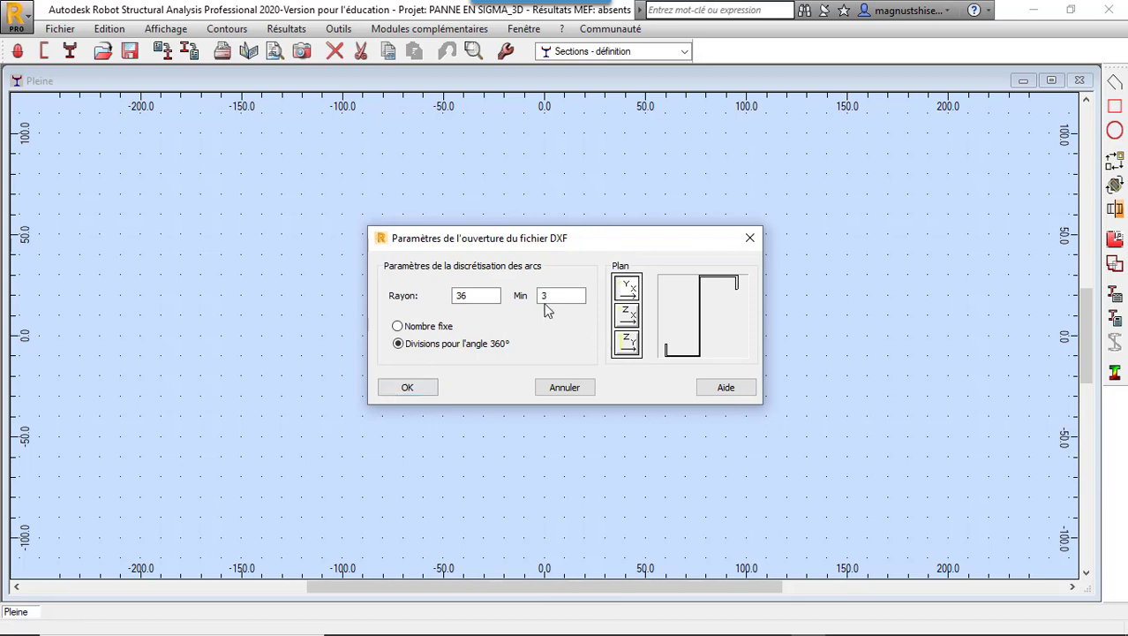
pyautogui.click(406, 387)
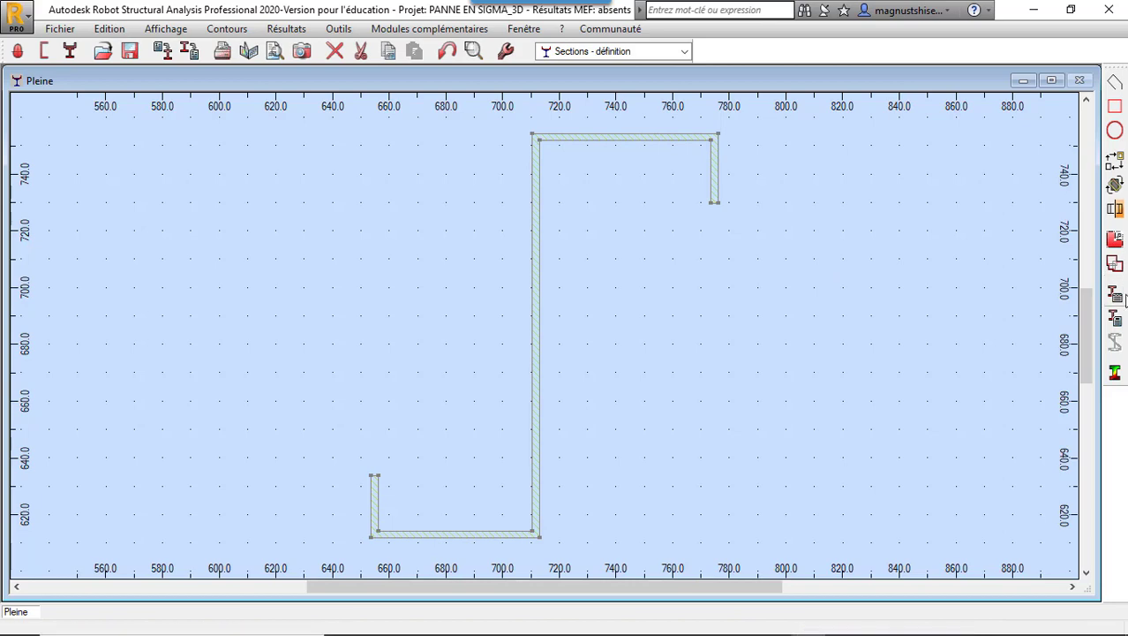
# Step: Calculate the section properties, adding shear stiffness (Ay, Az), shear resistance (Wy, Wz) and plastic resistance (Wply, Wplz) to the calculations
pyautogui.click(1118, 296)
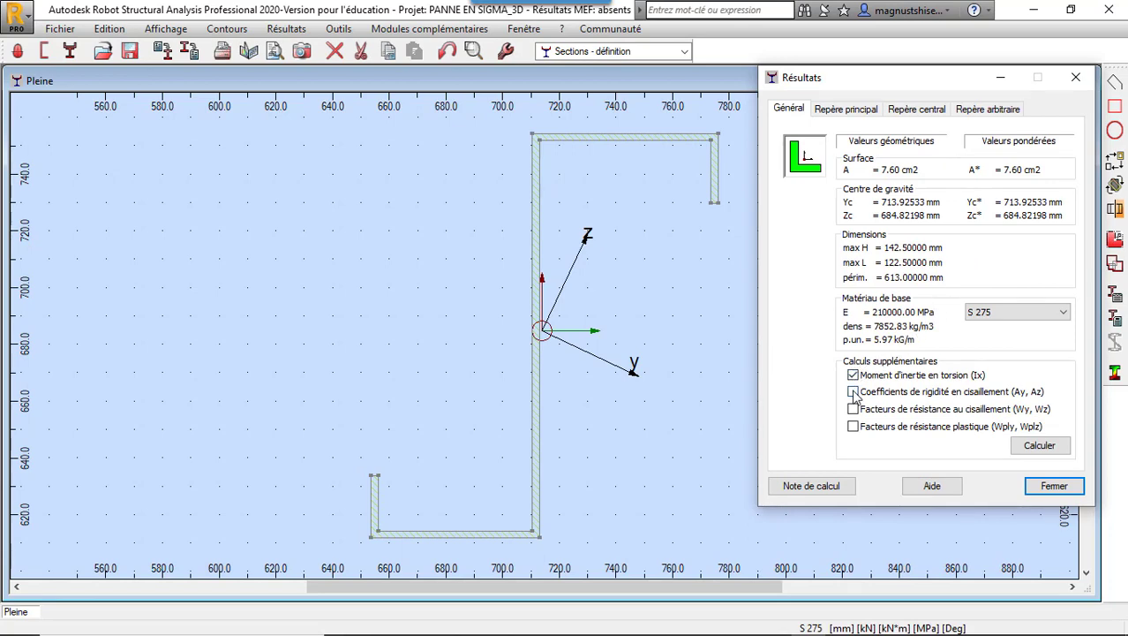
pyautogui.click(853, 391)
pyautogui.click(853, 409)
pyautogui.click(853, 426)
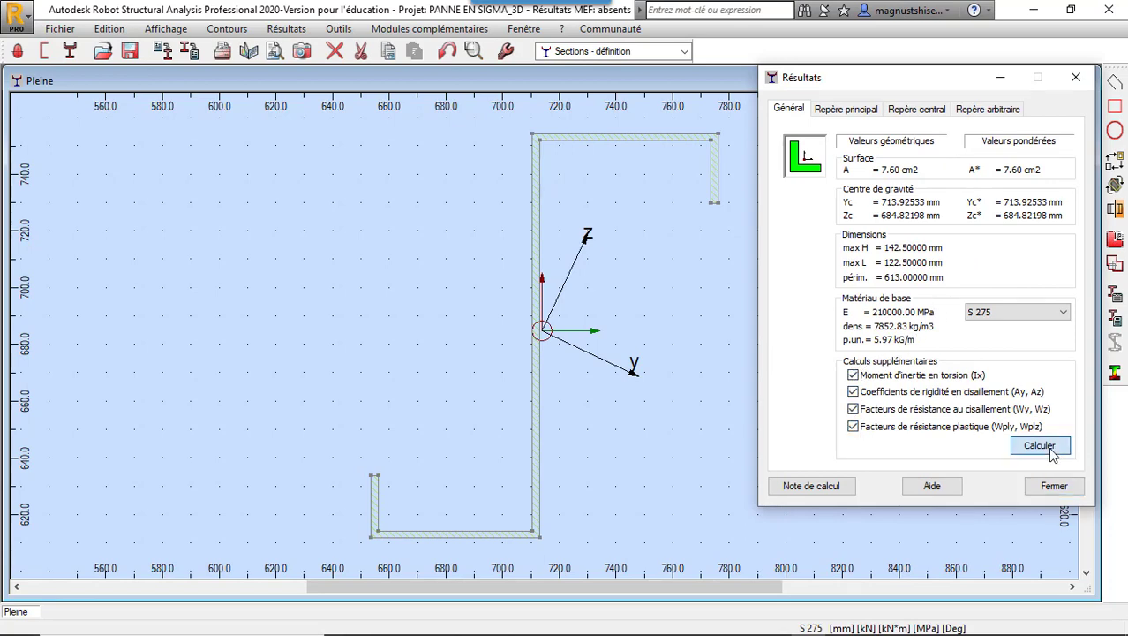
pyautogui.click(1042, 446)
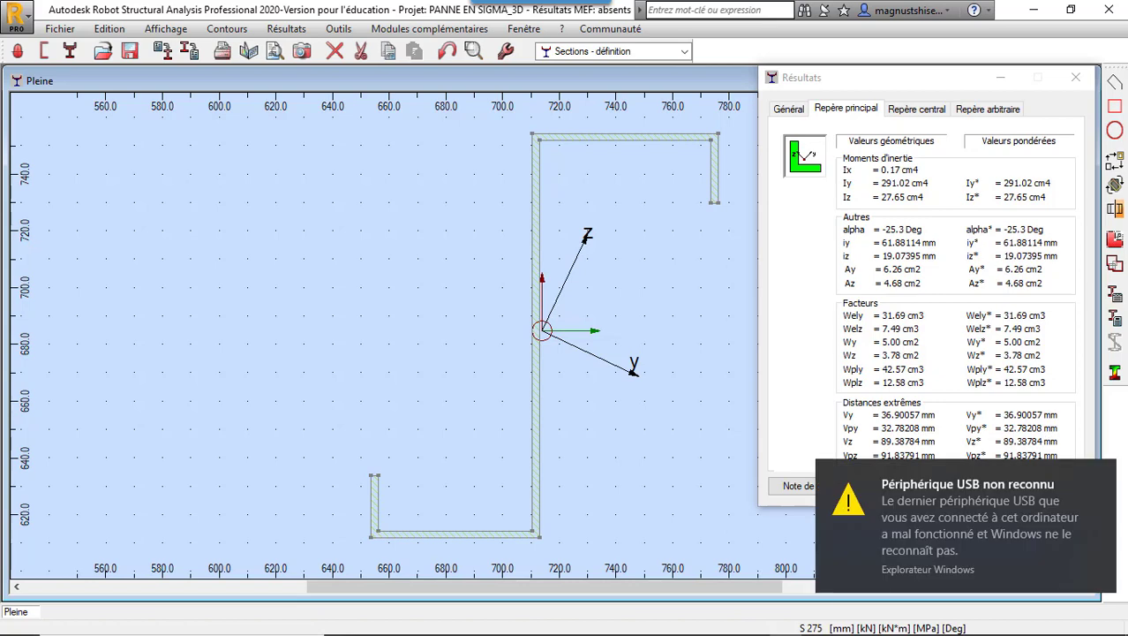
pyautogui.click(826, 625)
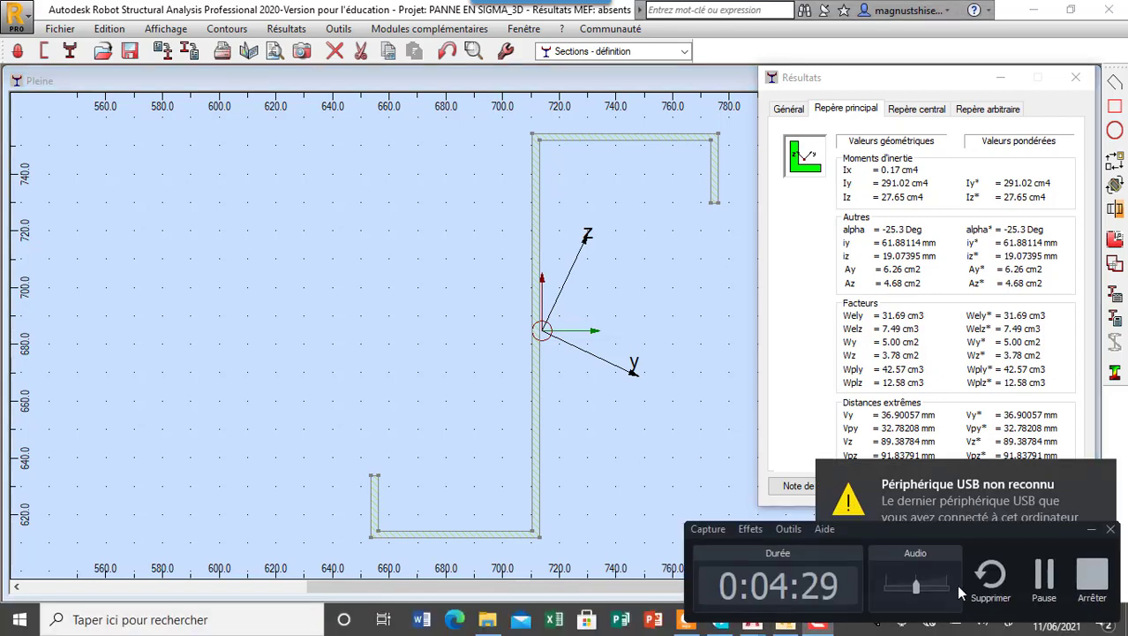
pyautogui.click(1052, 586)
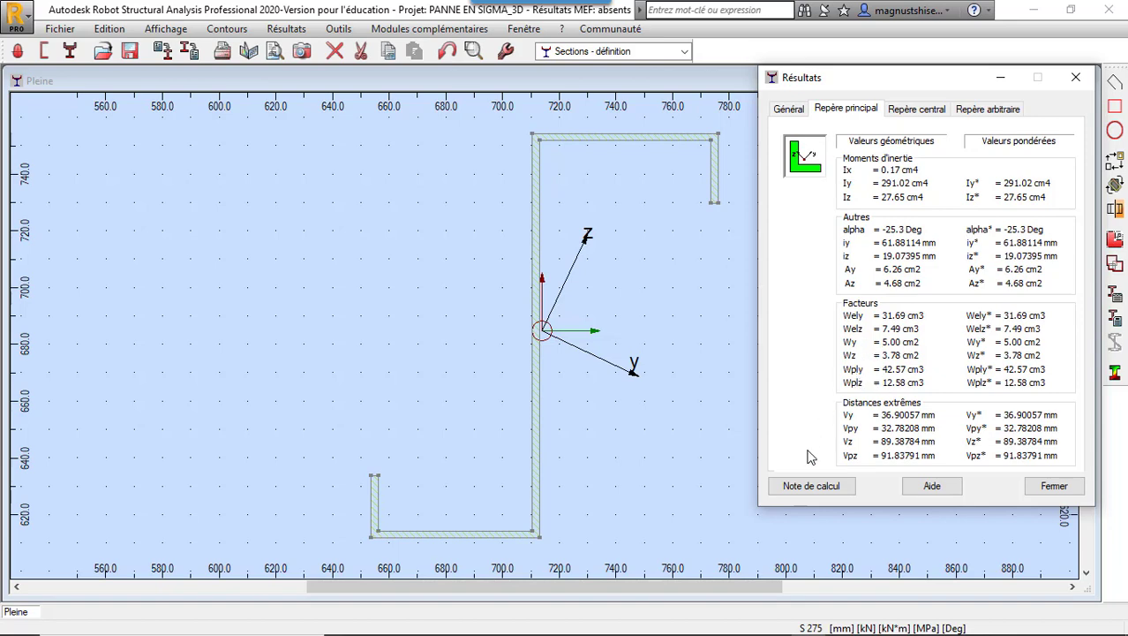
# Step: Generate the section's calculation note, review its geometry, general results and axis-system properties, and close the report
pyautogui.click(842, 491)
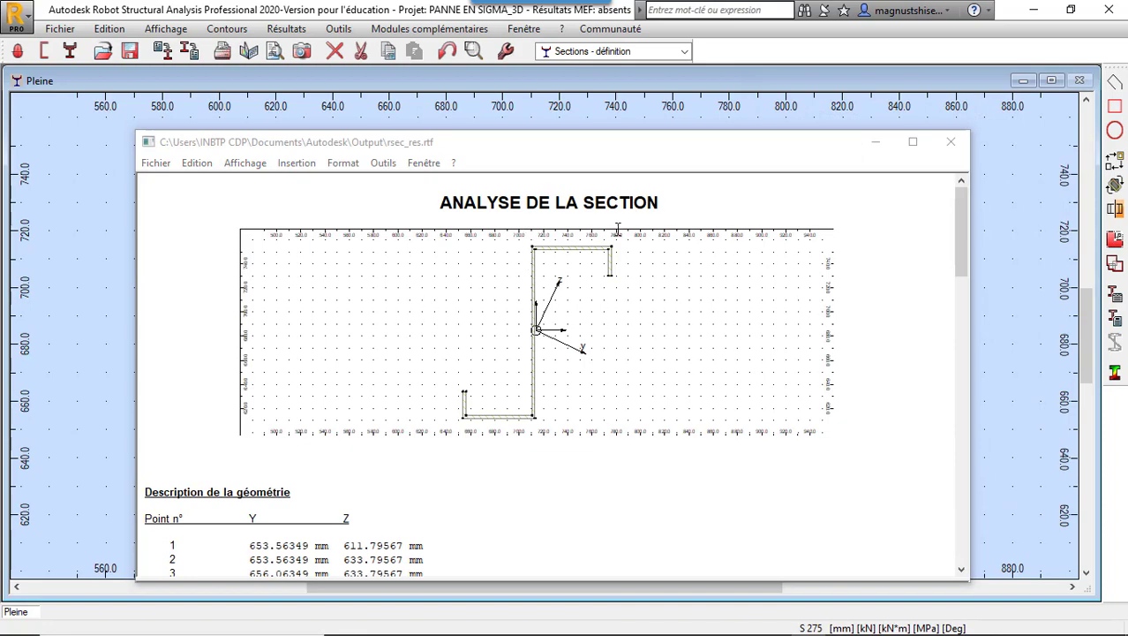
pyautogui.scroll(-20, 587, 296)
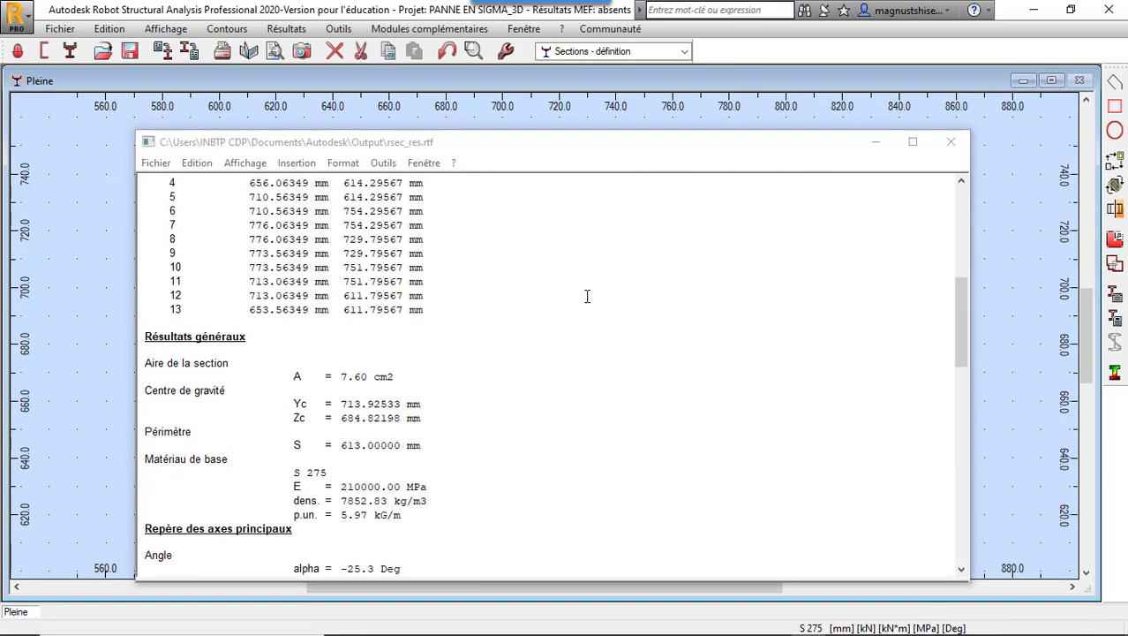
pyautogui.scroll(-6, 587, 296)
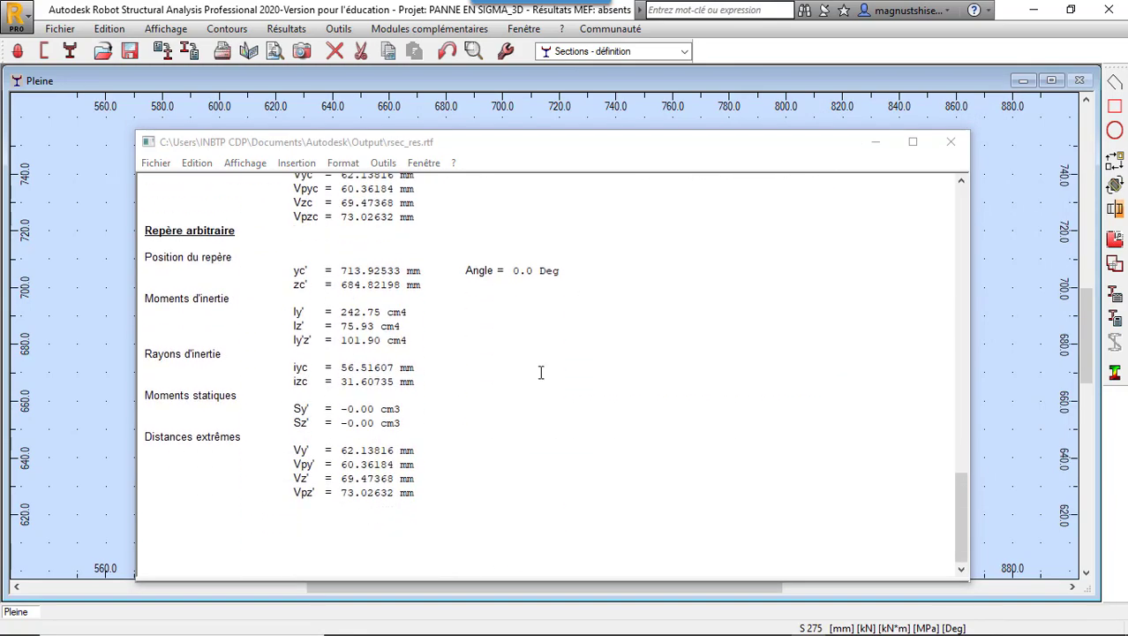
pyautogui.scroll(12, 541, 372)
pyautogui.scroll(15, 541, 371)
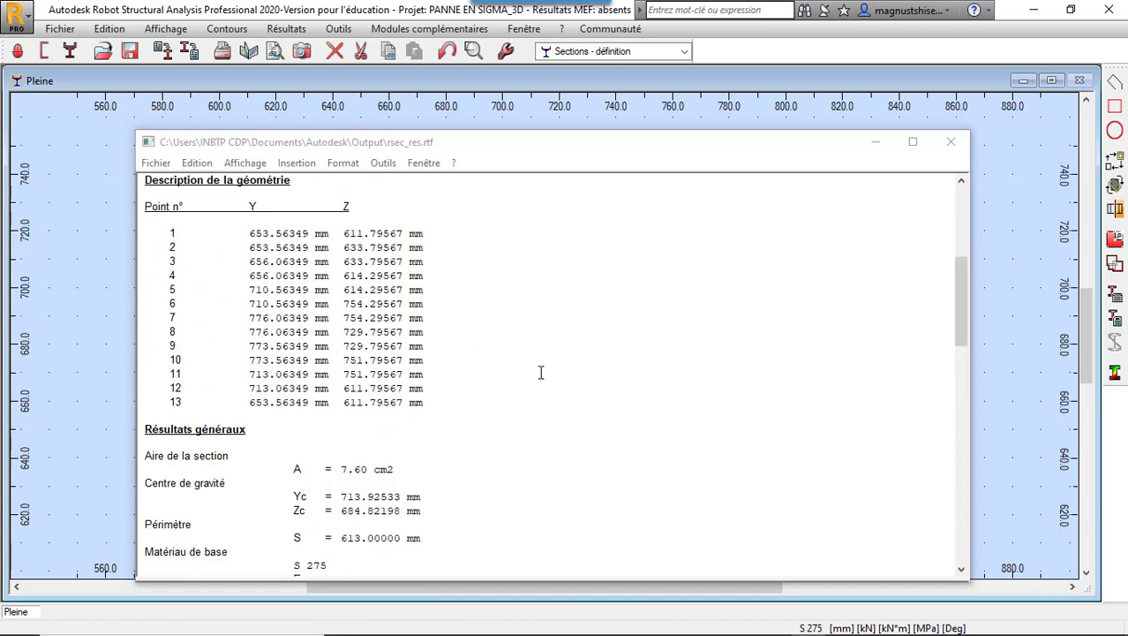
pyautogui.scroll(-5, 541, 372)
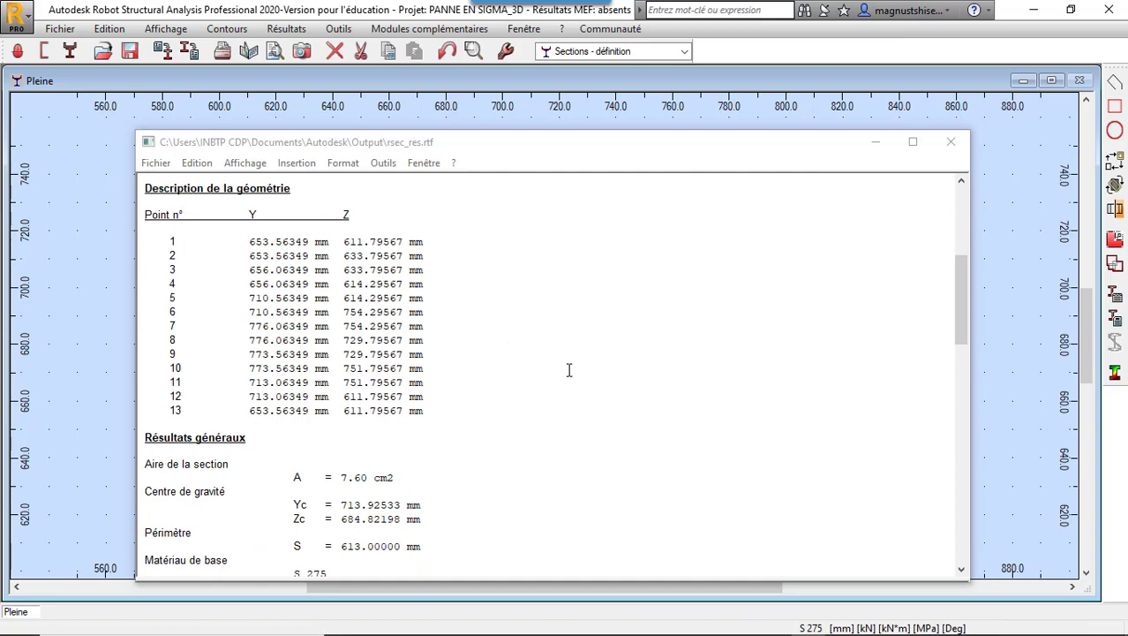
pyautogui.scroll(-1, 569, 369)
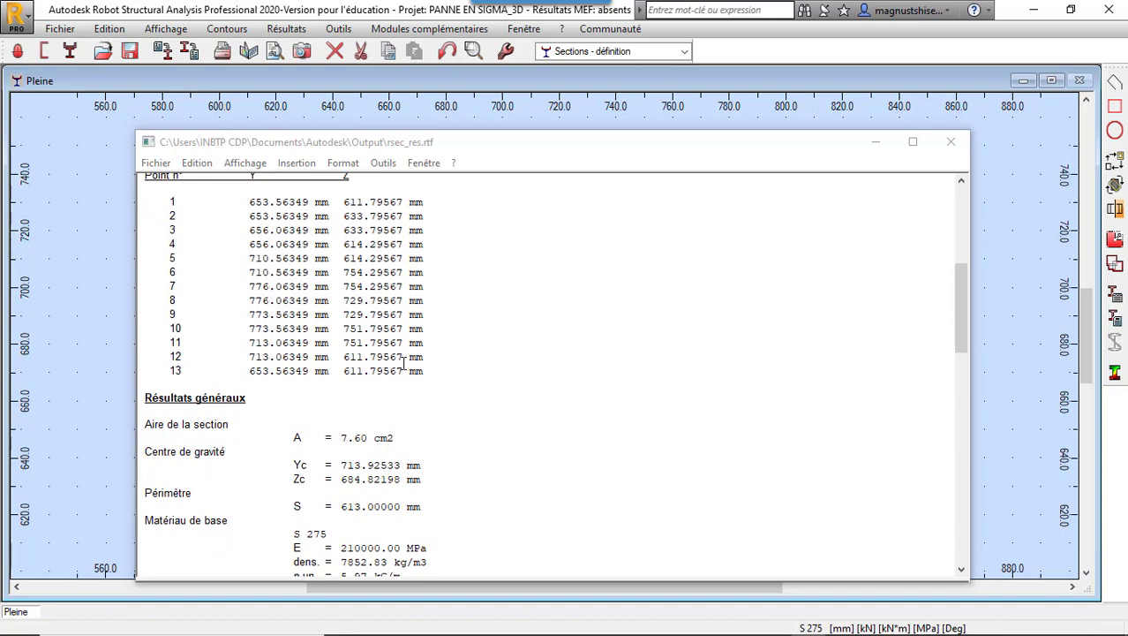
pyautogui.scroll(-1, 422, 463)
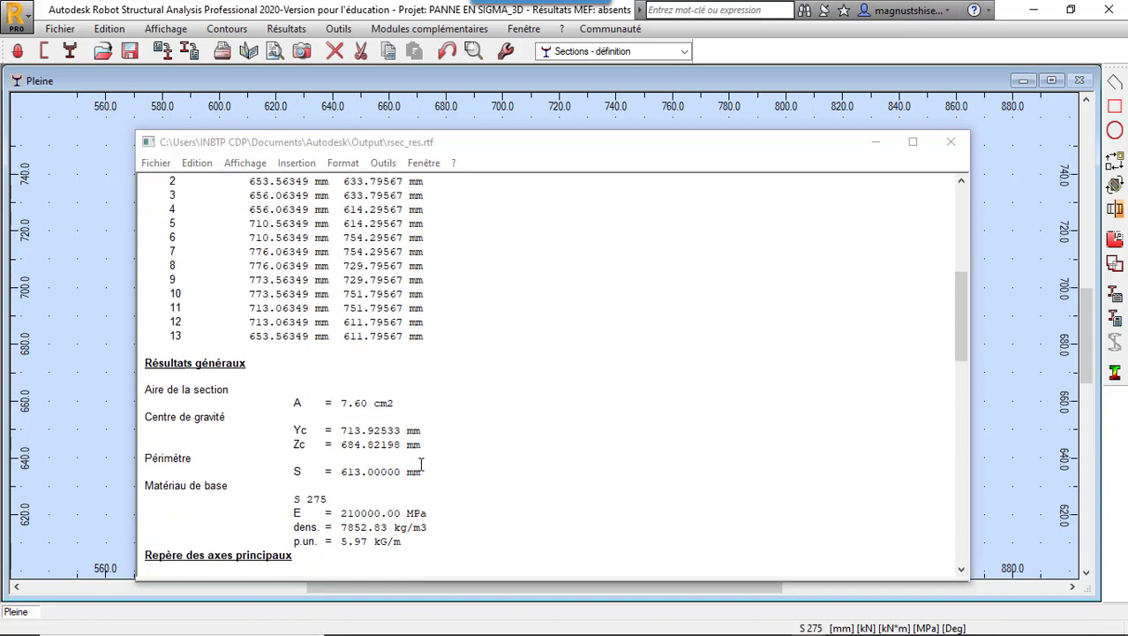
pyautogui.scroll(-2, 409, 458)
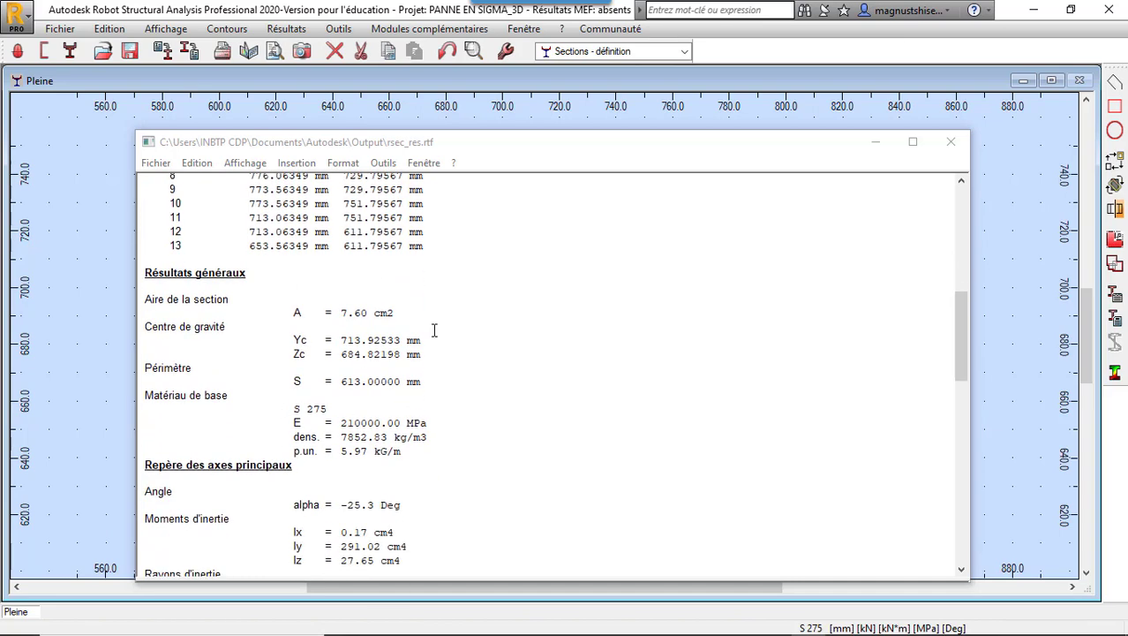
pyautogui.scroll(-1, 433, 330)
pyautogui.scroll(-9, 434, 330)
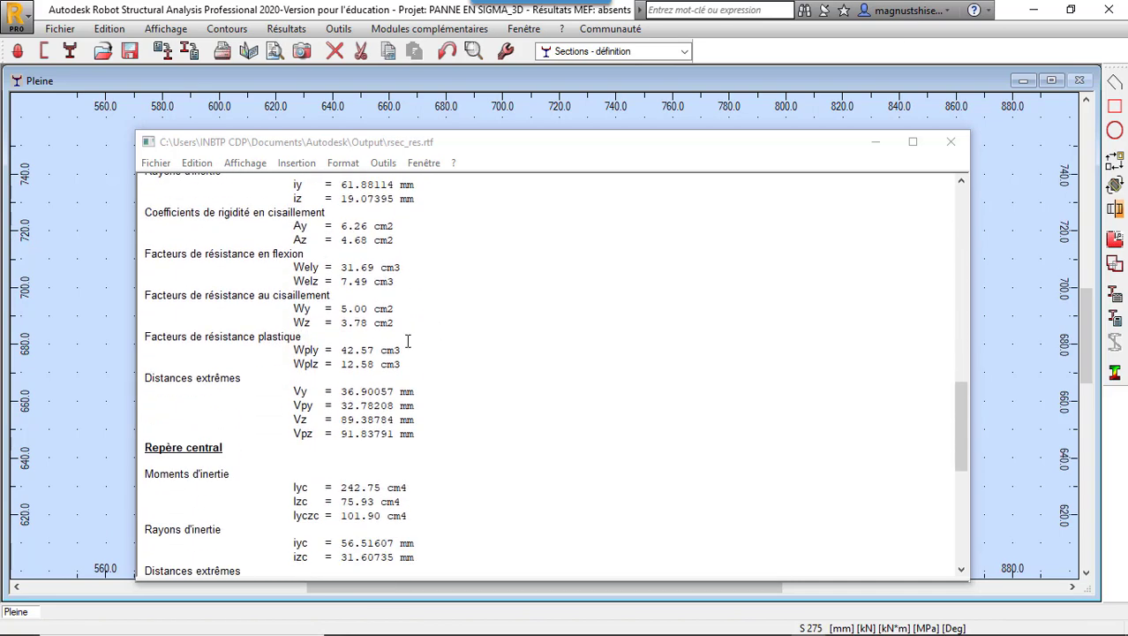
pyautogui.scroll(-10, 628, 302)
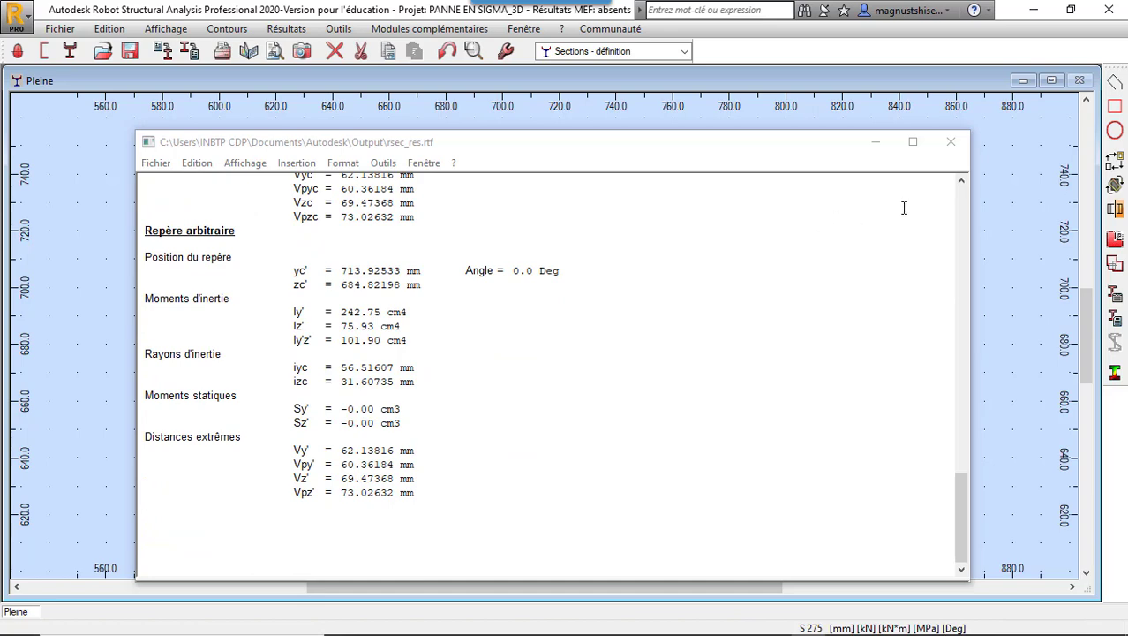
pyautogui.click(946, 150)
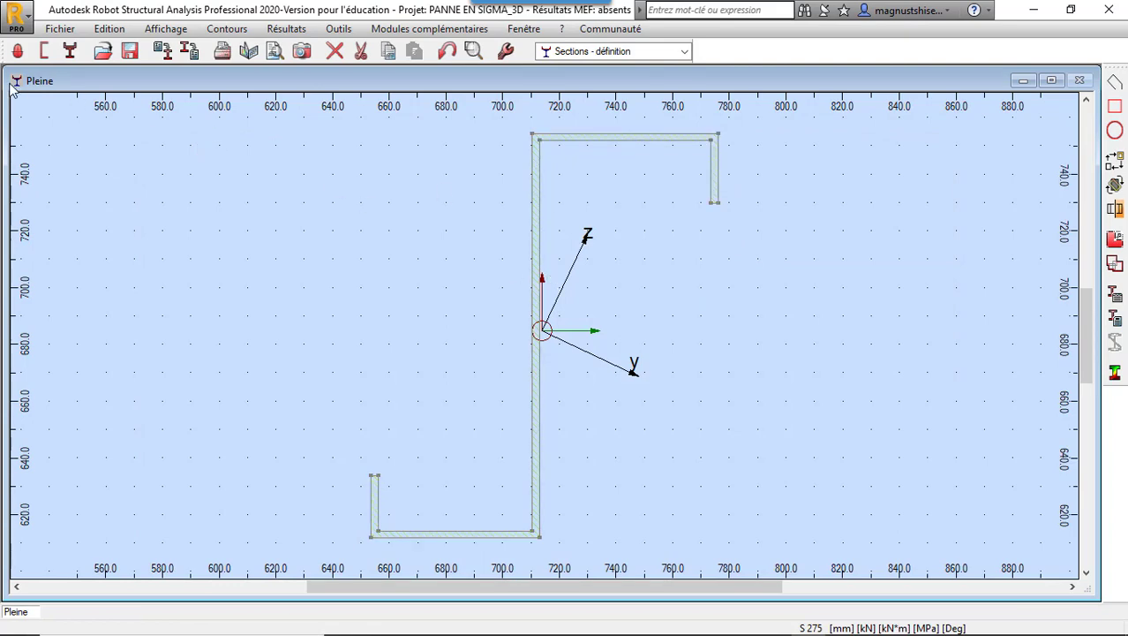
# Step: Save the section as a .sec file named PZ in the Documents folder
pyautogui.click(62, 28)
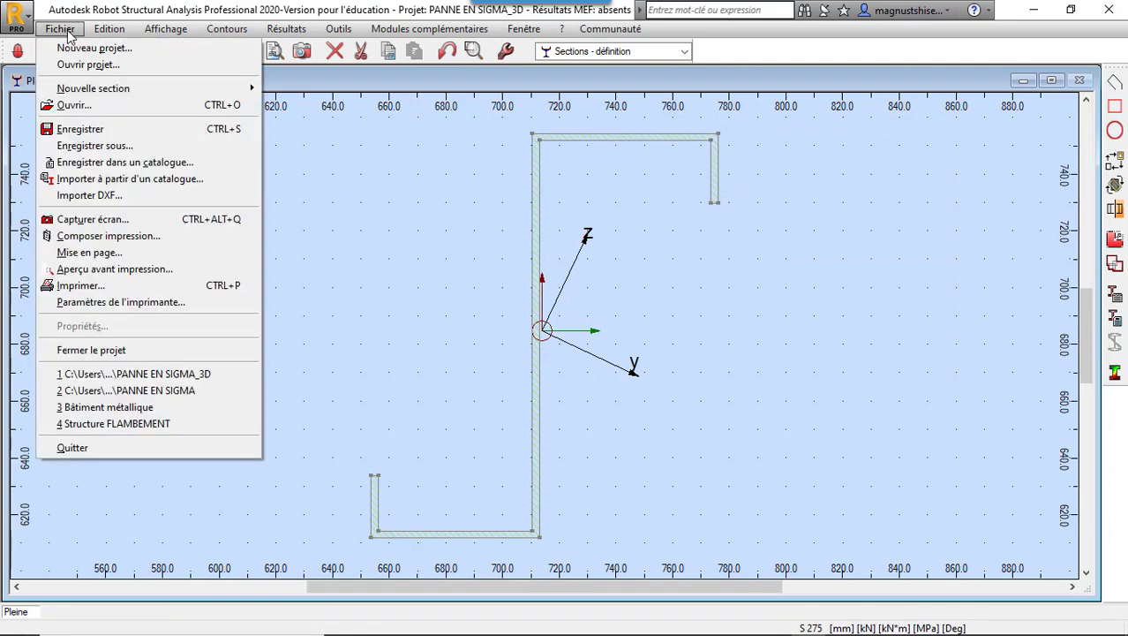
pyautogui.click(154, 149)
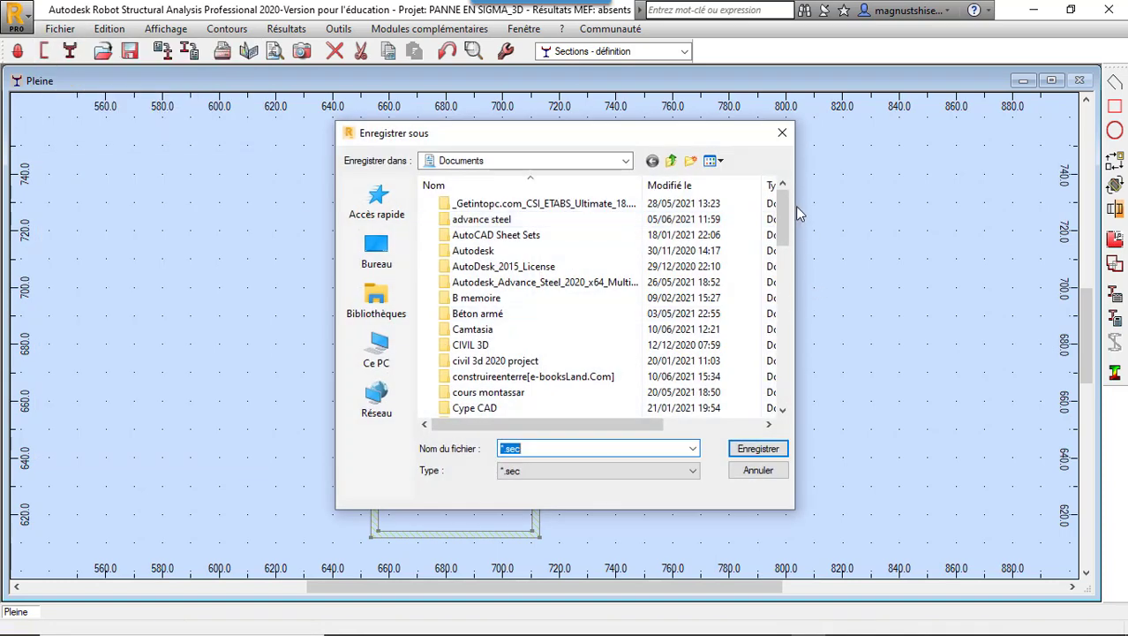
pyautogui.moveTo(784, 224); pyautogui.dragTo(784, 377)
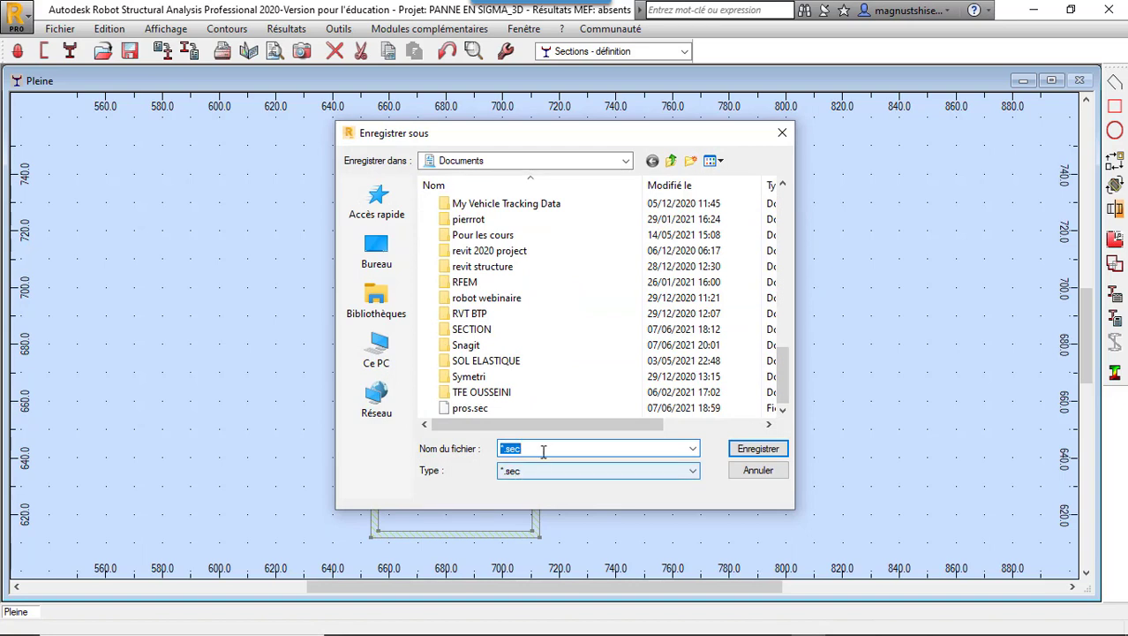
pyautogui.moveTo(546, 450); pyautogui.dragTo(447, 461)
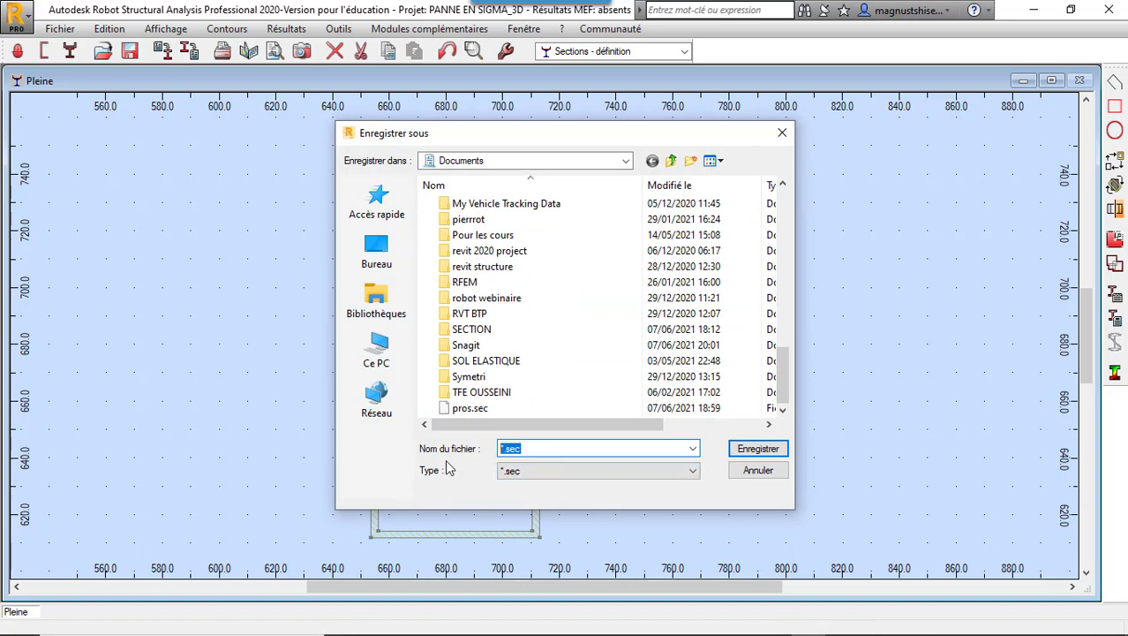
pyautogui.write('P')
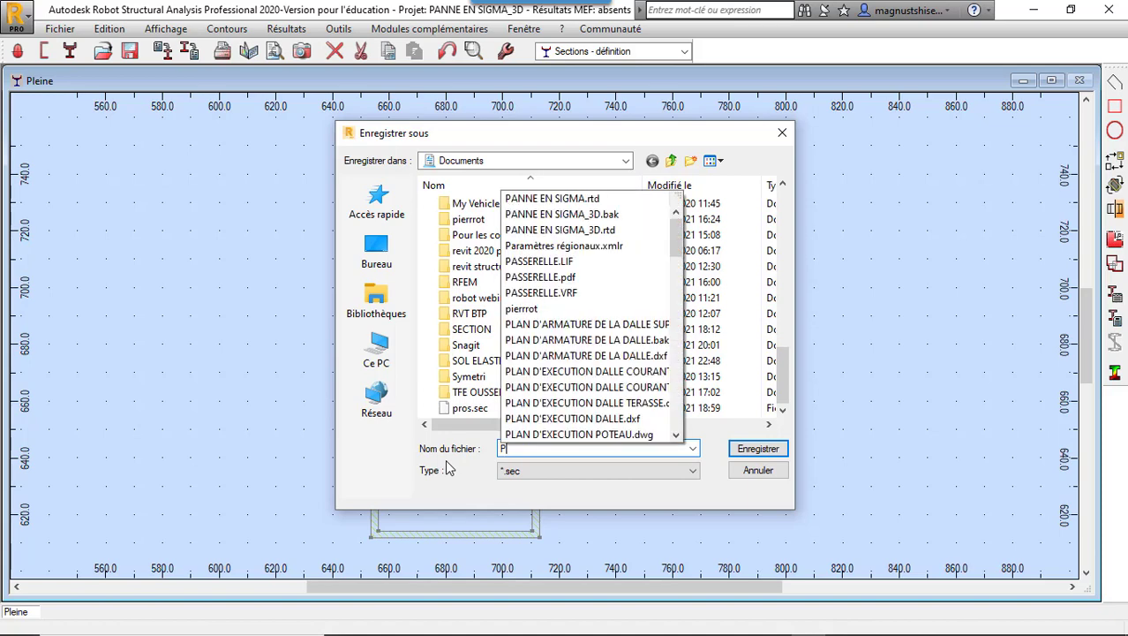
pyautogui.write('Z')
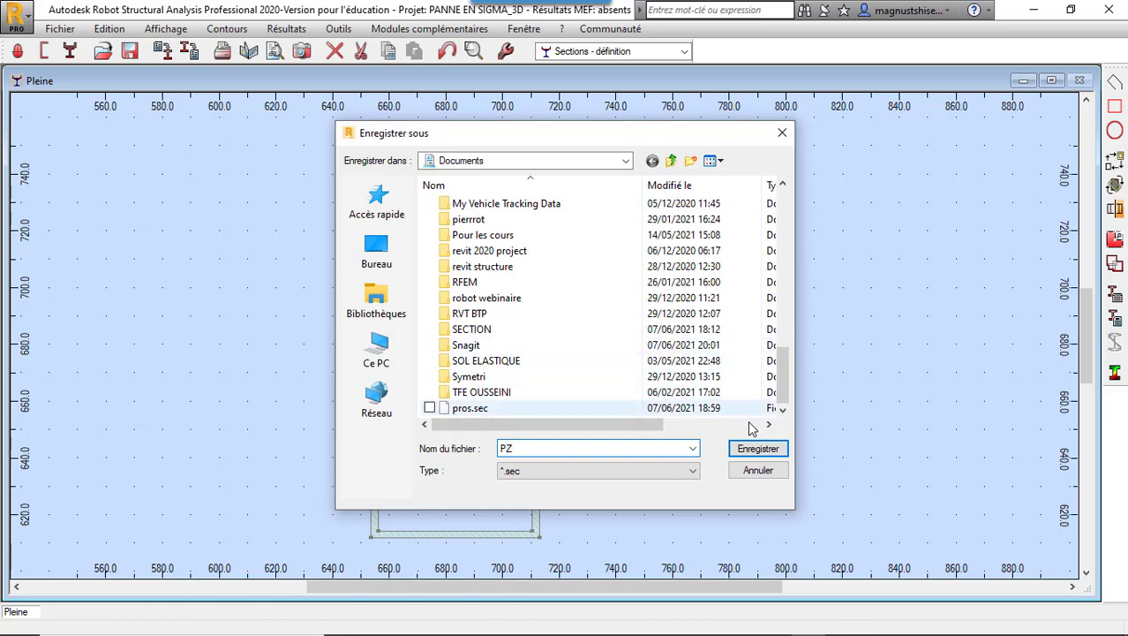
pyautogui.click(754, 452)
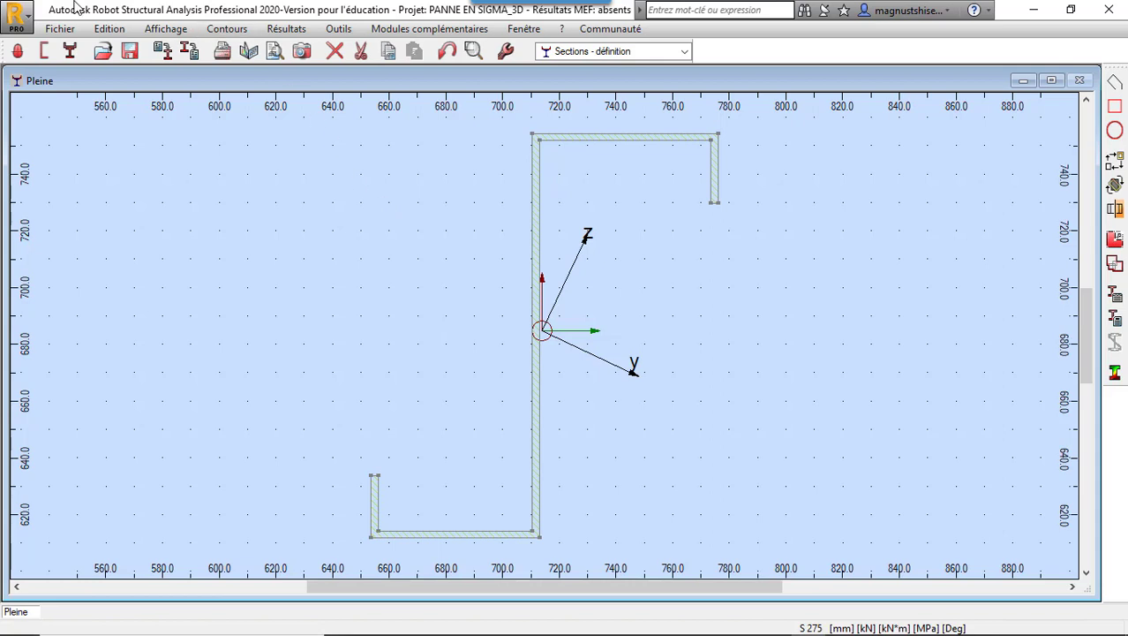
# Step: Start saving the section to the Utilisateur catalogue, naming it PZ and setting Dimension 1 to 140 mm
pyautogui.click(189, 51)
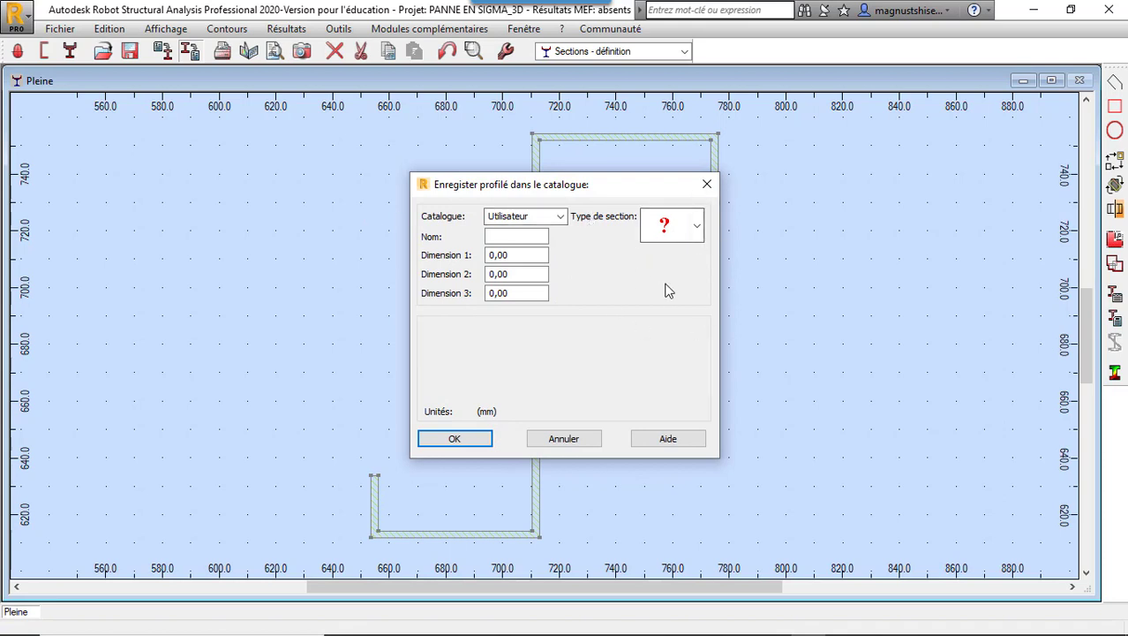
pyautogui.click(503, 237)
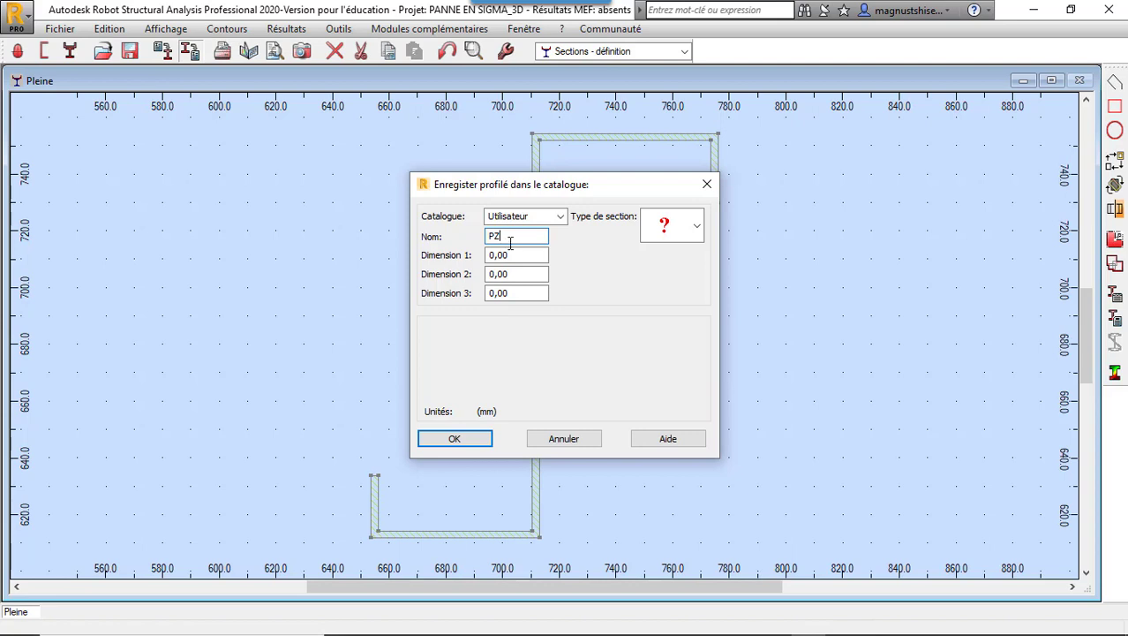
pyautogui.click(492, 255)
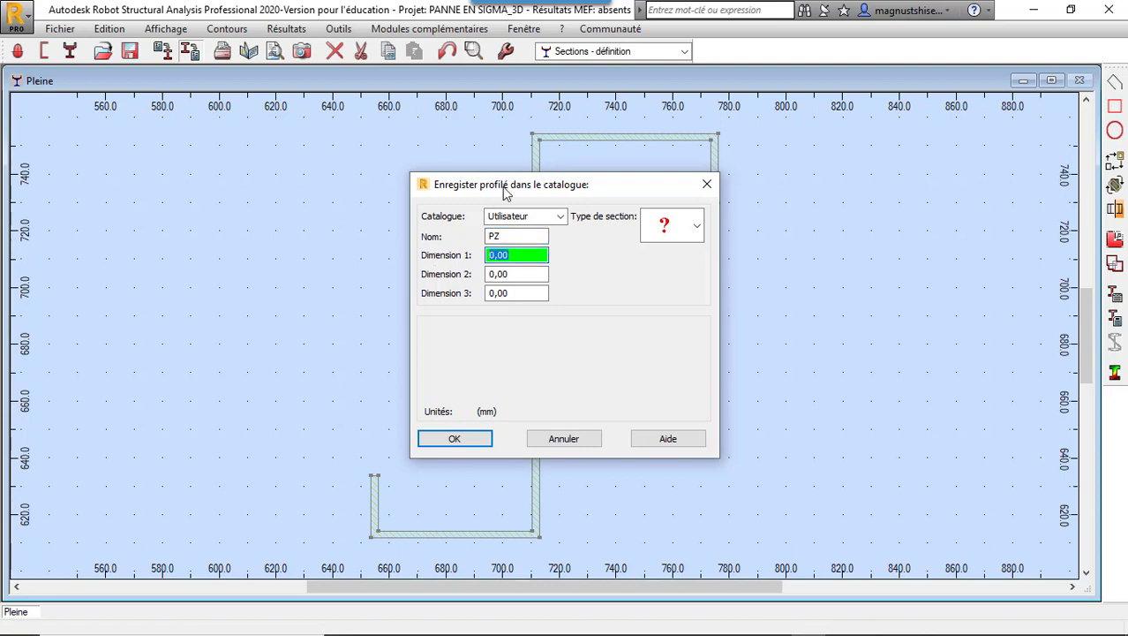
pyautogui.moveTo(505, 189); pyautogui.dragTo(464, 199)
pyautogui.write('140')
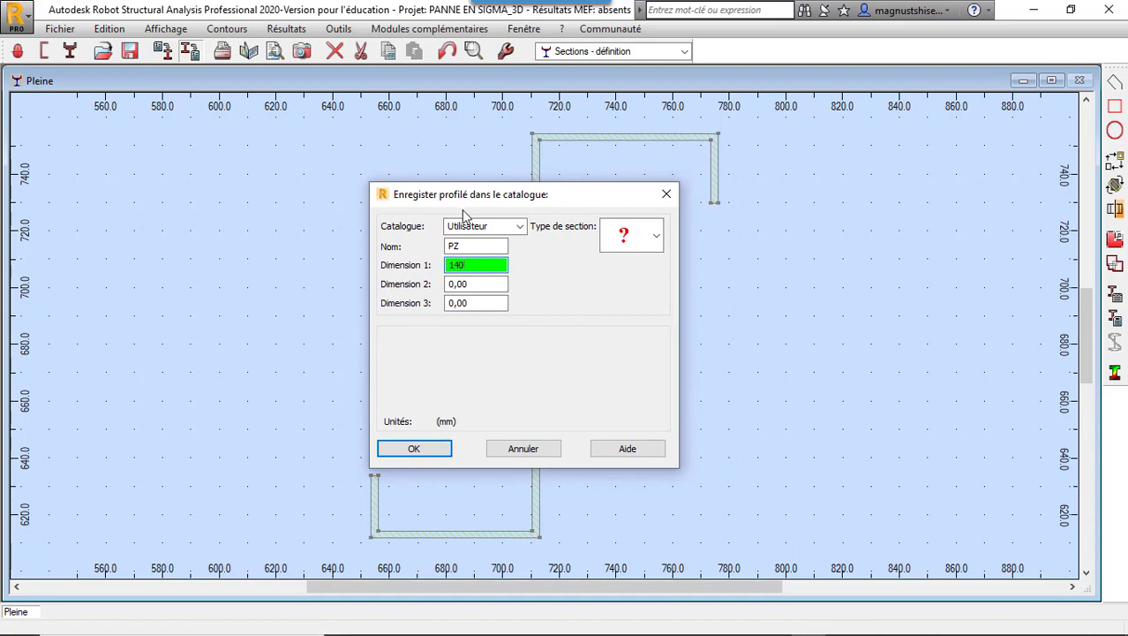
pyautogui.click(484, 284)
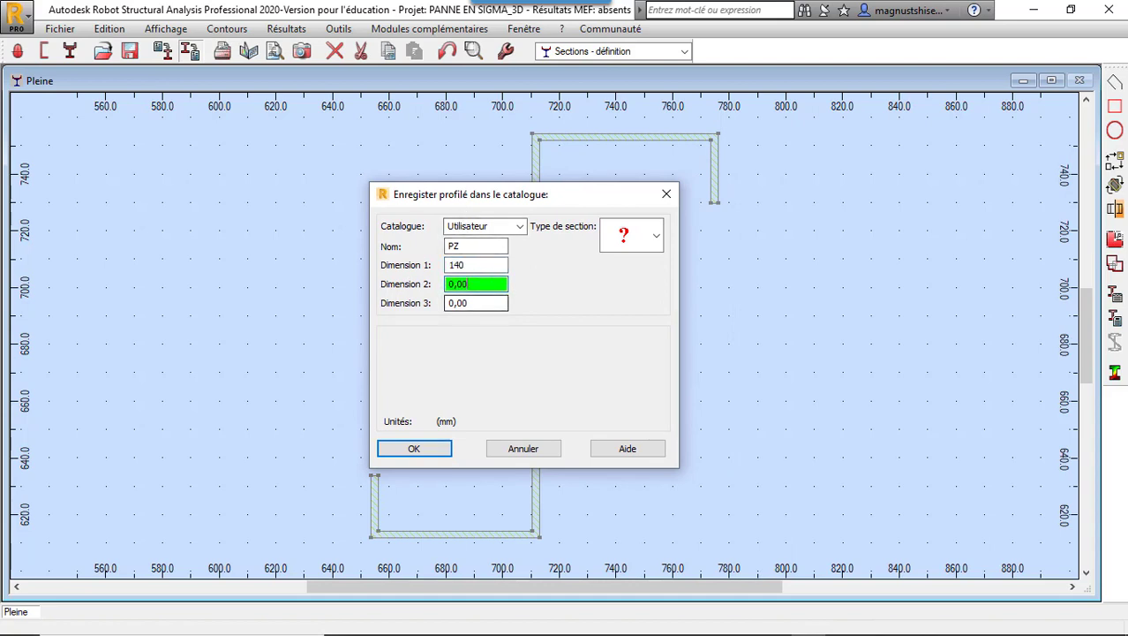
# Step: Switch to Foxit Reader and check the Z140 flange widths in the profile diagram and dimension table
pyautogui.click(738, 620)
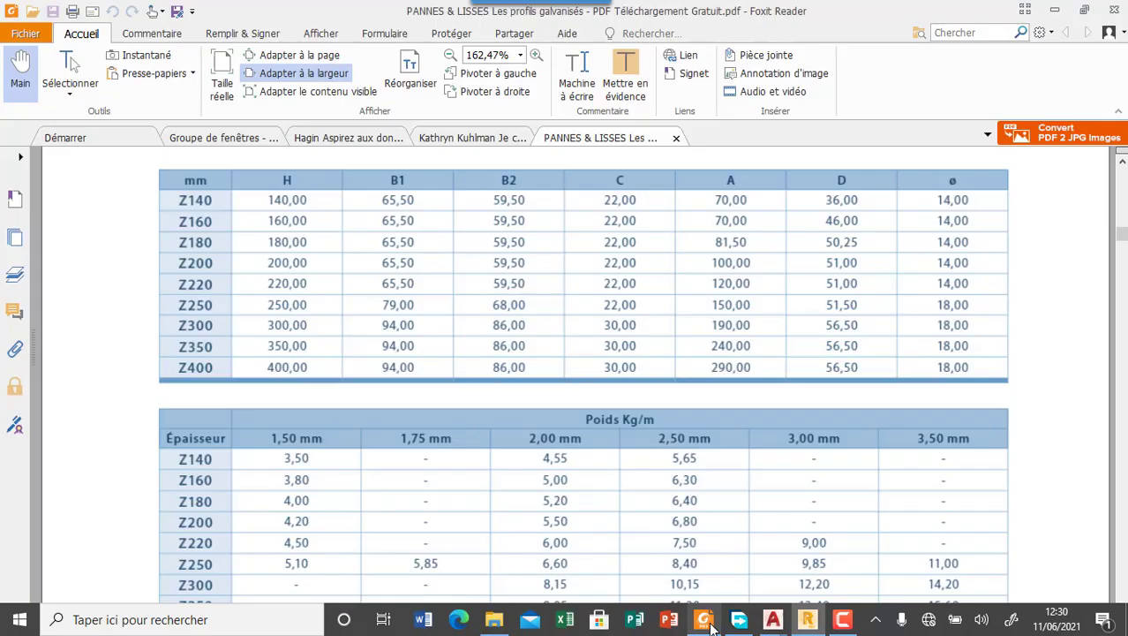
pyautogui.scroll(2, 403, 290)
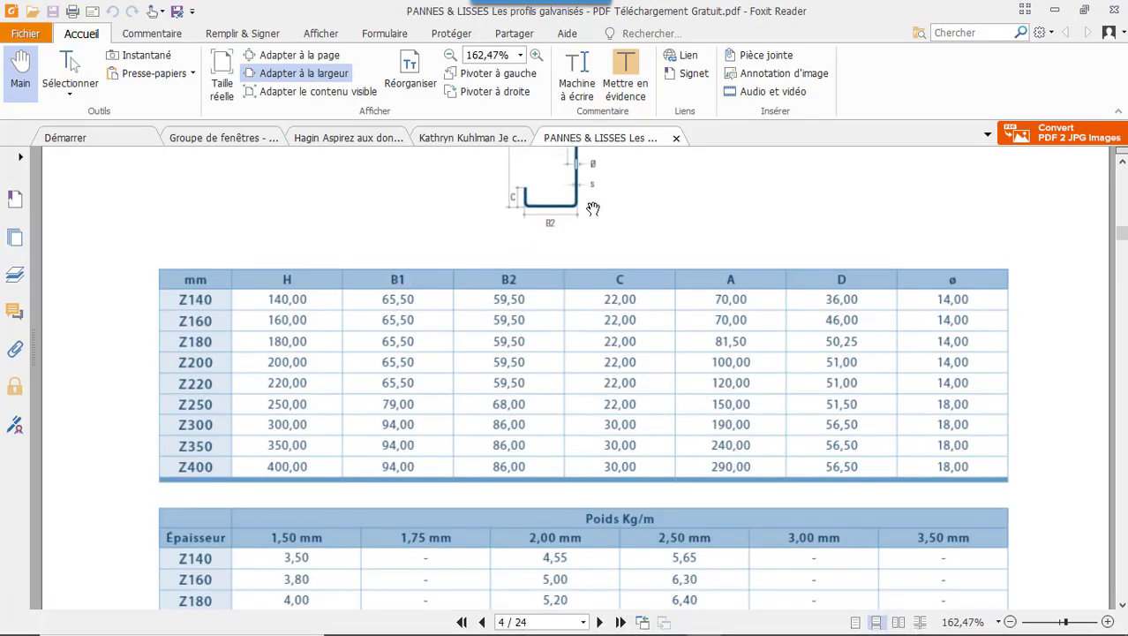
pyautogui.scroll(4, 592, 210)
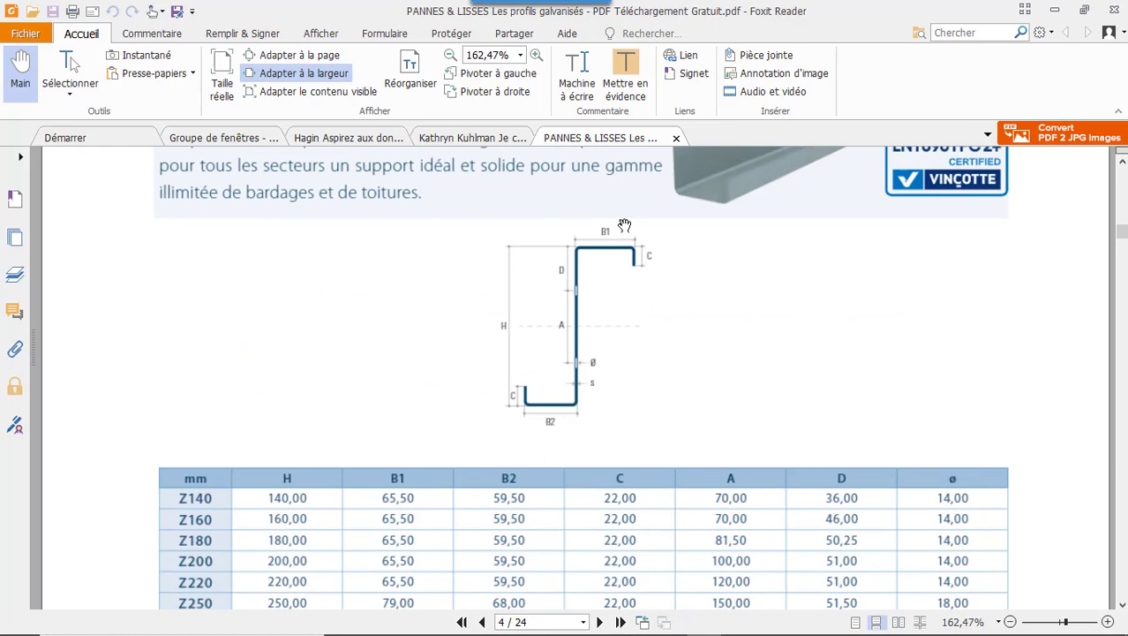
pyautogui.scroll(-2, 625, 226)
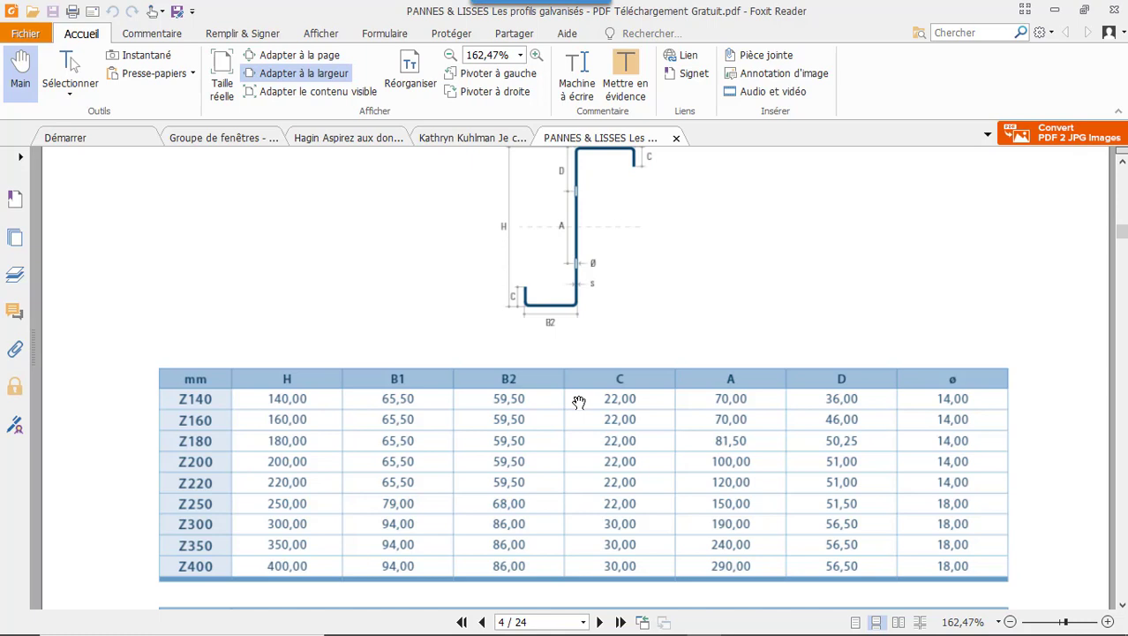
pyautogui.moveTo(663, 633)
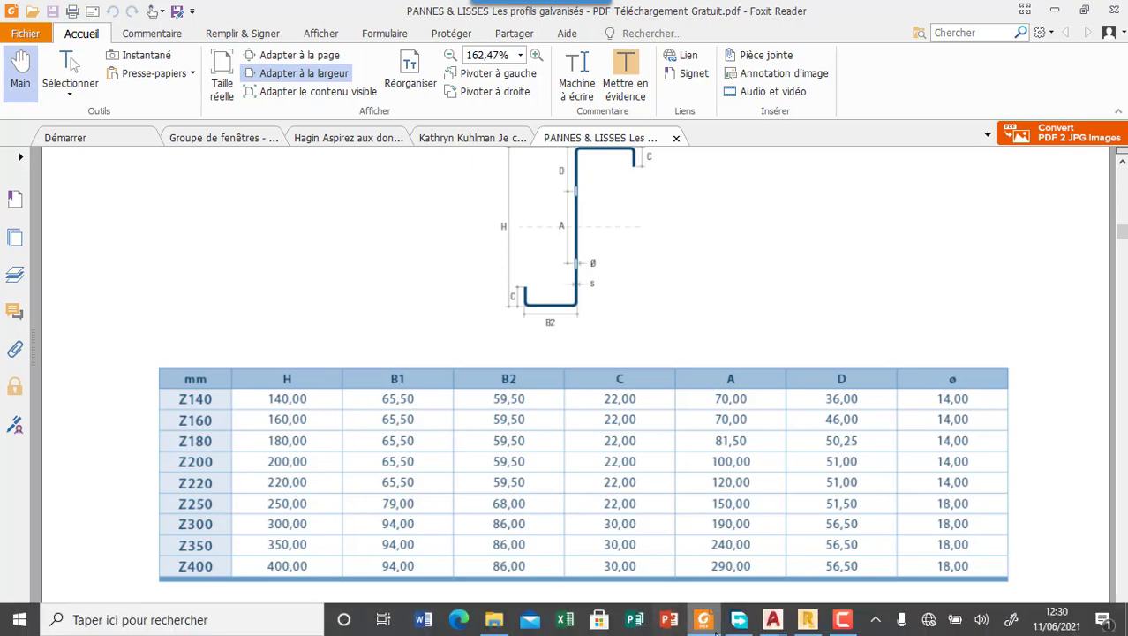
# Step: Switch to Robot Structural Analysis, set Dimension 2 to 125 mm and Dimension 3 to 2.5 mm, and save the catalogue entry
pyautogui.click(808, 619)
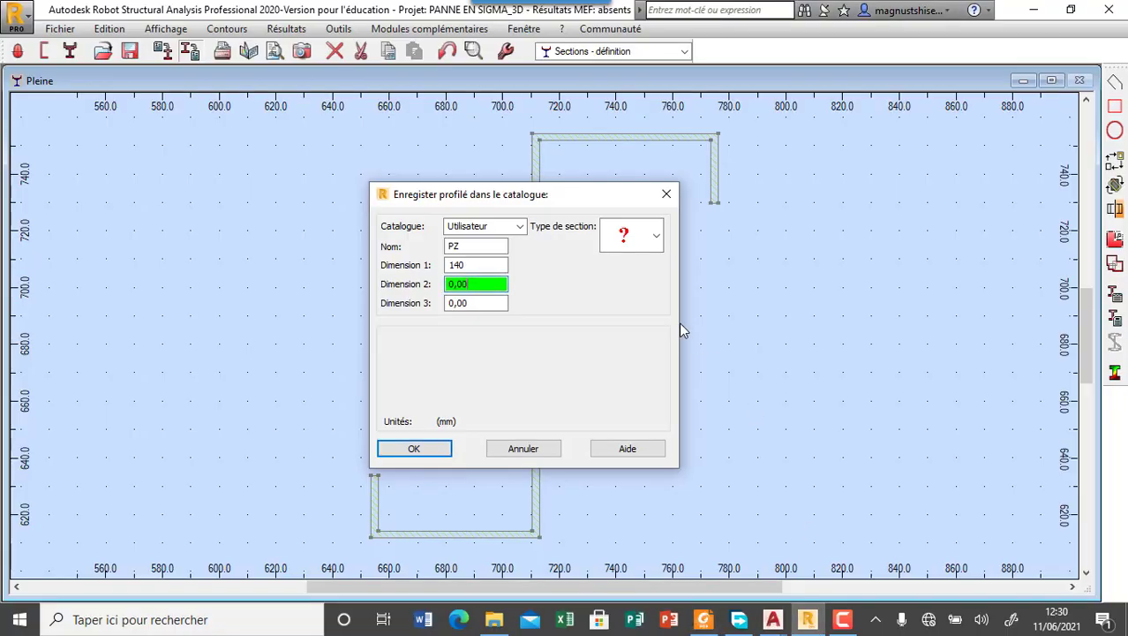
pyautogui.press('BackSpace')
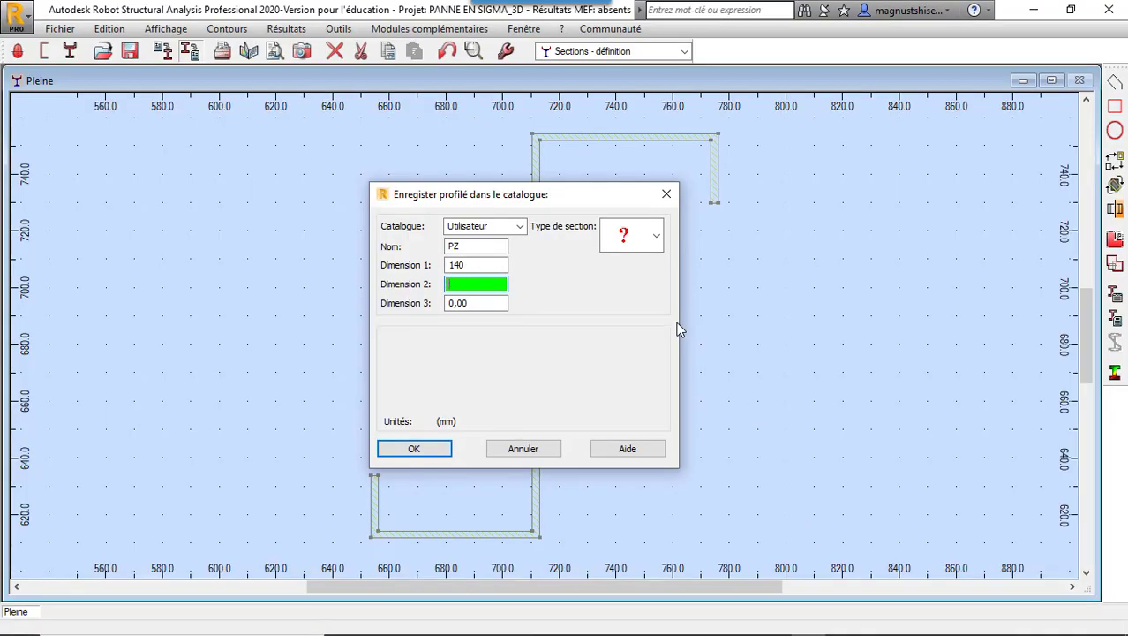
pyautogui.write('125')
pyautogui.press('Tab')
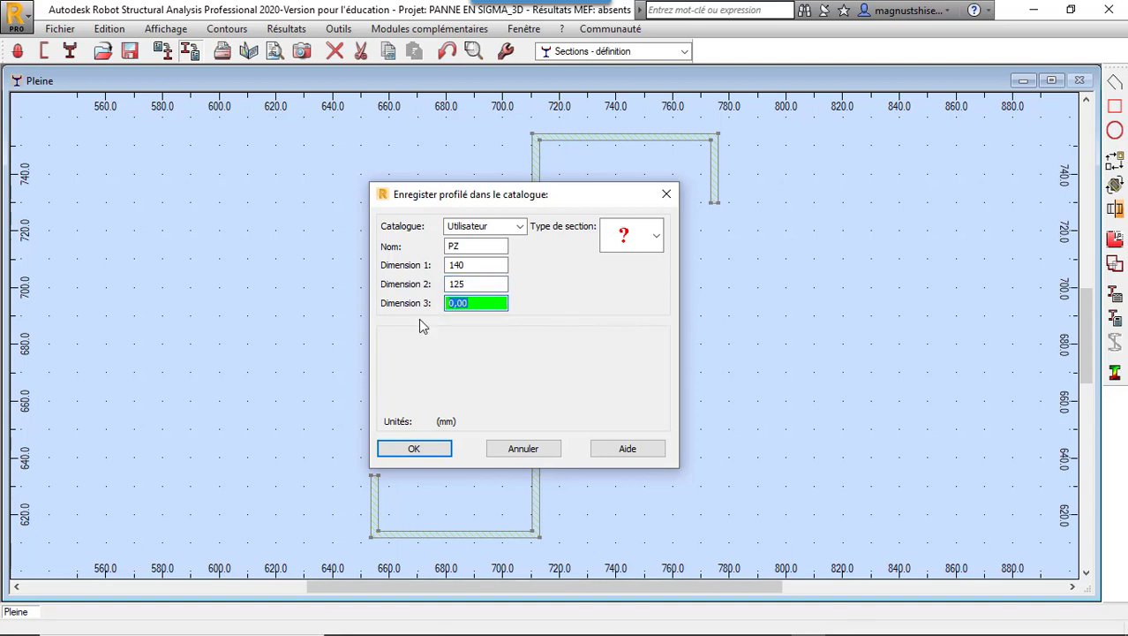
pyautogui.write('2.5')
pyautogui.click(396, 449)
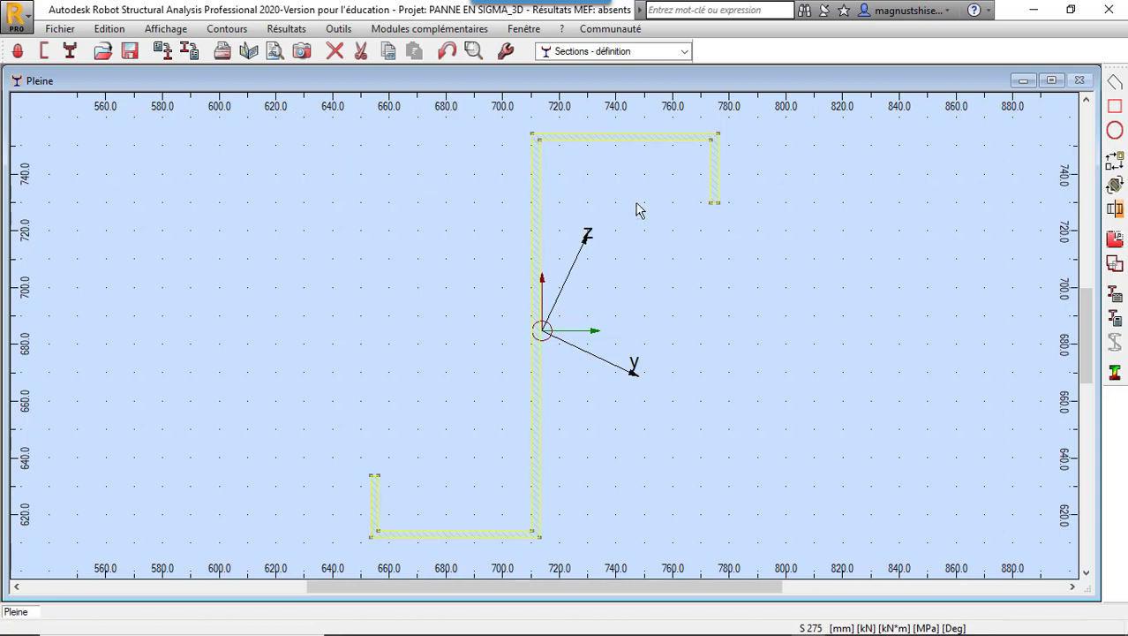
# Step: Delete the 140 mm Z section and import the DXF file PROFILE EN Z DE 220mm in its place
pyautogui.click(677, 141)
pyautogui.press('Delete')
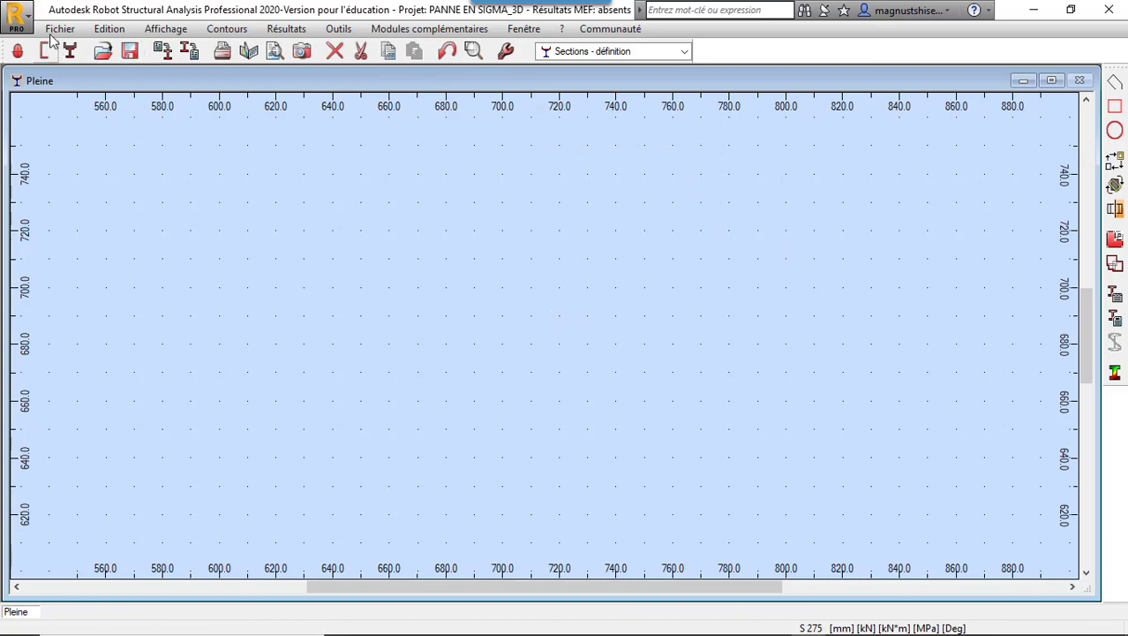
pyautogui.click(53, 30)
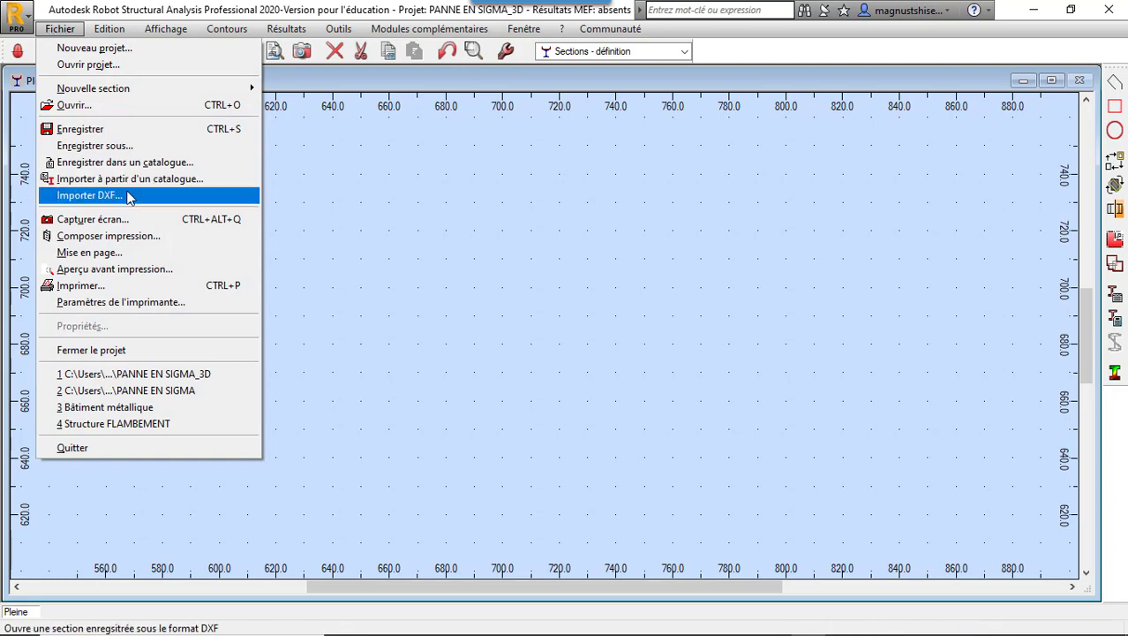
pyautogui.click(126, 195)
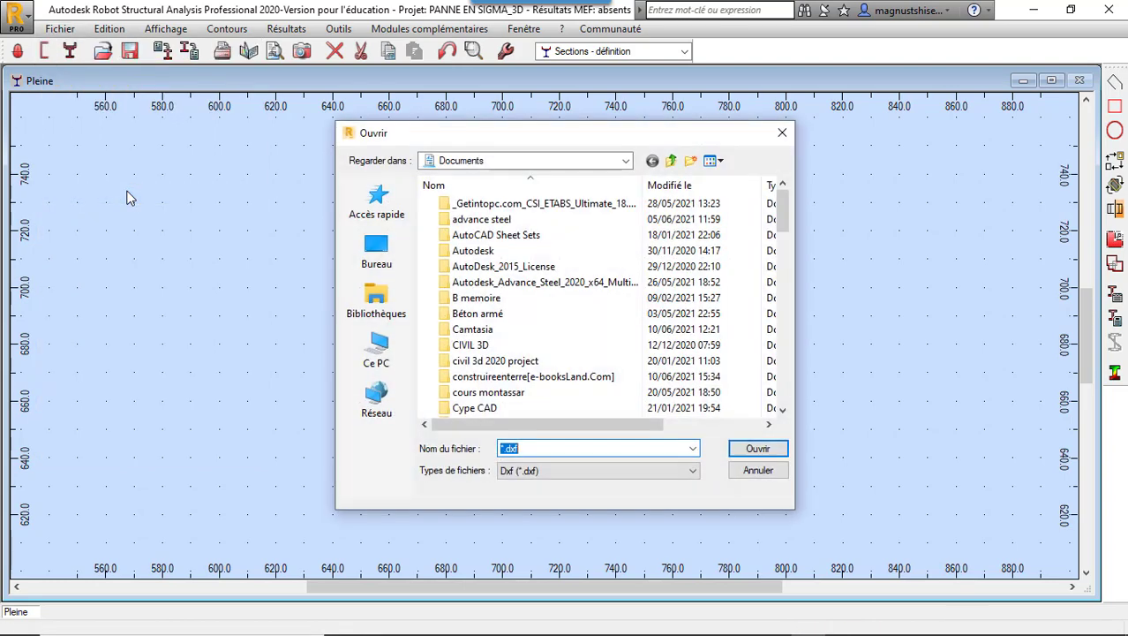
pyautogui.scroll(-15, 552, 318)
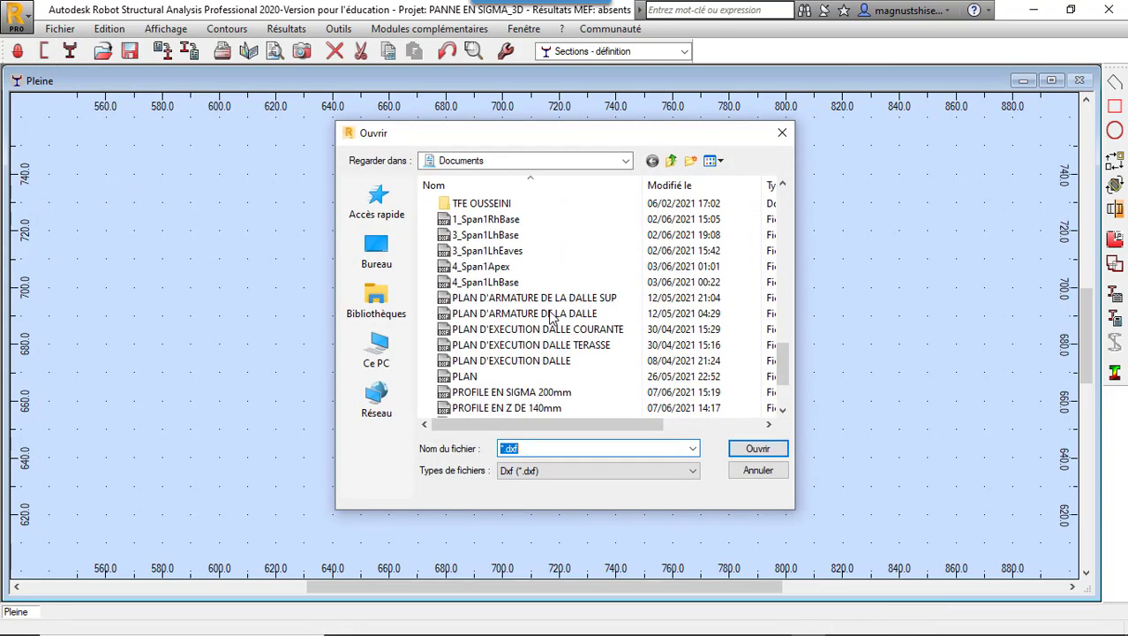
pyautogui.scroll(-2, 552, 331)
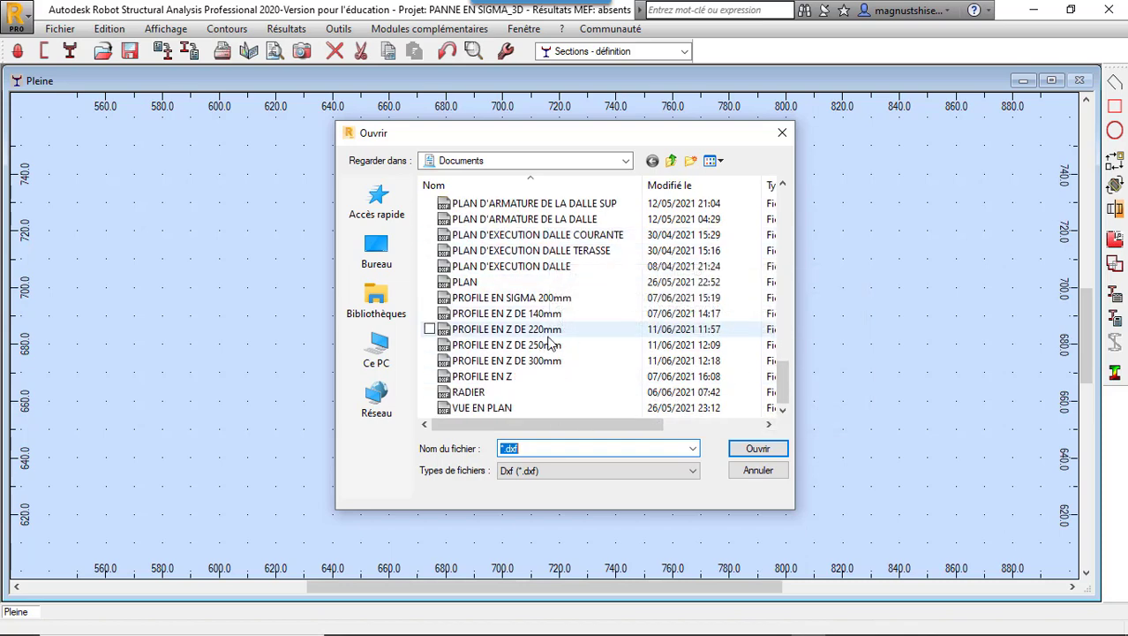
pyautogui.click(538, 330)
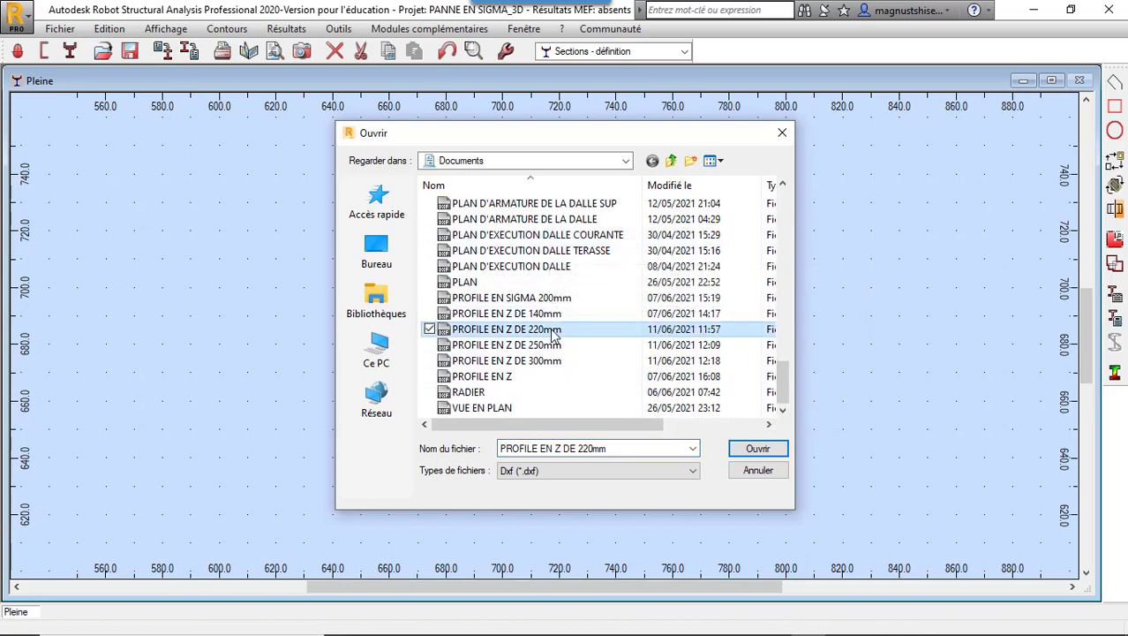
pyautogui.click(746, 449)
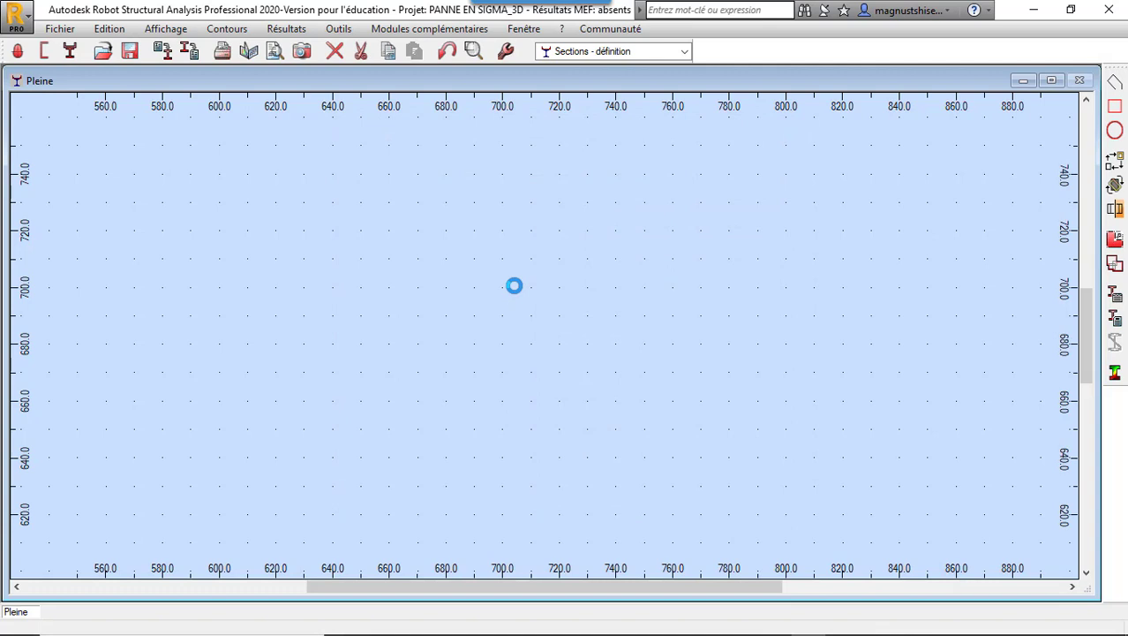
pyautogui.moveTo(771, 619)
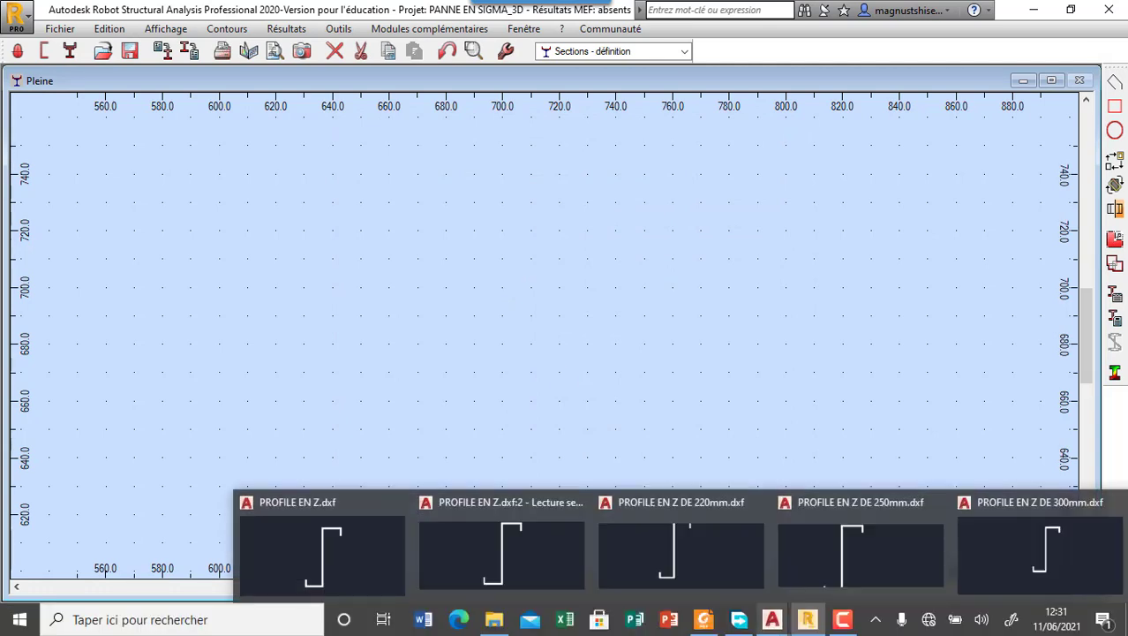
pyautogui.click(842, 619)
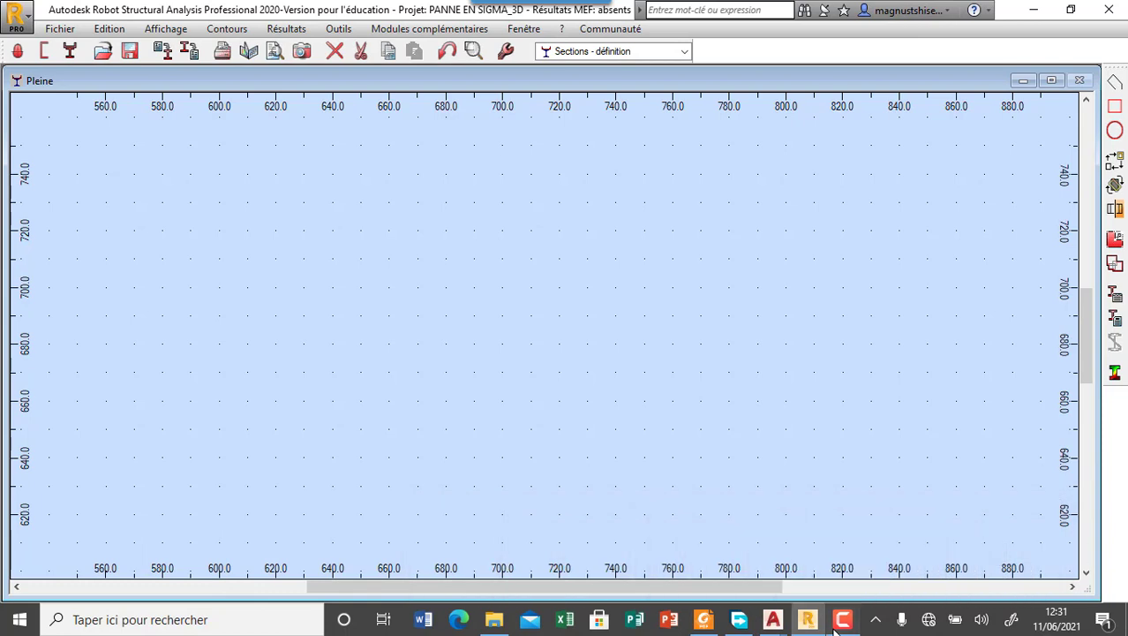
pyautogui.click(1045, 583)
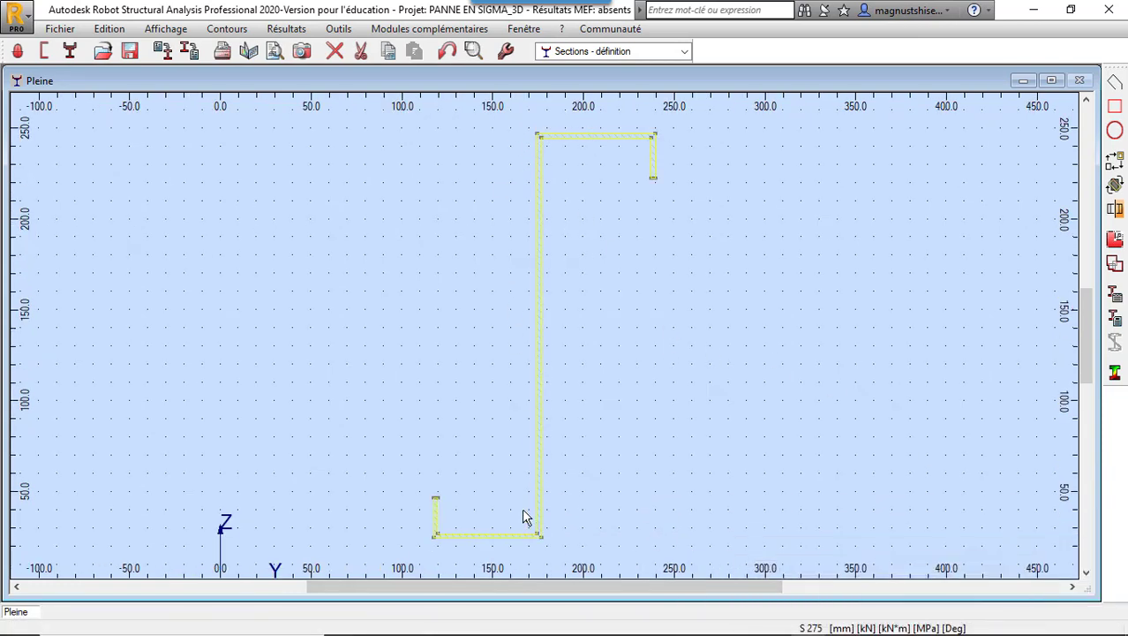
pyautogui.click(547, 331)
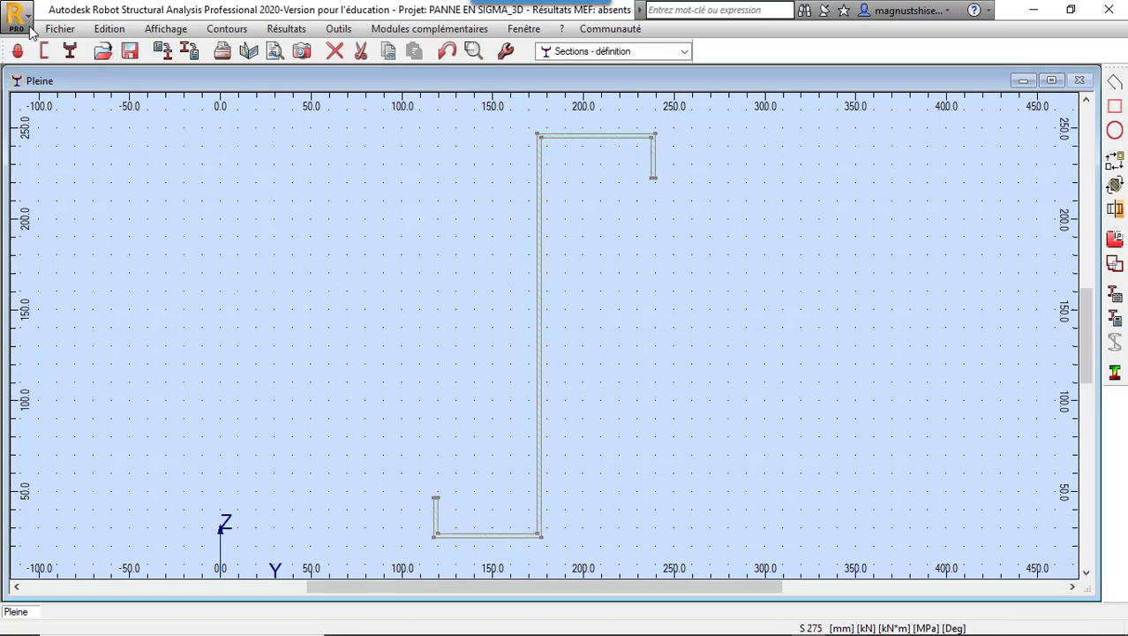
pyautogui.click(58, 30)
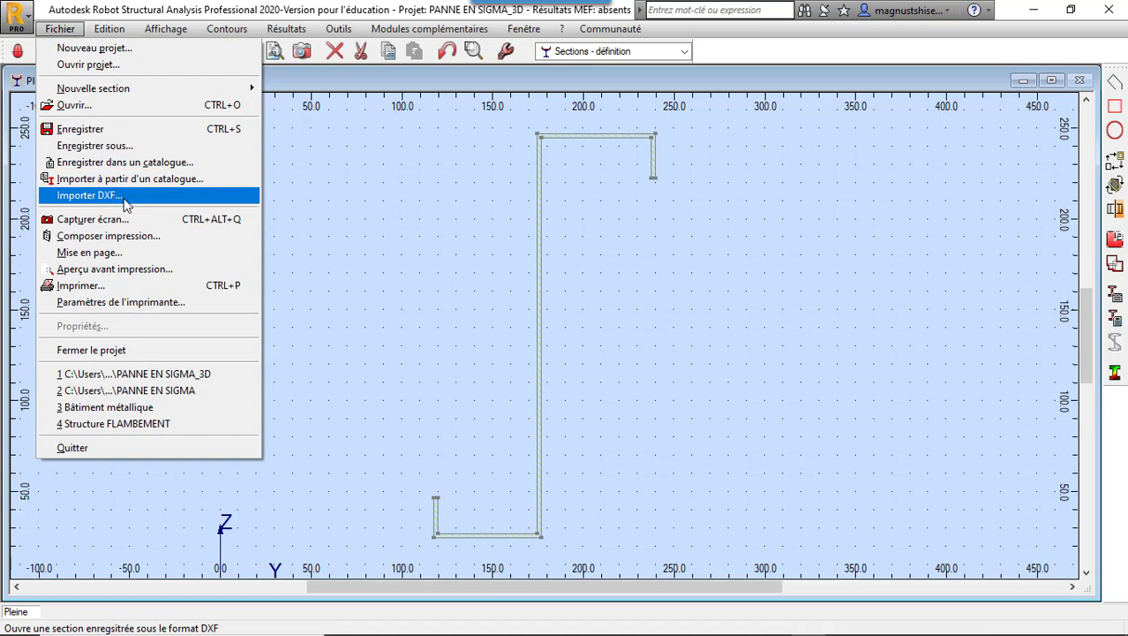
pyautogui.click(142, 146)
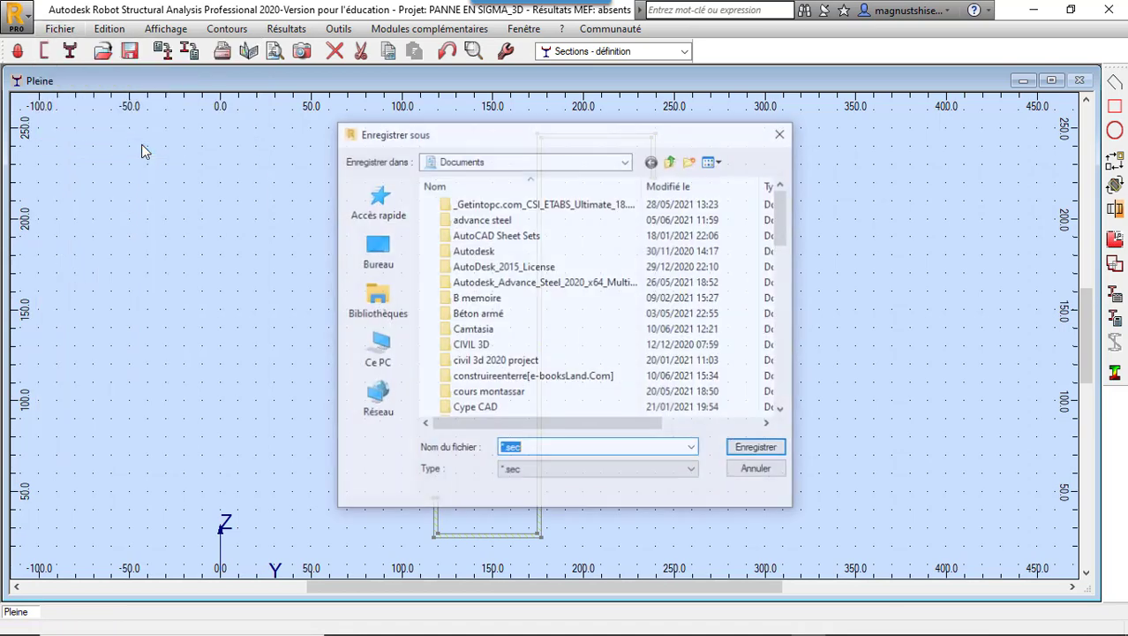
pyautogui.click(781, 136)
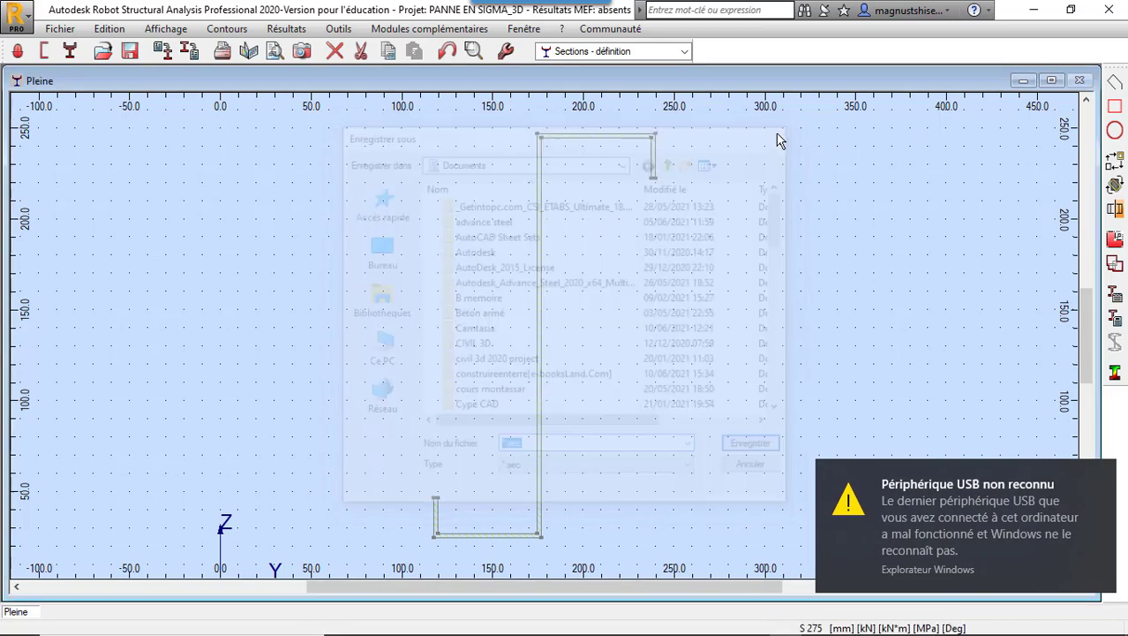
# Step: Calculate the 220 mm Z section's properties, including torsional inertia, shear stiffness coefficients, shear resistance factors and plastic resistance factors
pyautogui.click(1101, 477)
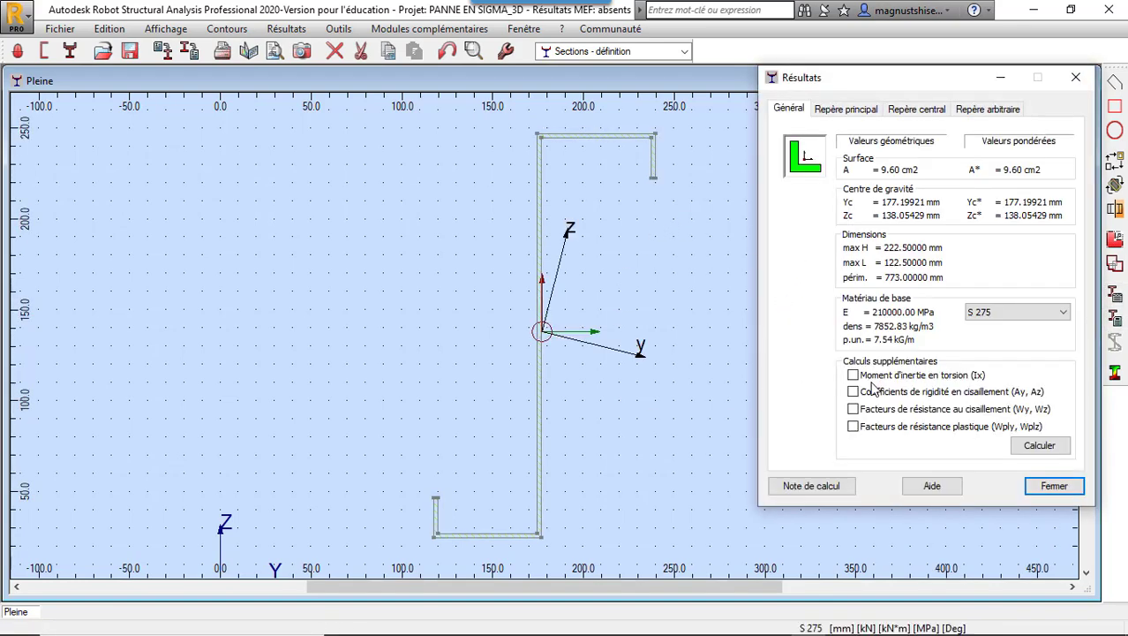
pyautogui.click(853, 374)
pyautogui.click(853, 391)
pyautogui.click(853, 409)
pyautogui.click(853, 425)
pyautogui.click(1051, 449)
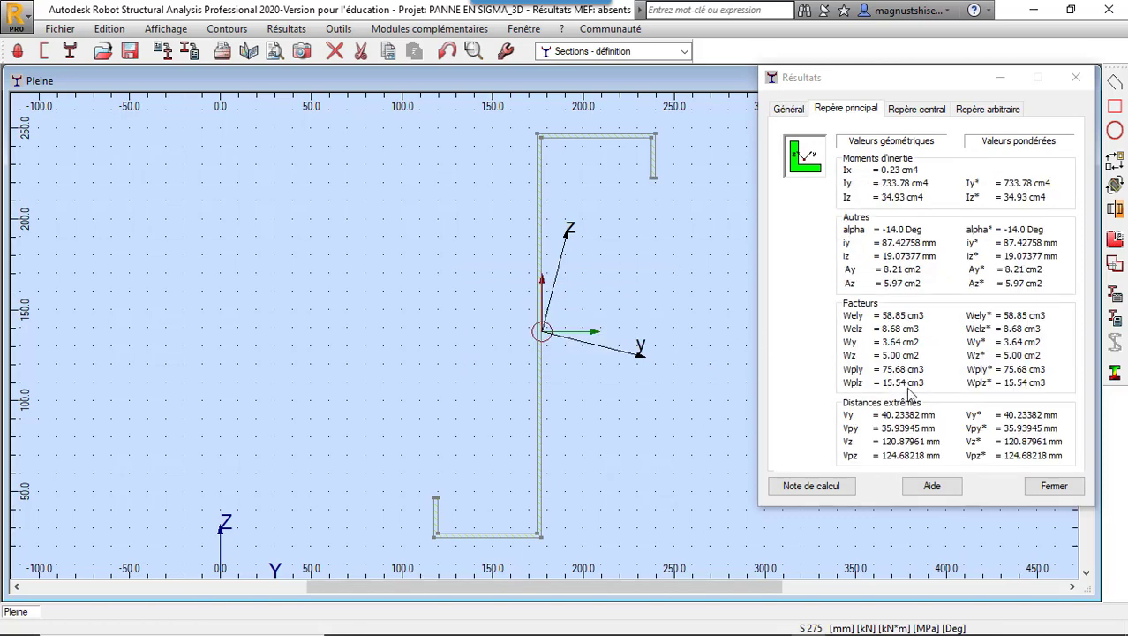
pyautogui.click(1054, 486)
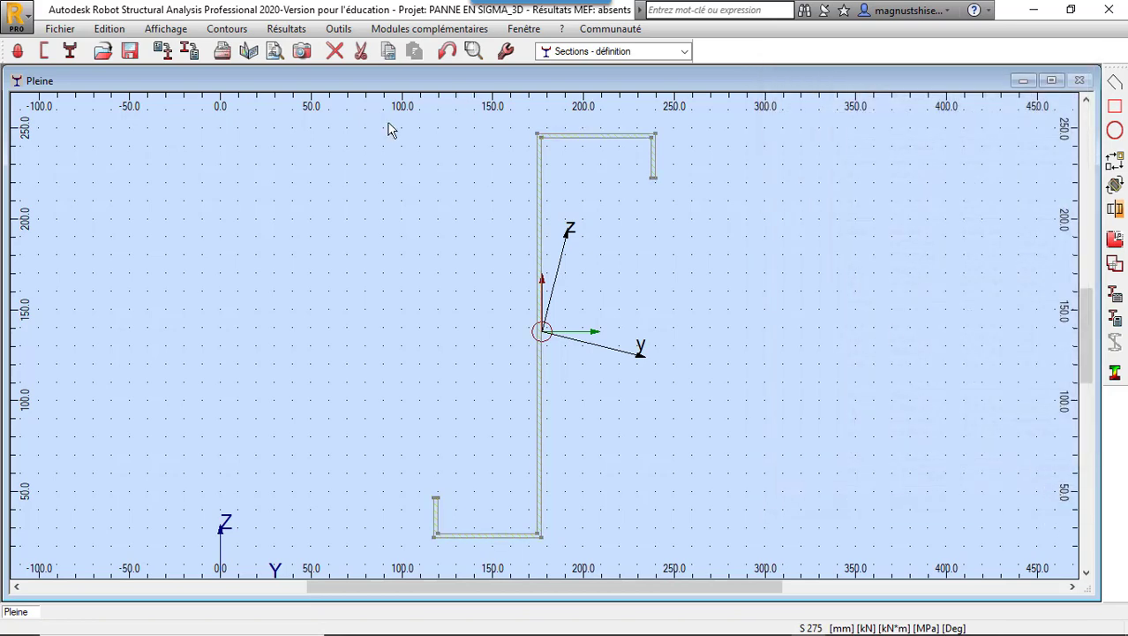
# Step: Save the 220 mm Z section as a .sec file named PZA in the Documents folder
pyautogui.click(60, 29)
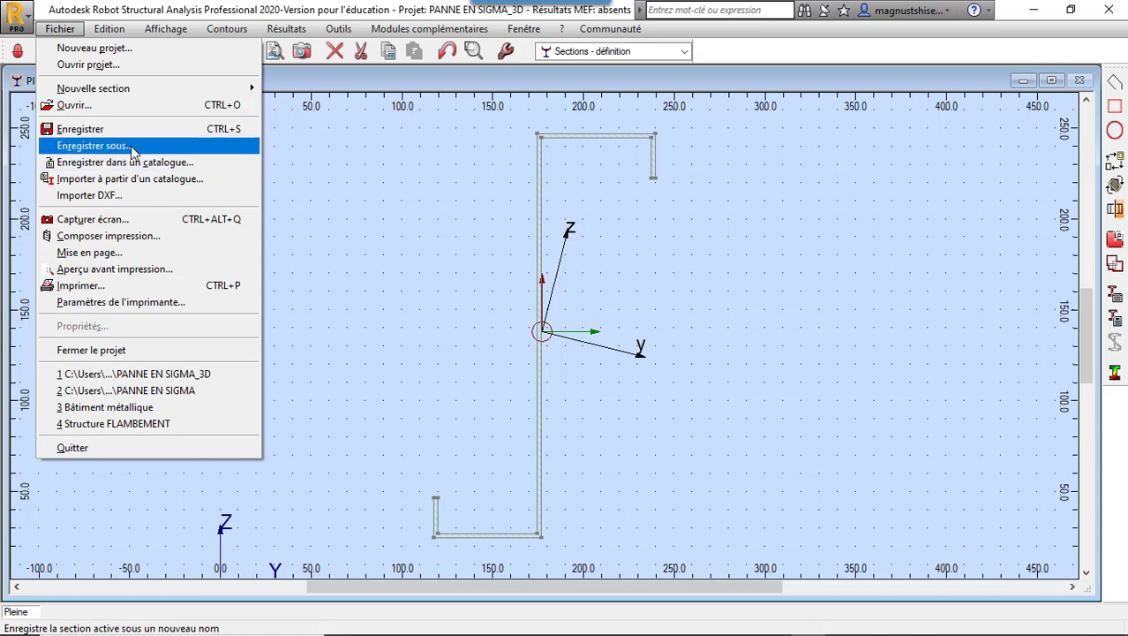
pyautogui.click(96, 146)
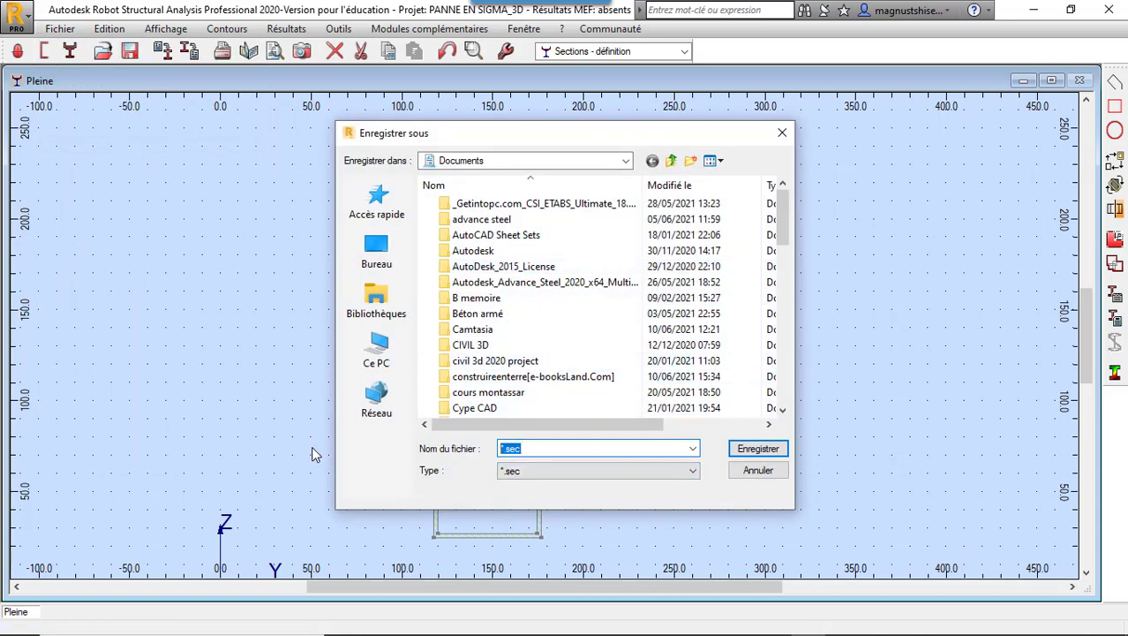
pyautogui.write('PZ')
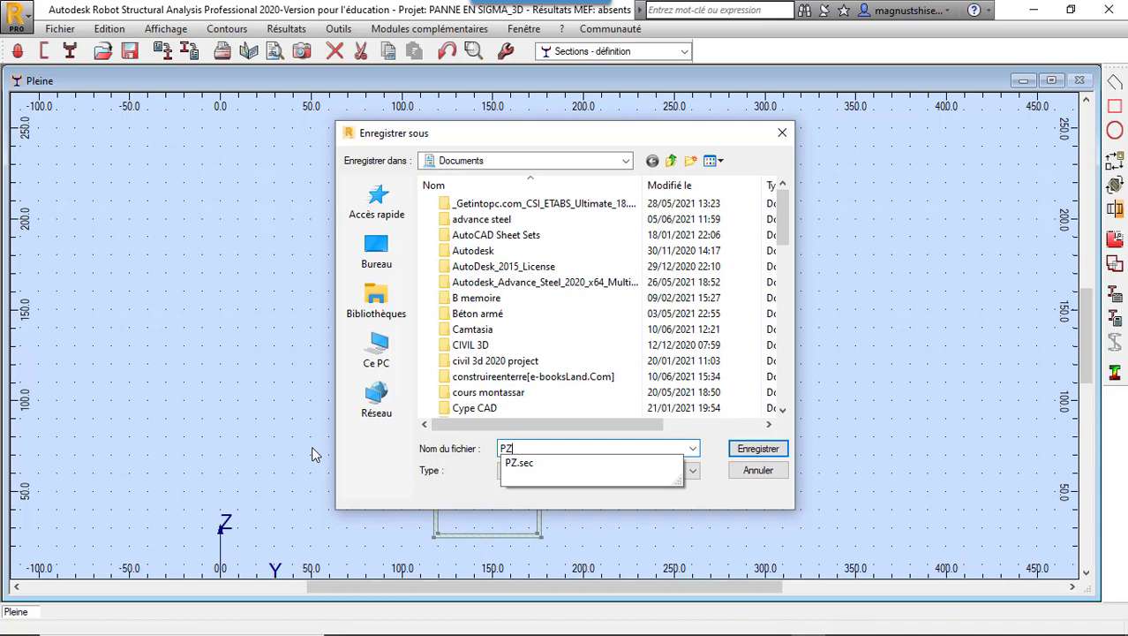
pyautogui.write('A')
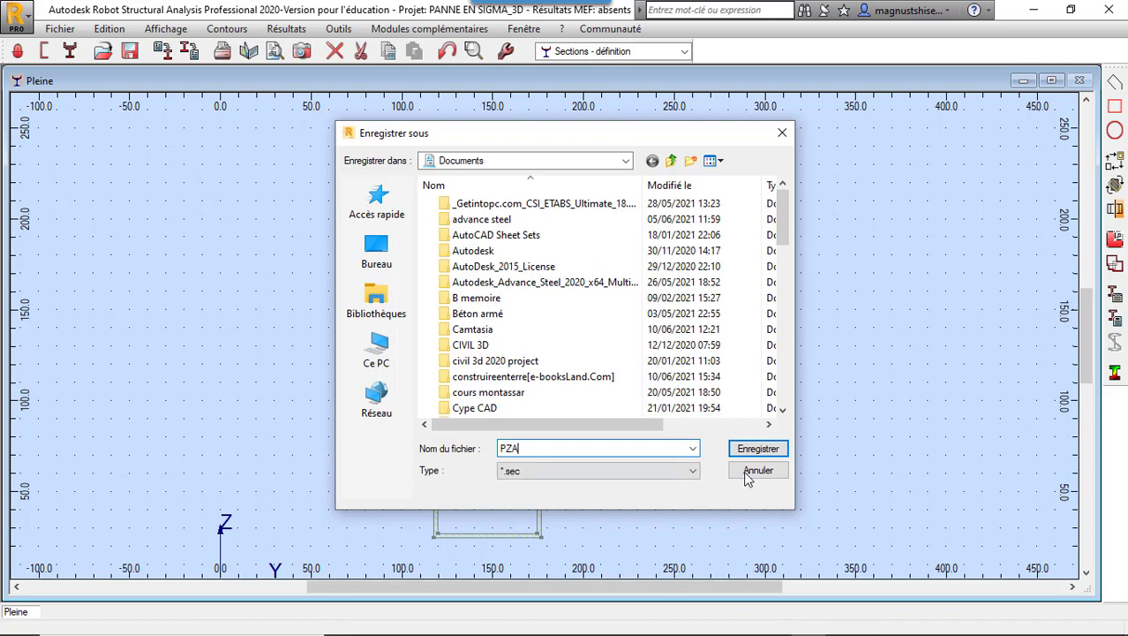
pyautogui.click(759, 449)
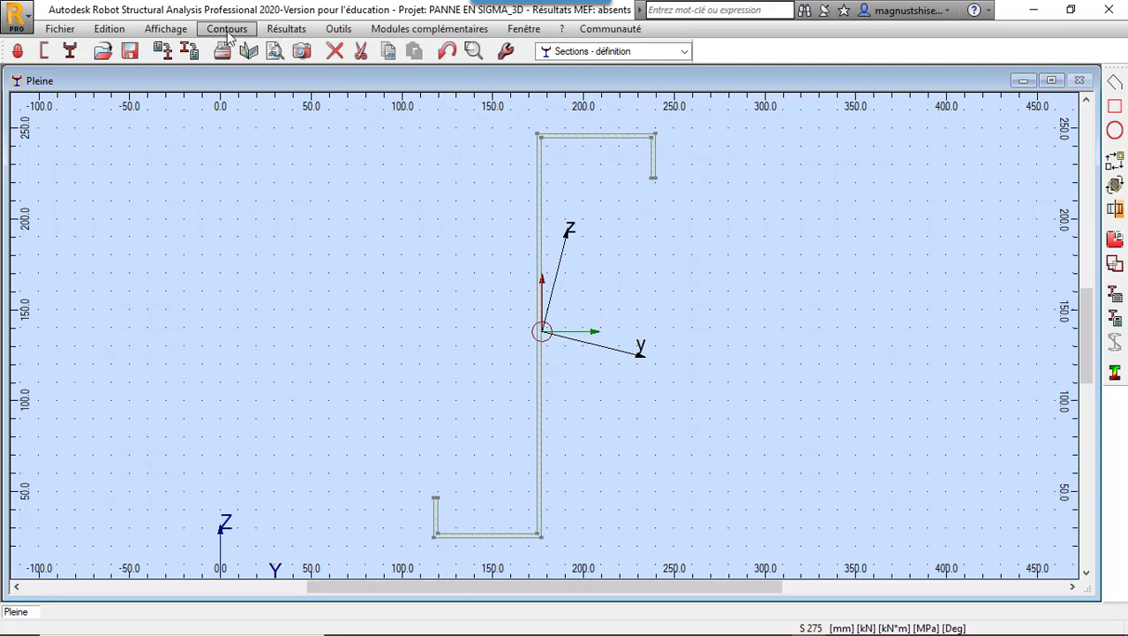
# Step: Save the section to the Utilisateur catalogue as PZA, with Dimension 1 set to 200, Dimension 2 to 125 and Dimension 3 to 2.5 mm
pyautogui.click(190, 51)
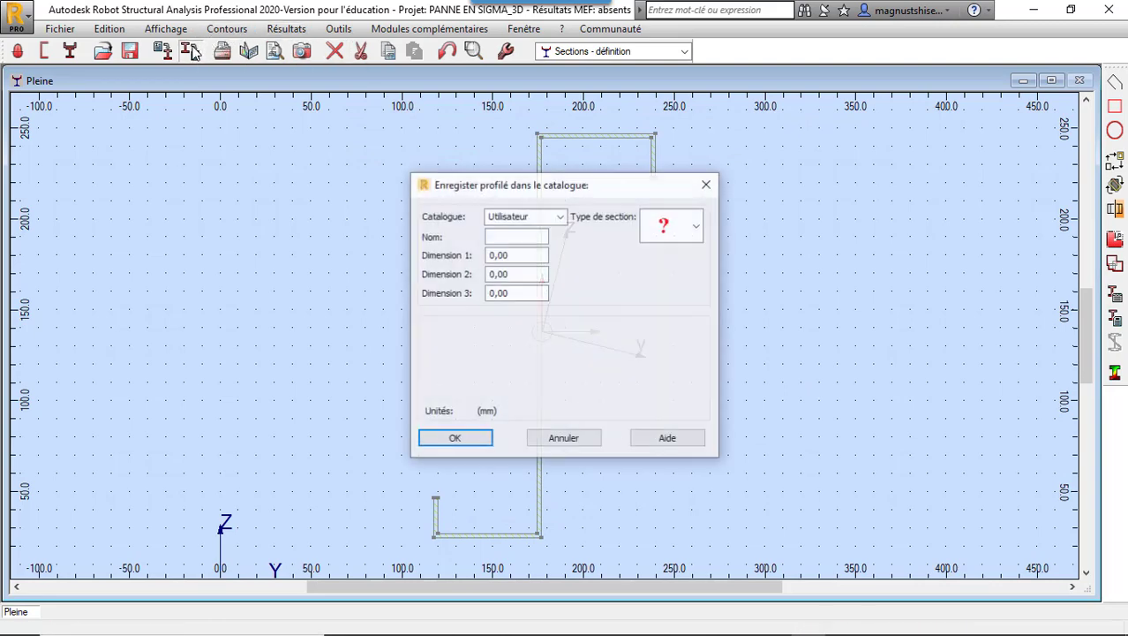
pyautogui.click(528, 236)
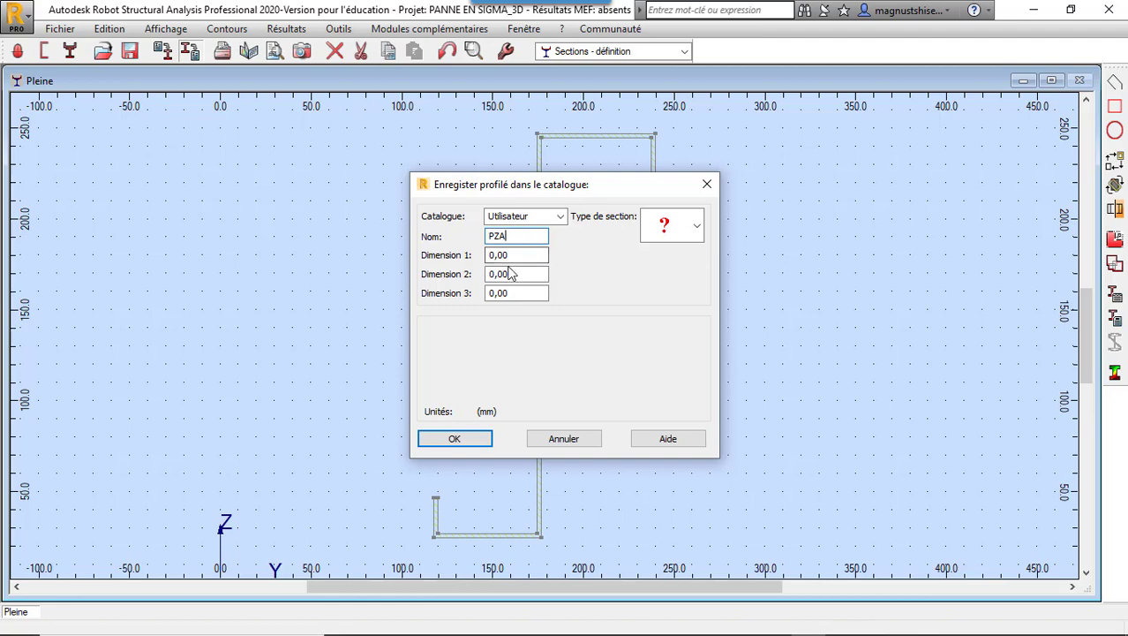
pyautogui.press('Tab')
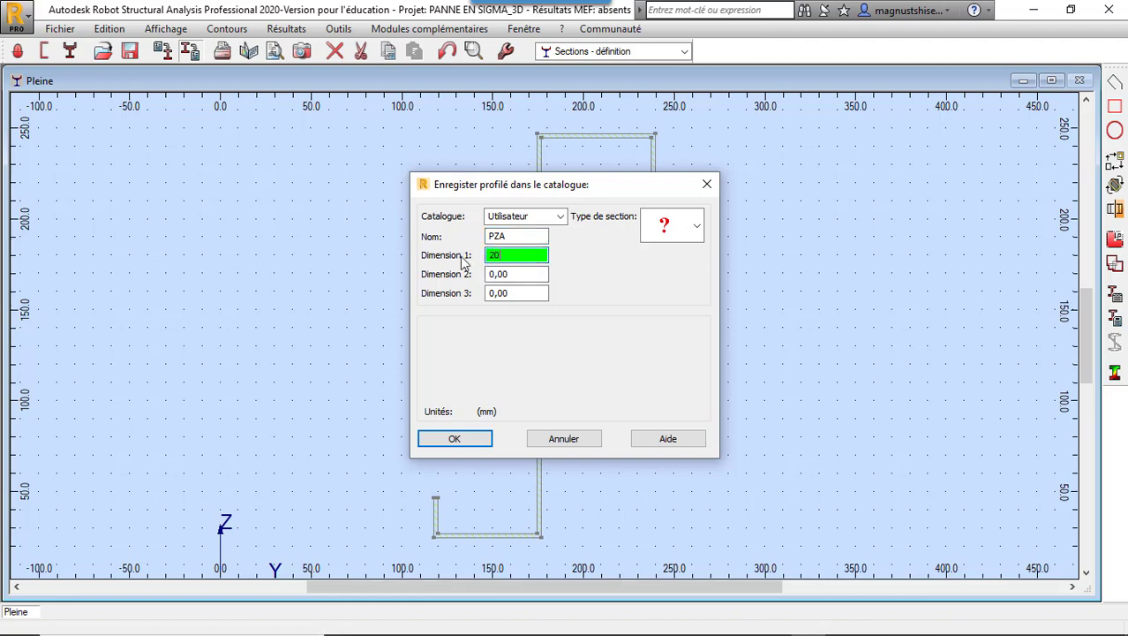
pyautogui.press('Tab')
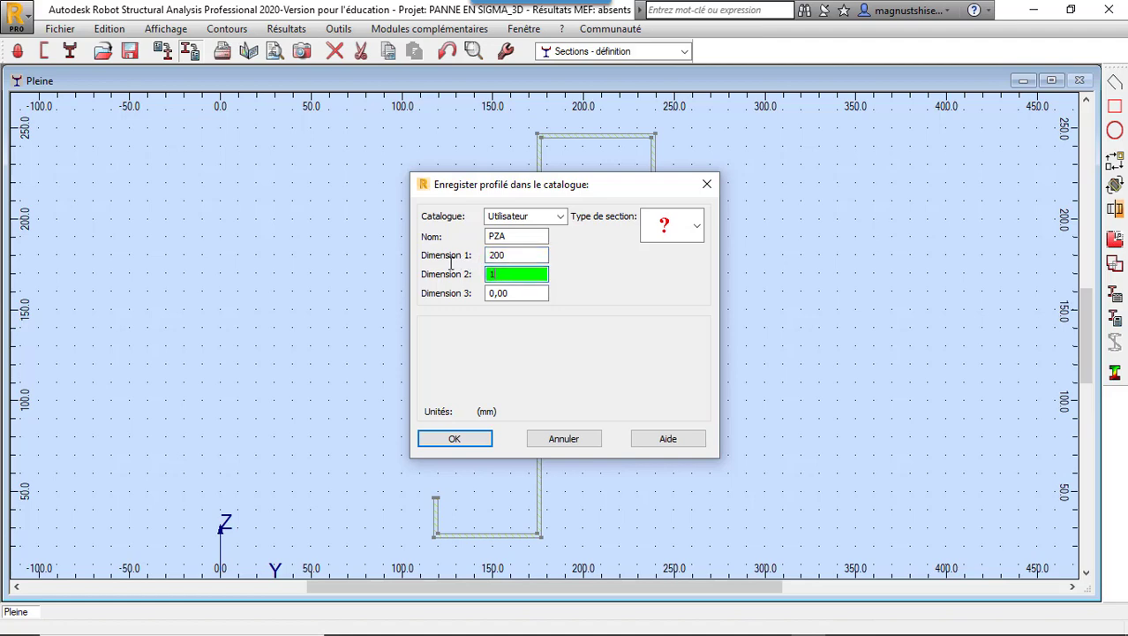
pyautogui.write('125')
pyautogui.press('Tab')
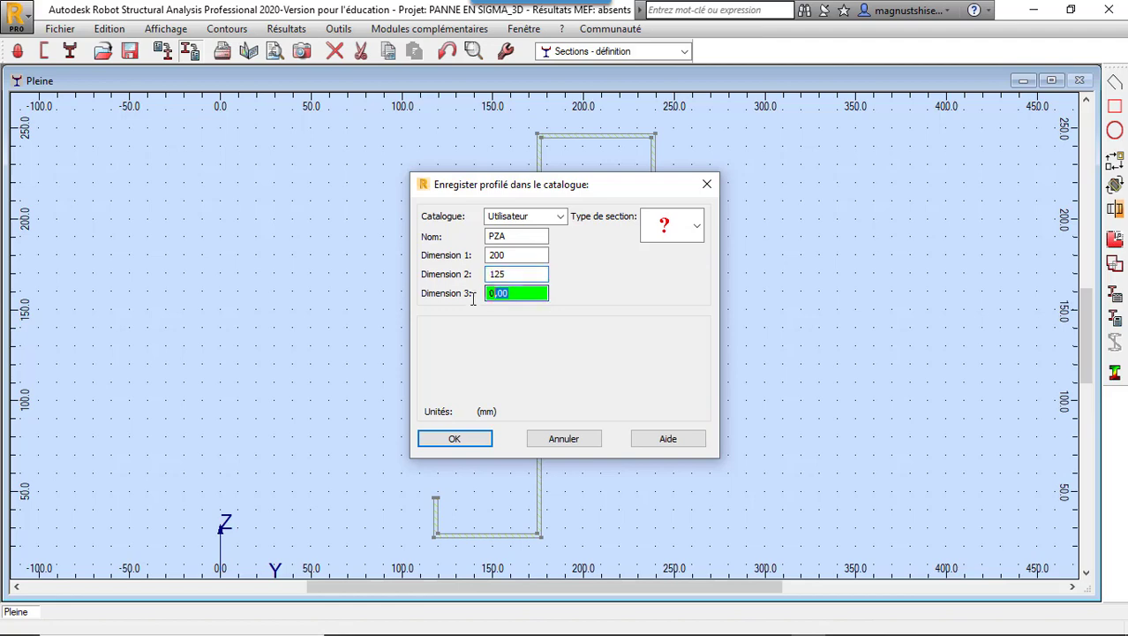
pyautogui.write('2.5')
pyautogui.click(450, 439)
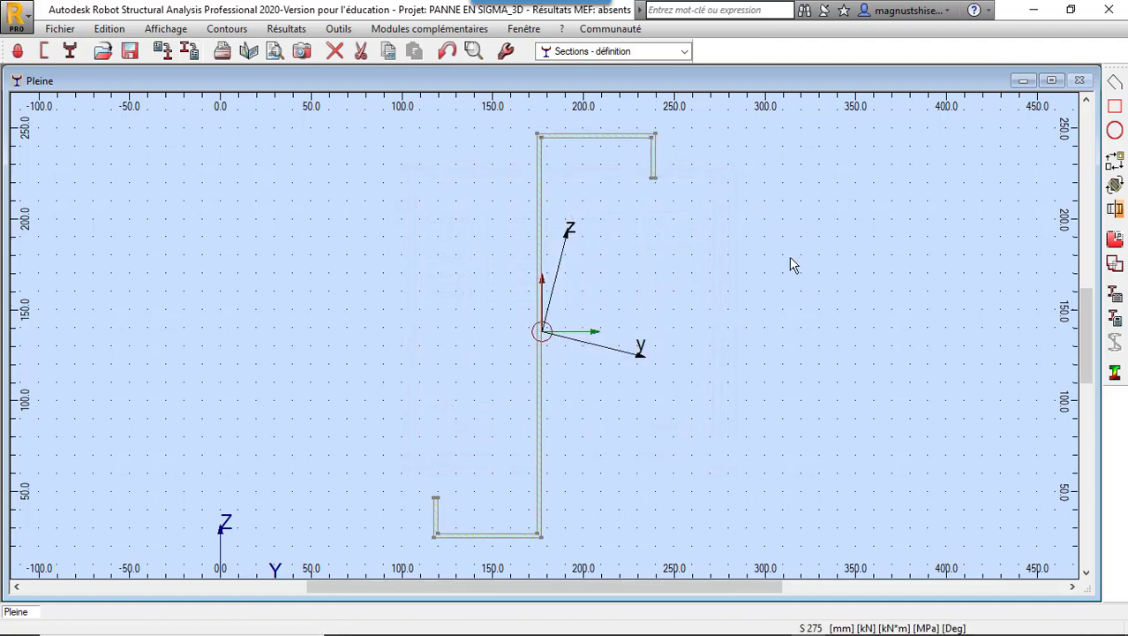
# Step: Return to the 3D frame model and examine the roof purlins and their connections to the rafters
pyautogui.click(840, 624)
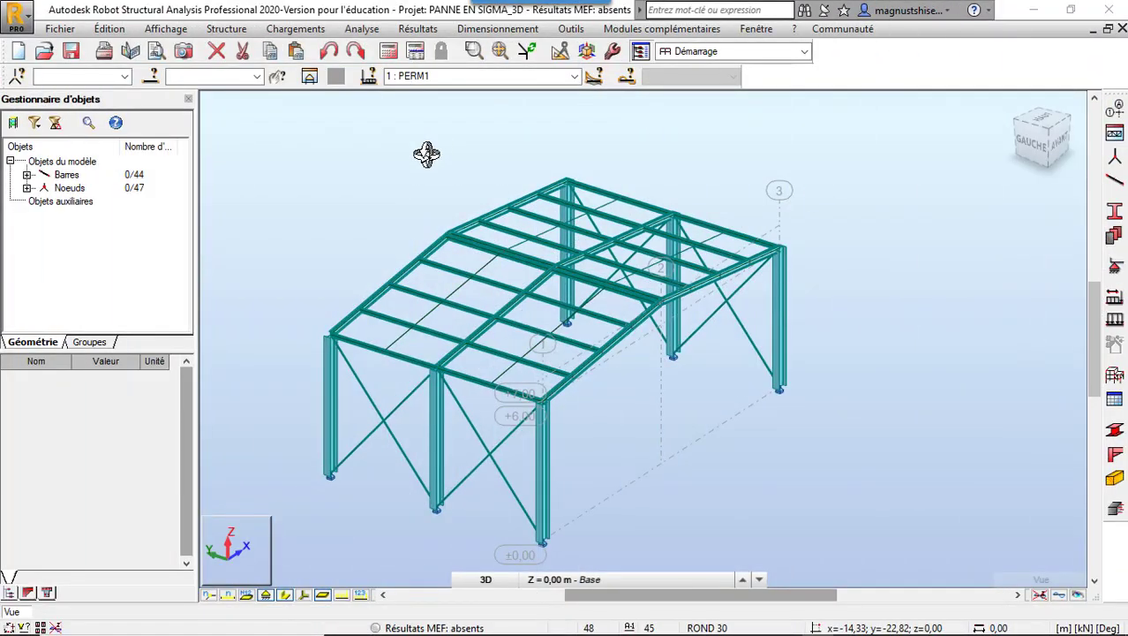
pyautogui.moveTo(365, 335)
pyautogui.mouseDown()
pyautogui.moveTo(384, 312)
pyautogui.moveTo(355, 312)
pyautogui.moveTo(352, 262)
pyautogui.moveTo(365, 297)
pyautogui.moveTo(352, 319)
pyautogui.mouseUp()
pyautogui.scroll(5, 352, 318)
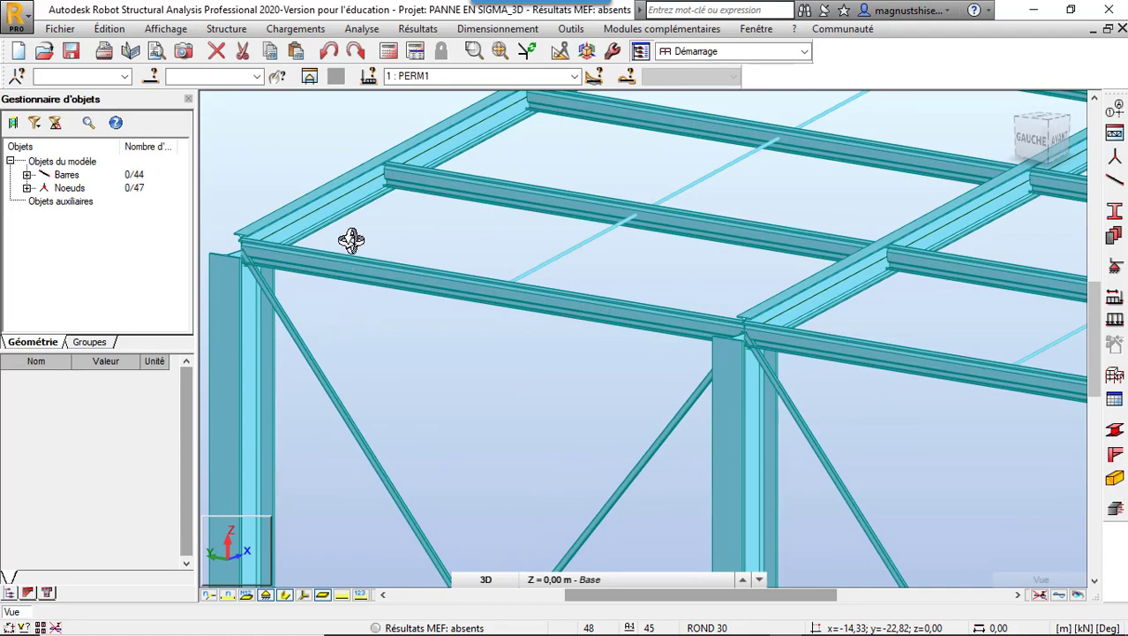
pyautogui.scroll(-6, 366, 260)
pyautogui.moveTo(386, 244); pyautogui.dragTo(386, 254)
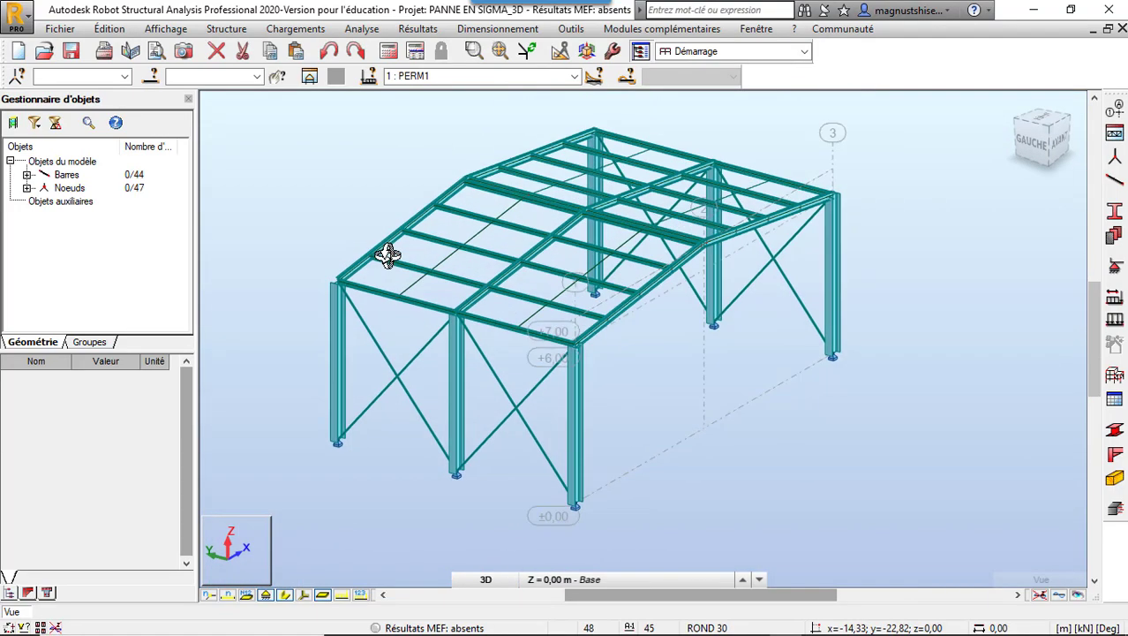
pyautogui.scroll(1, 380, 243)
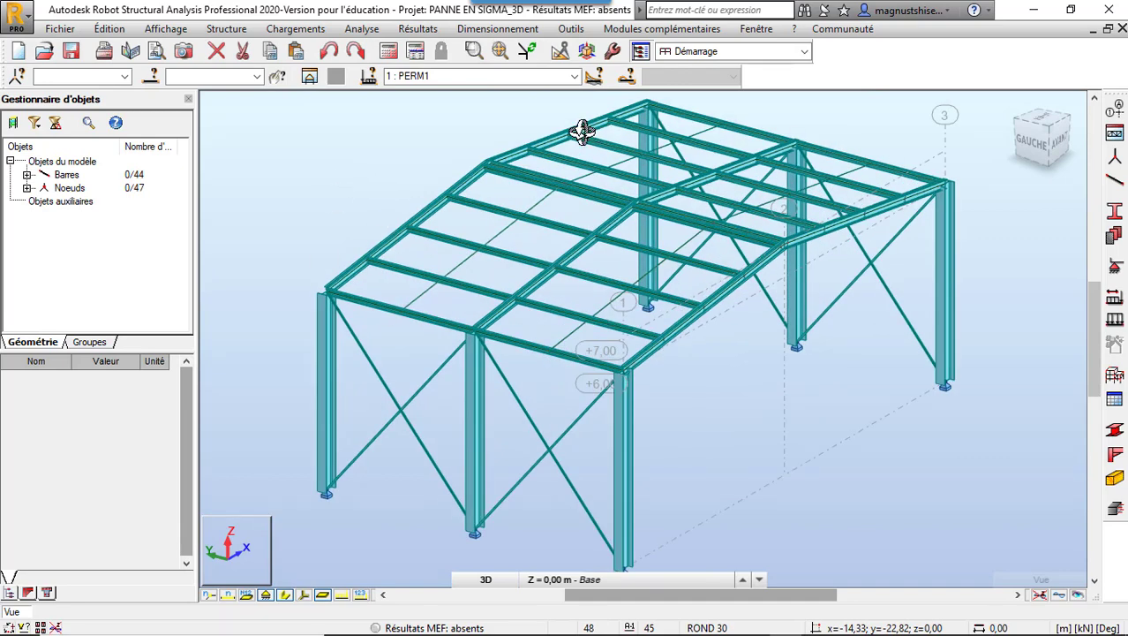
pyautogui.moveTo(482, 214)
pyautogui.mouseDown()
pyautogui.moveTo(490, 204)
pyautogui.moveTo(461, 209)
pyautogui.mouseUp()
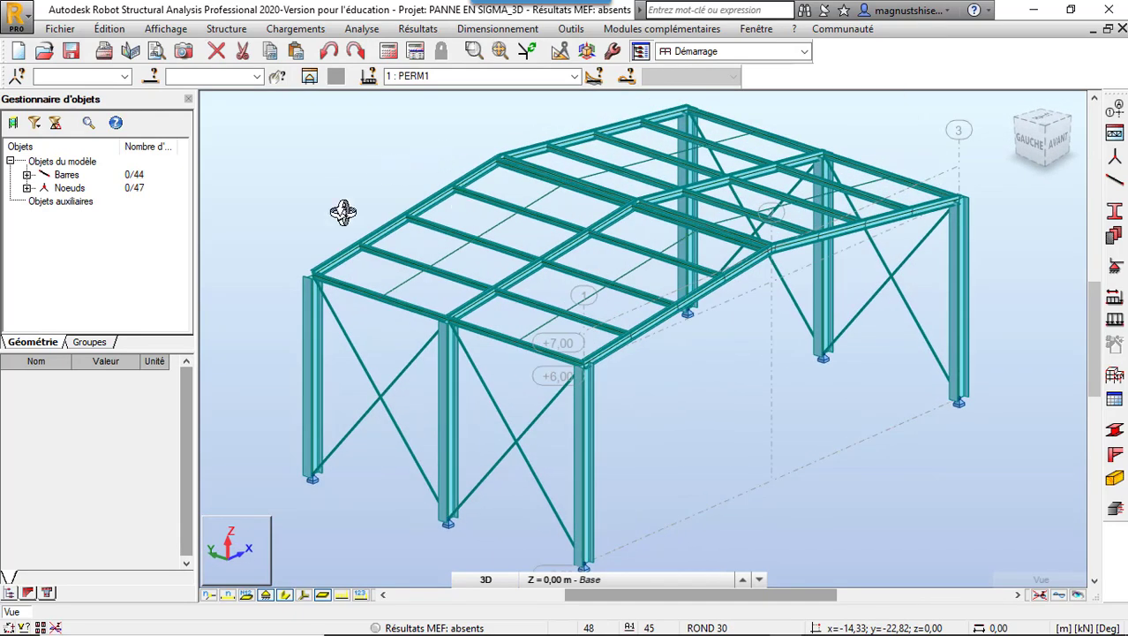
pyautogui.scroll(2, 397, 290)
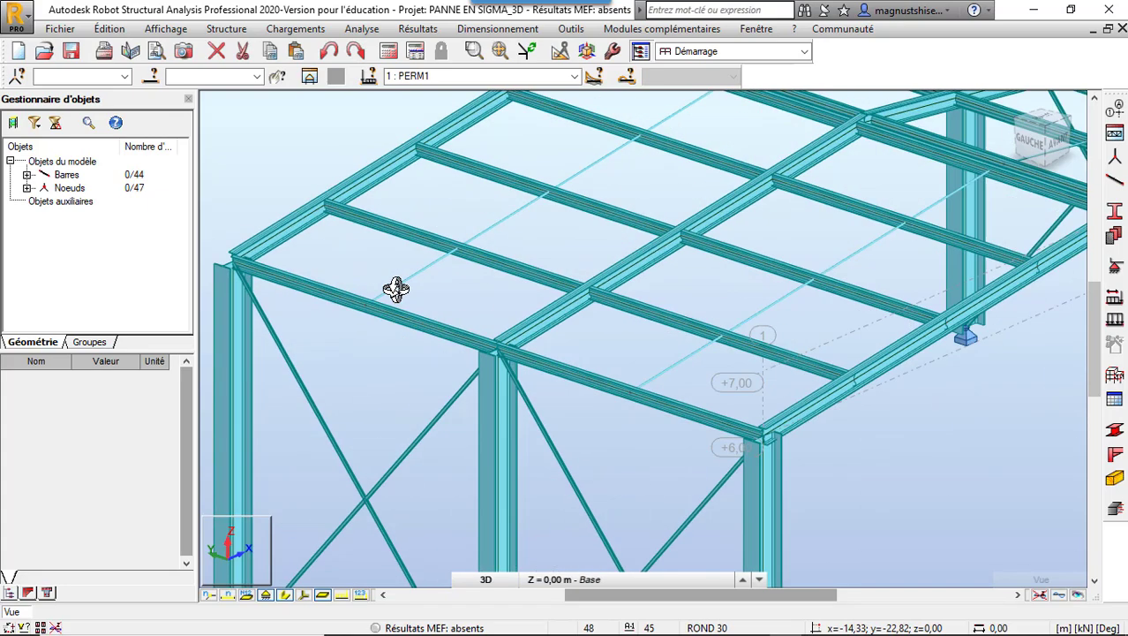
pyautogui.scroll(1, 396, 289)
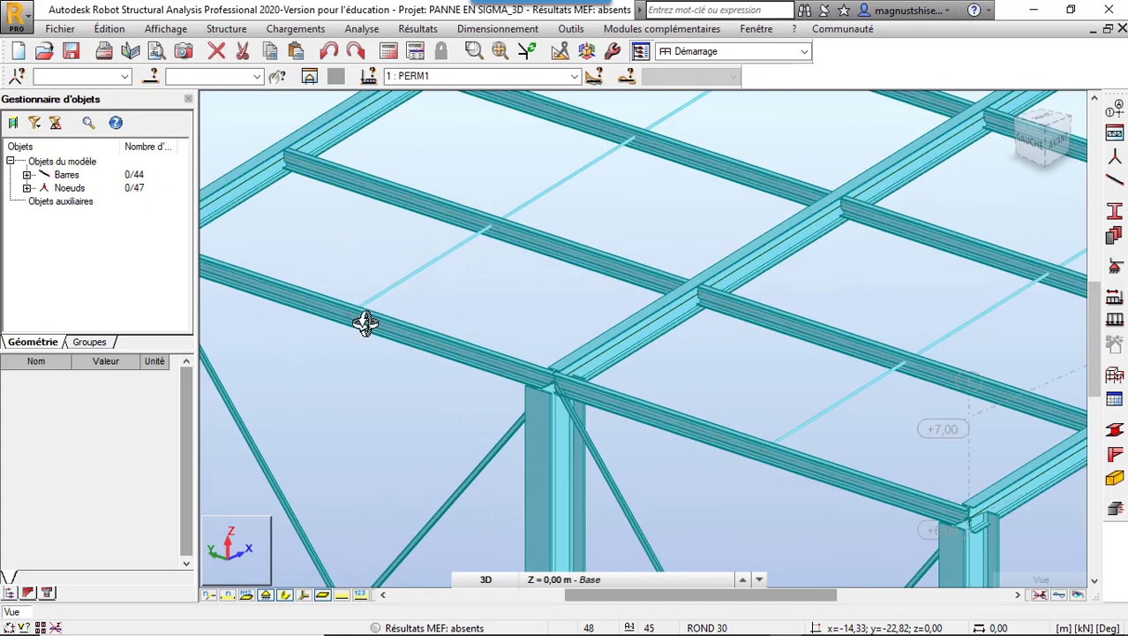
pyautogui.scroll(-3, 413, 342)
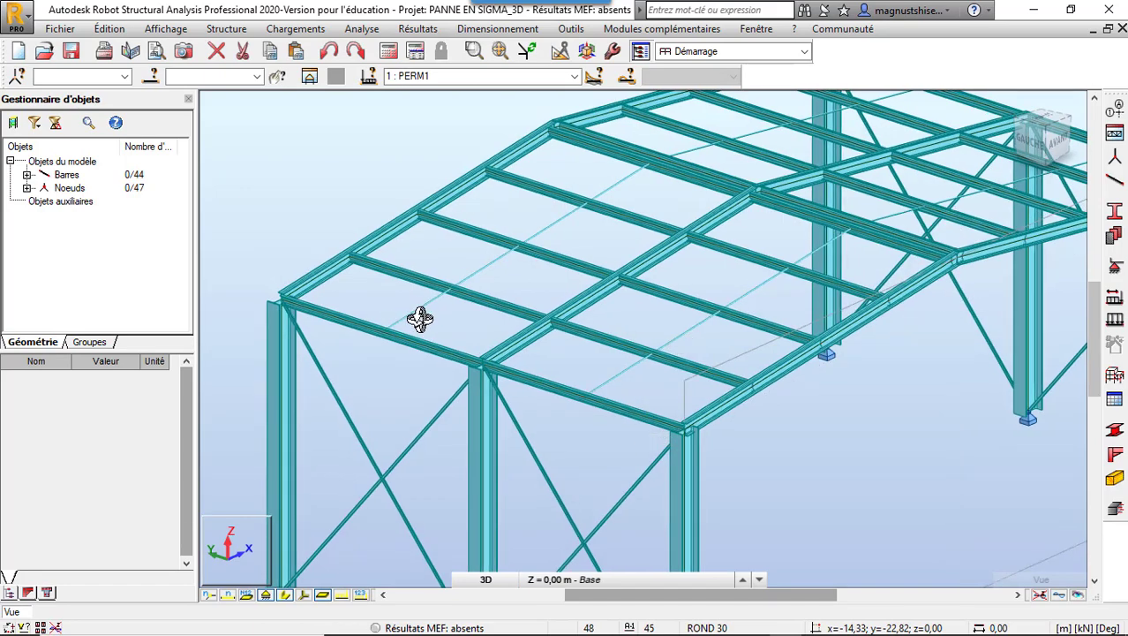
pyautogui.scroll(-3, 420, 320)
pyautogui.scroll(-1, 405, 318)
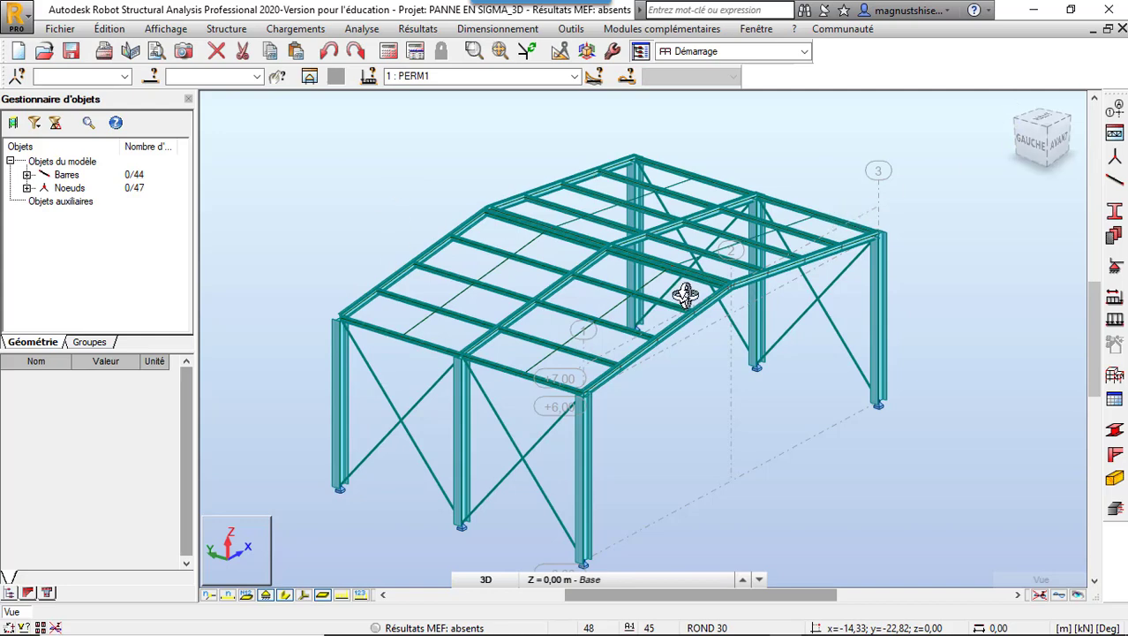
# Step: Leave 3D rotation, pick an eaves purlin and extend the selection to all bars with the same section
pyautogui.rightClick(300, 208)
pyautogui.click(302, 233)
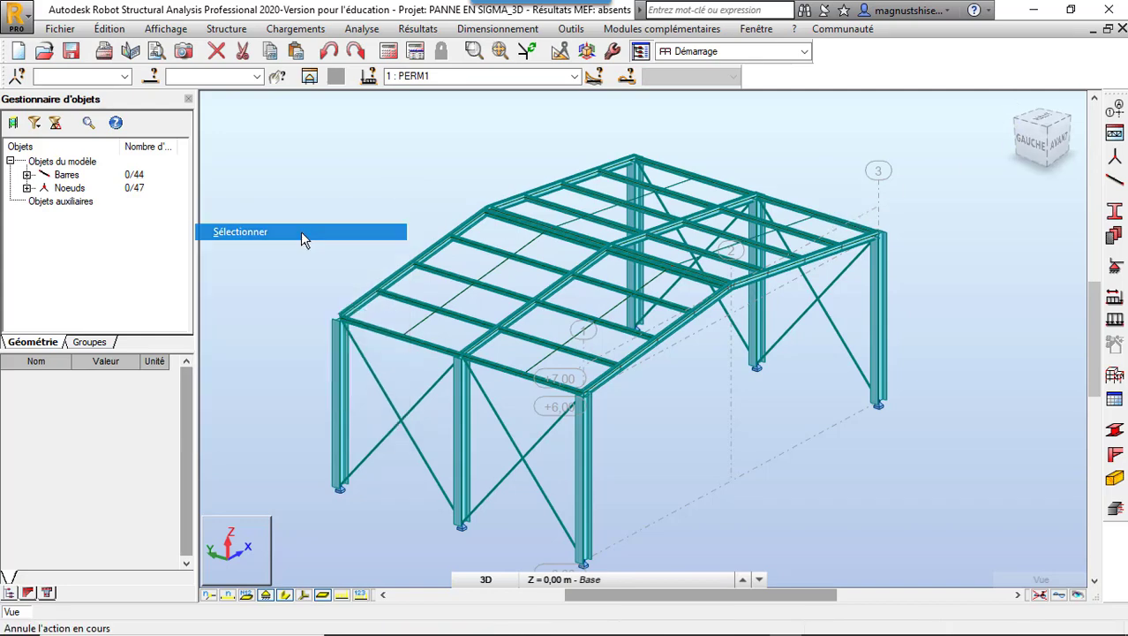
pyautogui.click(421, 349)
pyautogui.rightClick(424, 349)
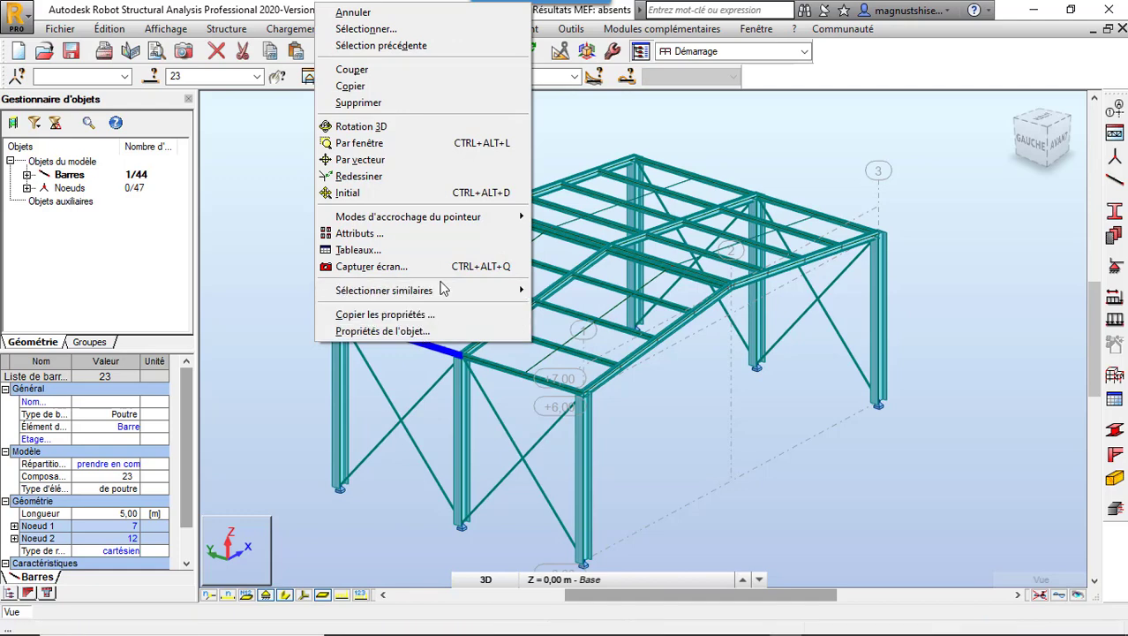
pyautogui.moveTo(443, 290)
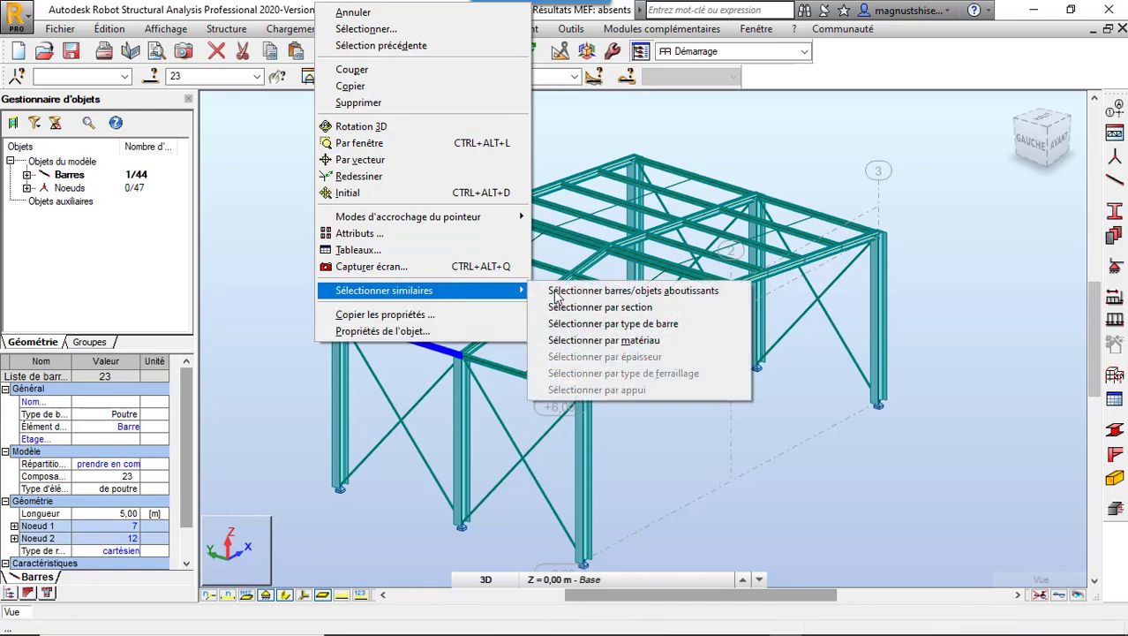
pyautogui.click(630, 309)
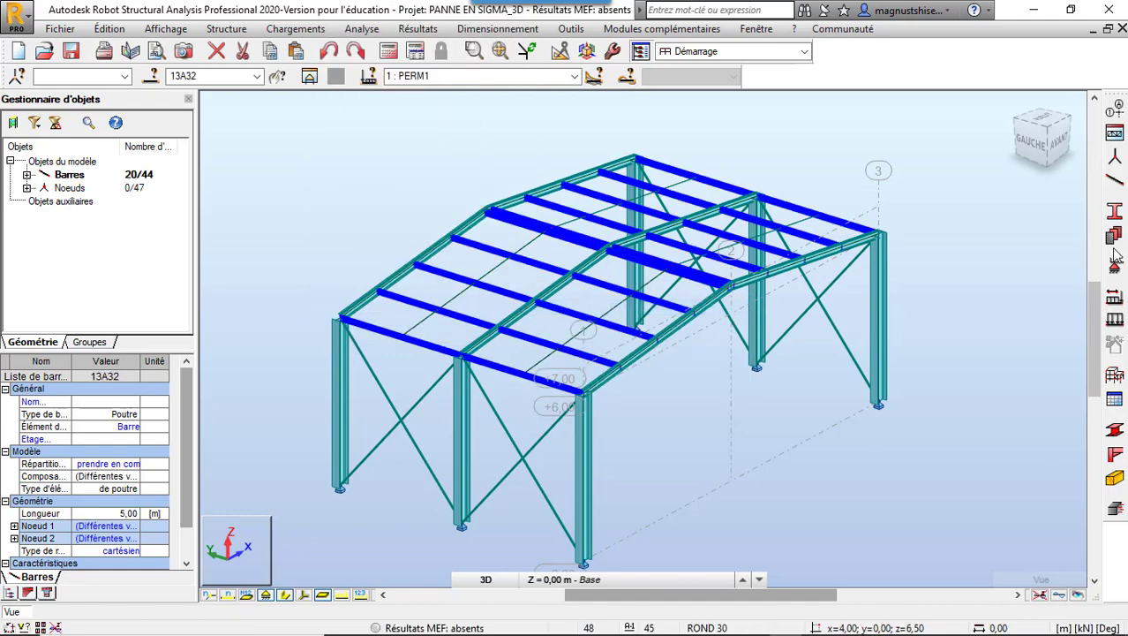
# Step: Open the PZ 140x125x2.5 section definition for the selected purlins and choose PZ 140x125x2.5 from the Utilisateur database's PZ family
pyautogui.click(1114, 212)
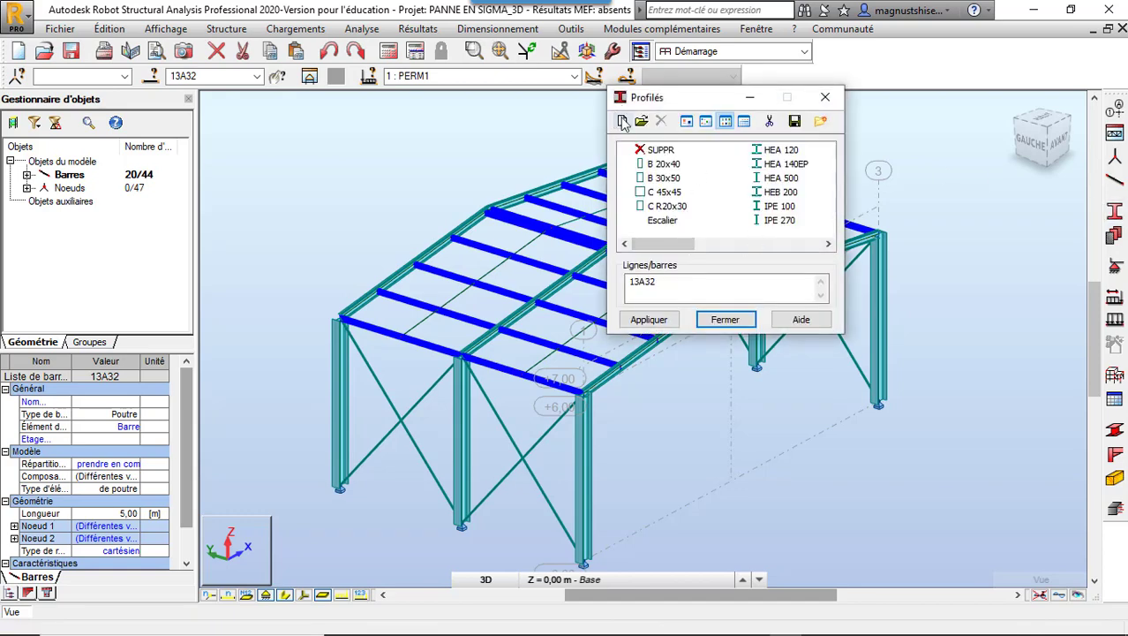
pyautogui.scroll(-3, 660, 246)
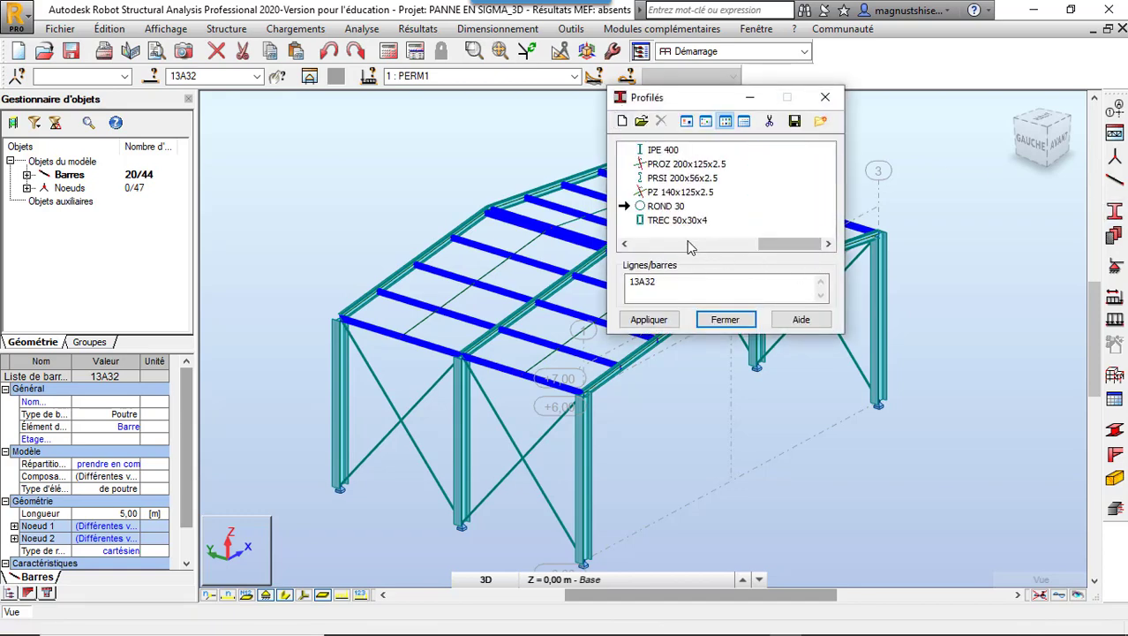
pyautogui.click(673, 194)
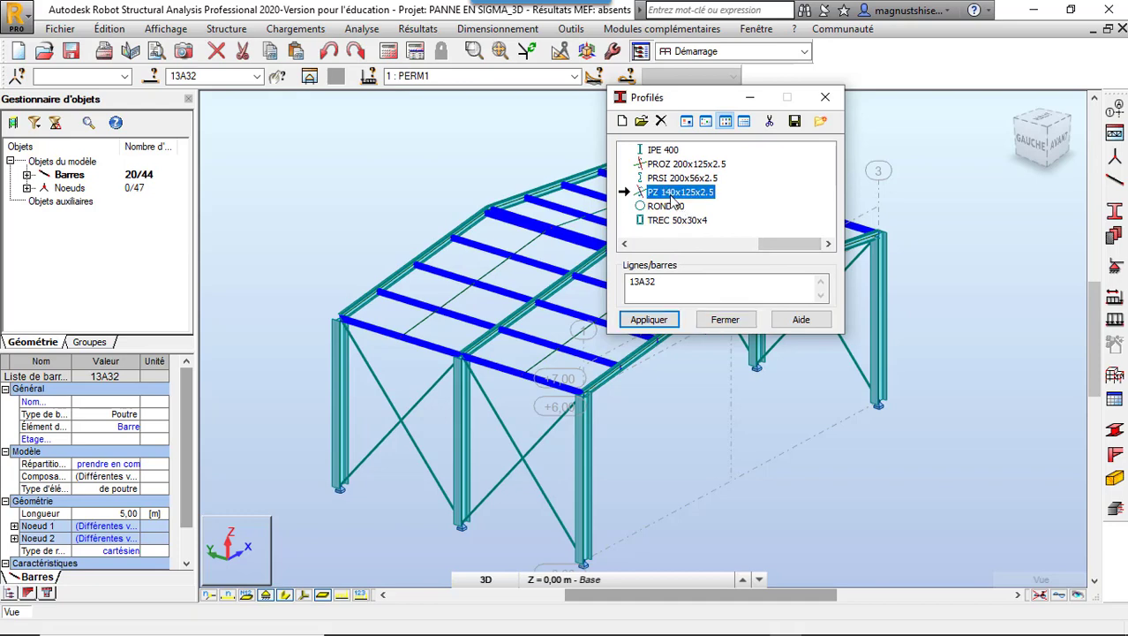
pyautogui.doubleClick(673, 200)
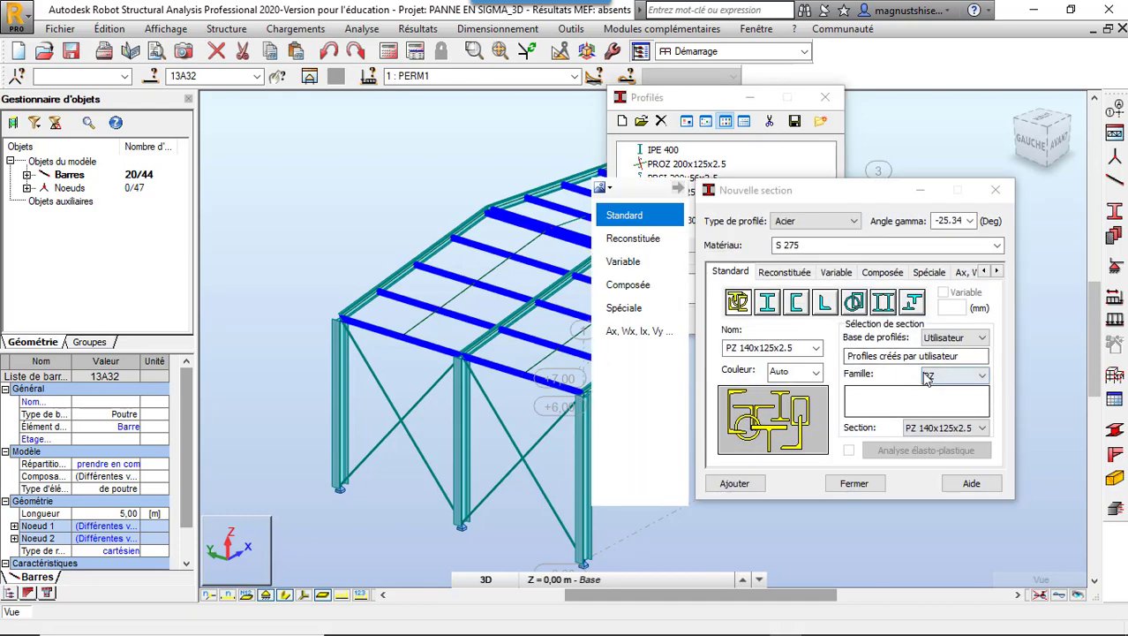
pyautogui.click(951, 429)
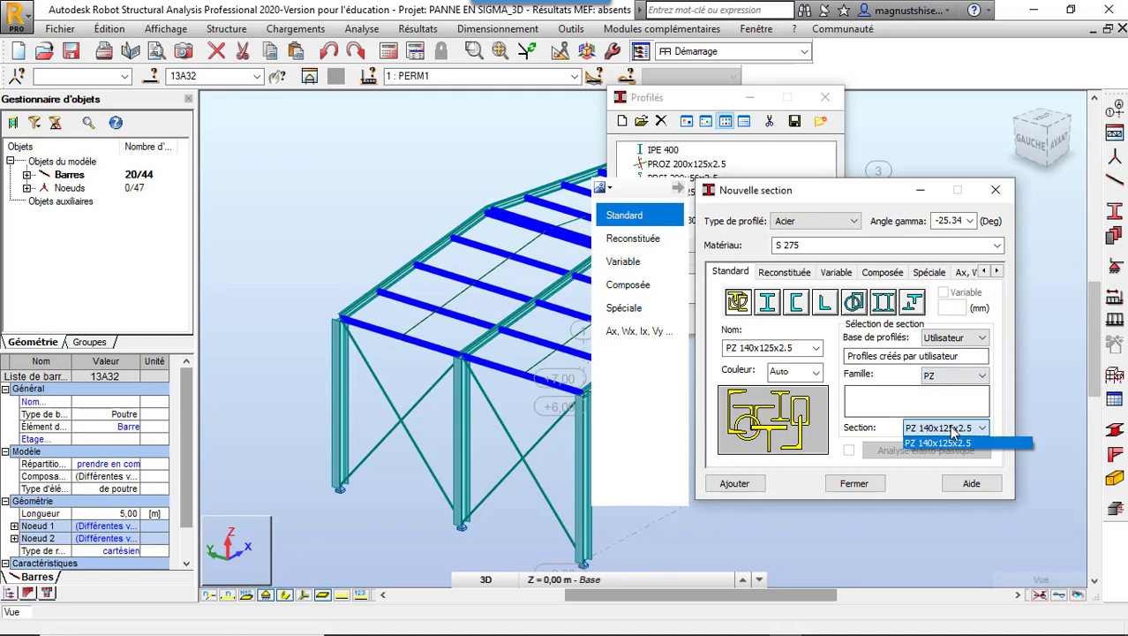
pyautogui.click(943, 443)
pyautogui.click(949, 377)
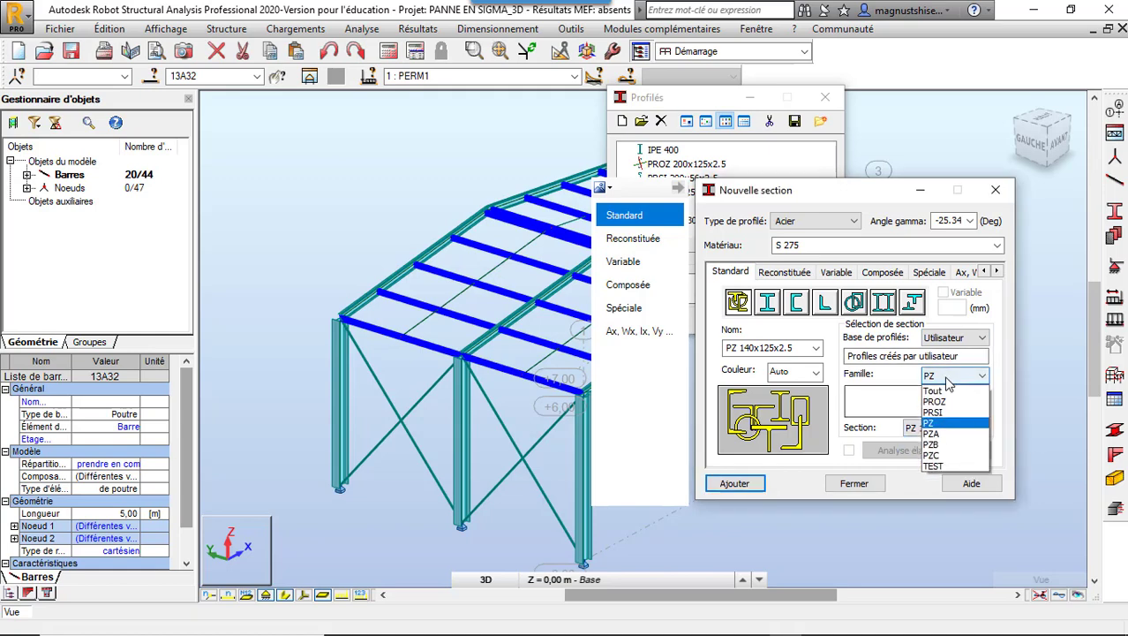
pyautogui.click(951, 427)
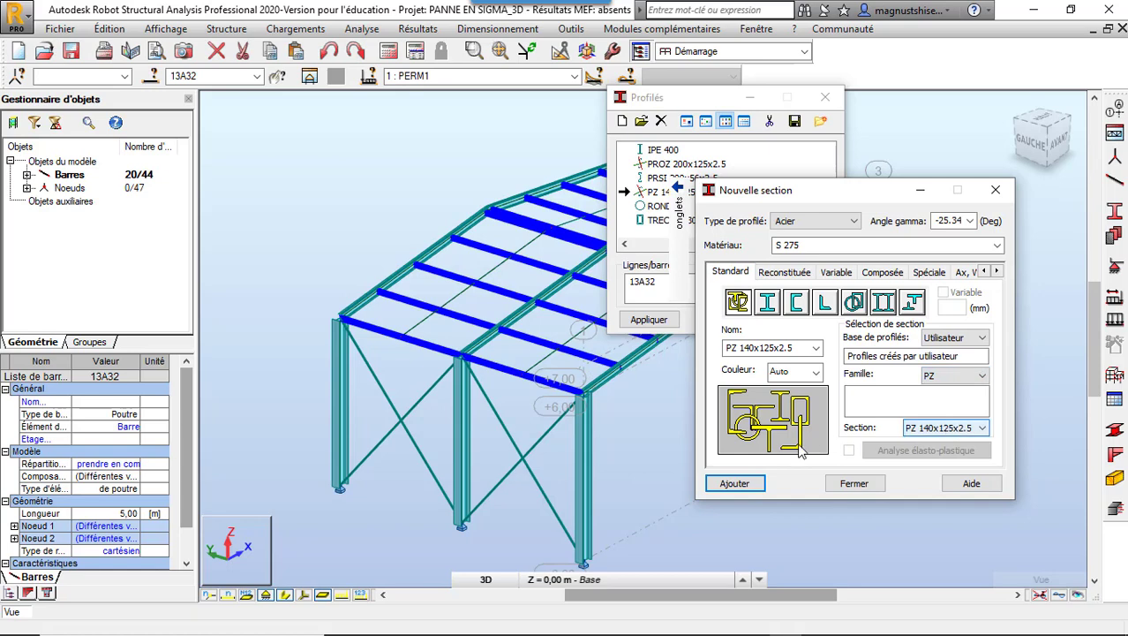
# Step: Overwrite the existing PZ 140x125x2.5 definition and apply that section to the selected purlins (bars 13A32)
pyautogui.click(755, 483)
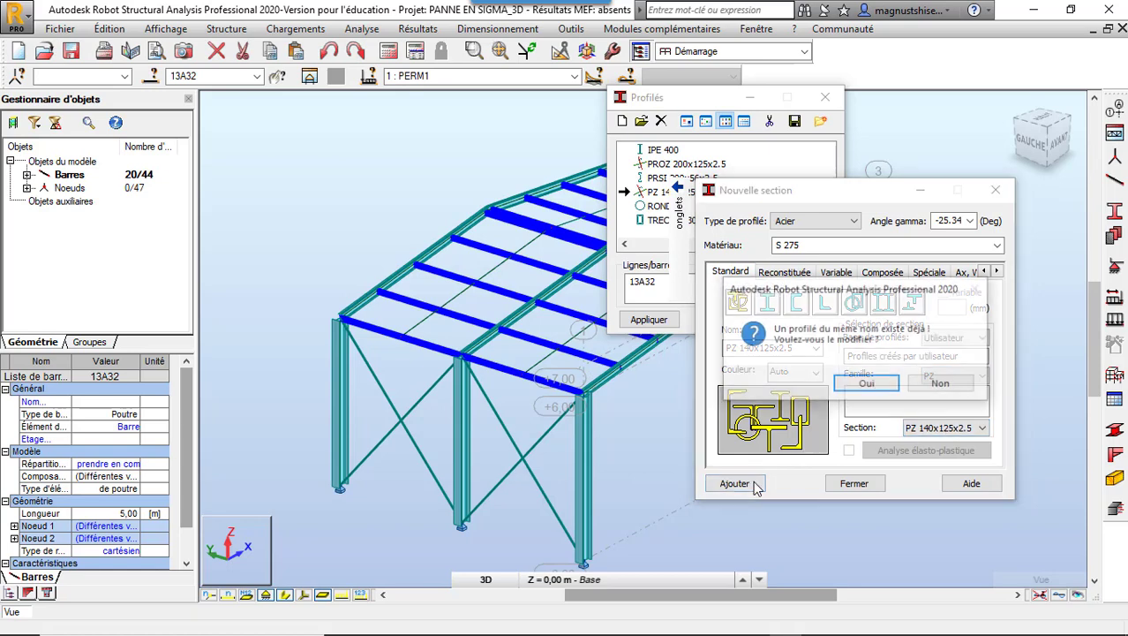
pyautogui.click(867, 384)
pyautogui.click(854, 483)
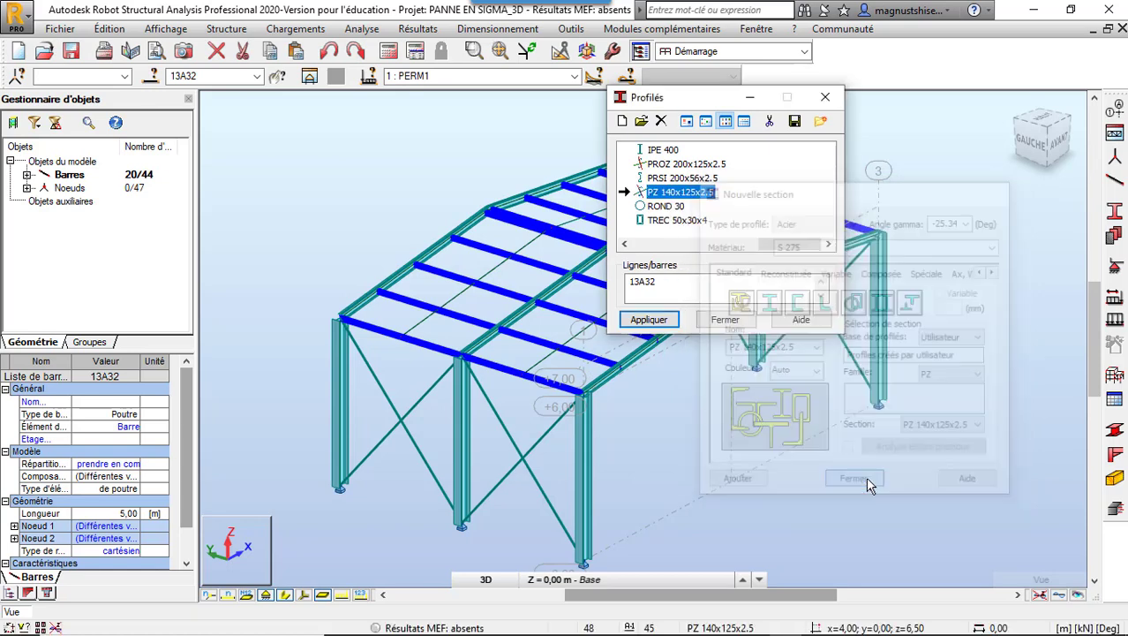
pyautogui.click(649, 319)
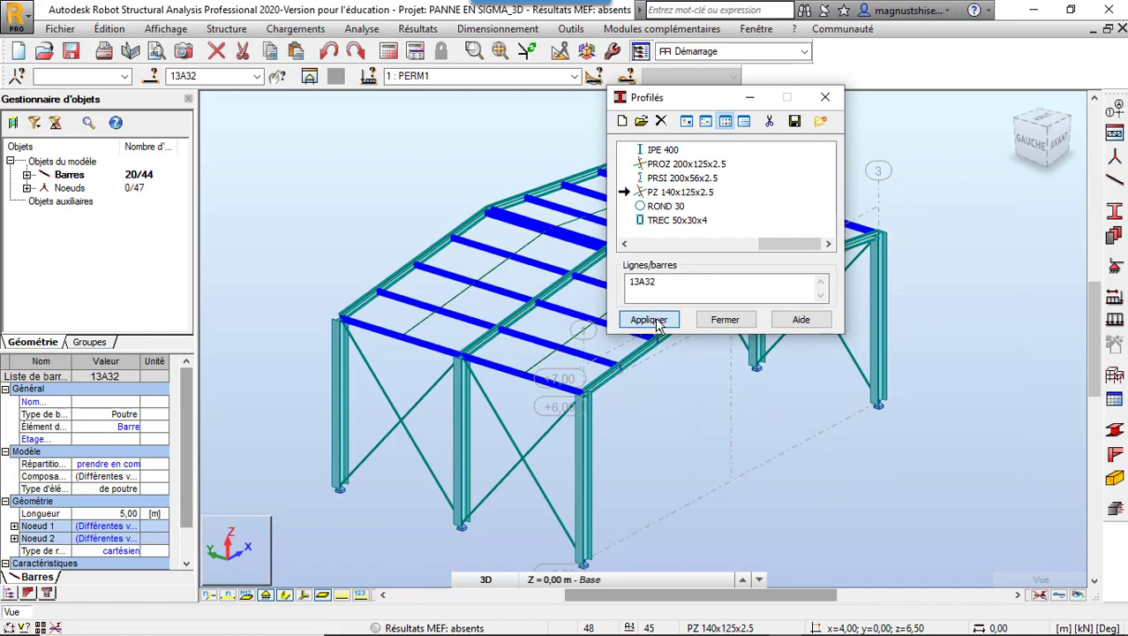
pyautogui.click(726, 319)
# Step: Examine the roof purlins with their new Z section and how they sit against the rafters and columns
pyautogui.scroll(5, 473, 352)
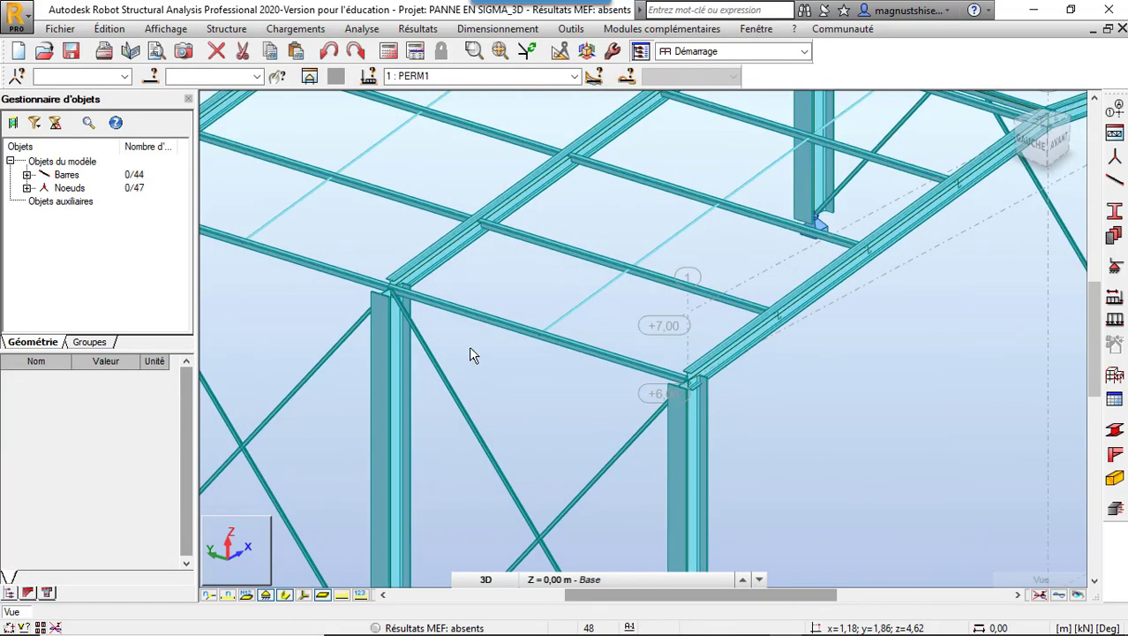
pyautogui.scroll(2, 405, 261)
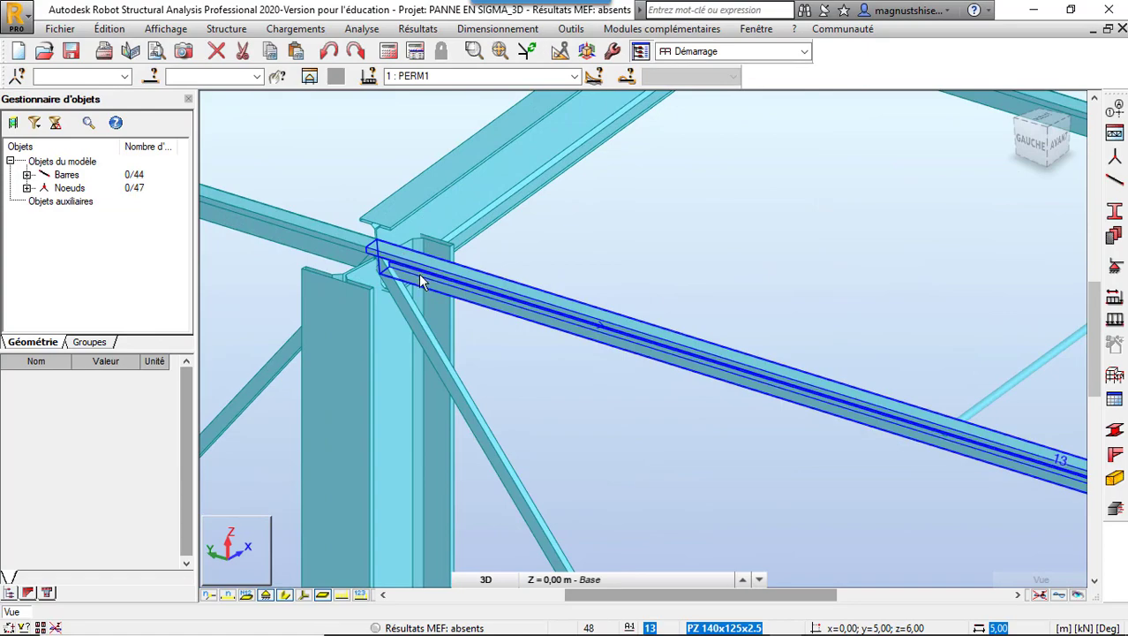
pyautogui.scroll(-3, 558, 272)
pyautogui.scroll(3, 503, 342)
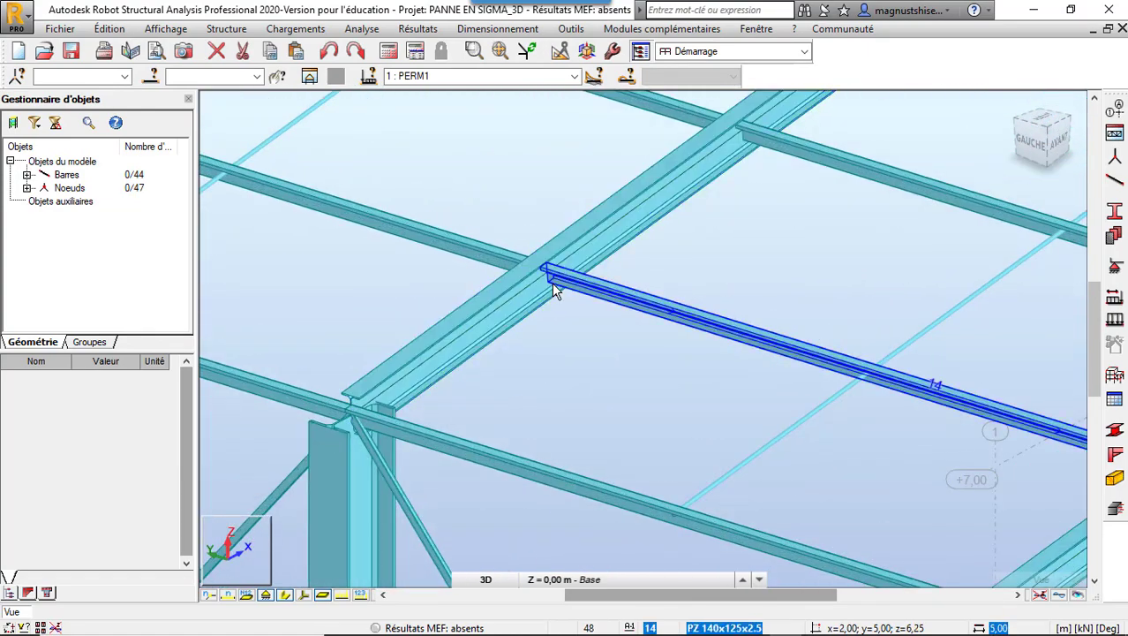
pyautogui.scroll(2, 554, 291)
pyautogui.scroll(-5, 563, 273)
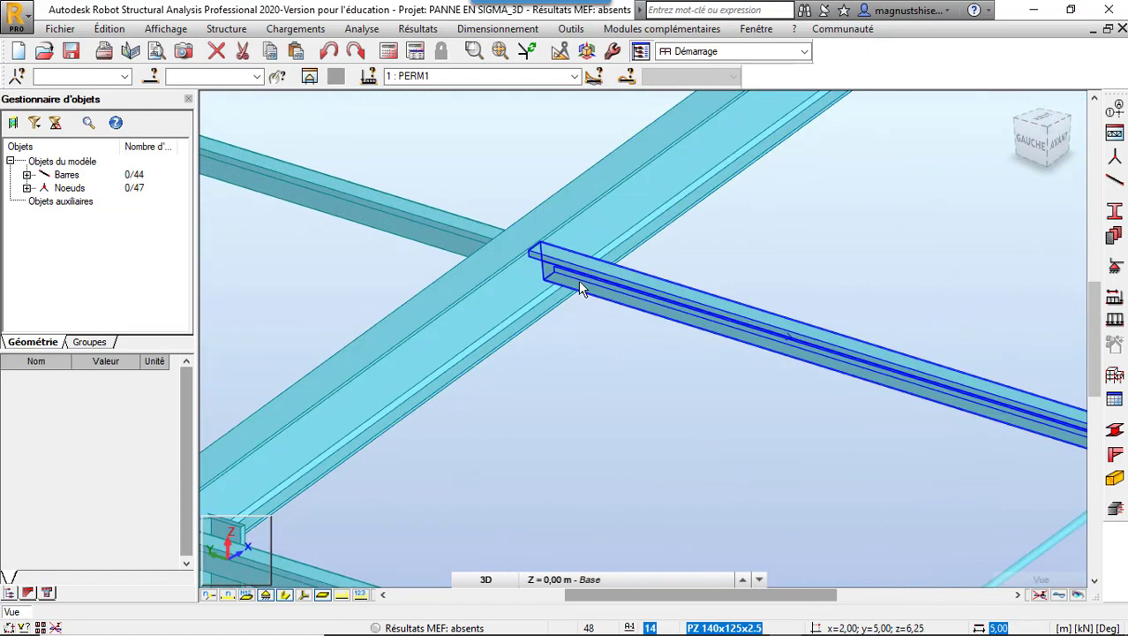
pyautogui.scroll(-3, 588, 324)
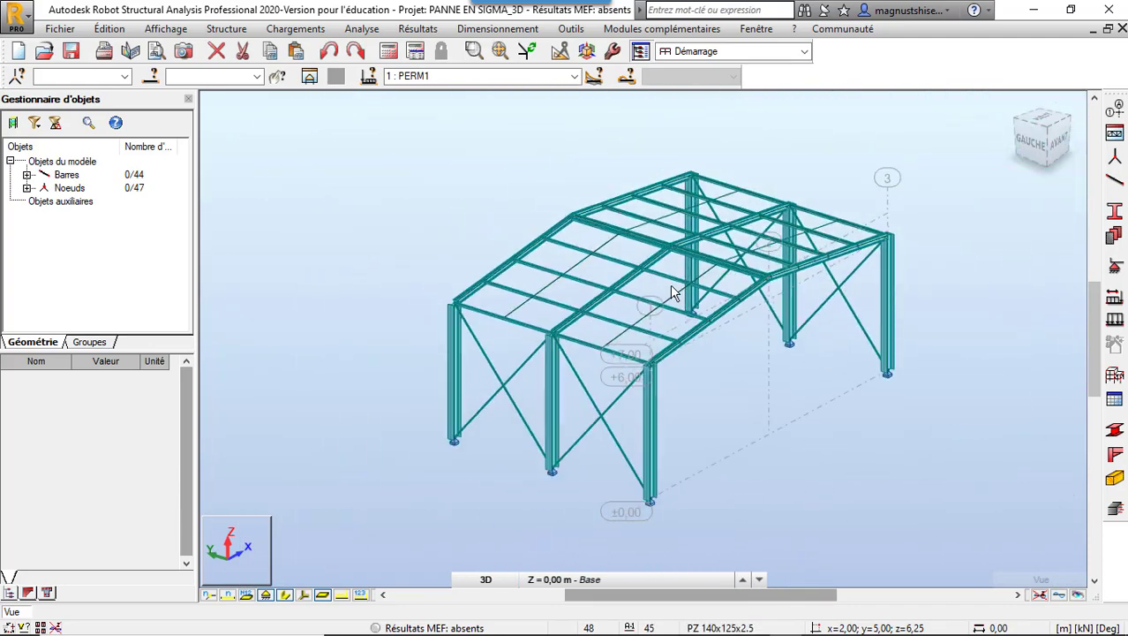
pyautogui.scroll(1, 687, 268)
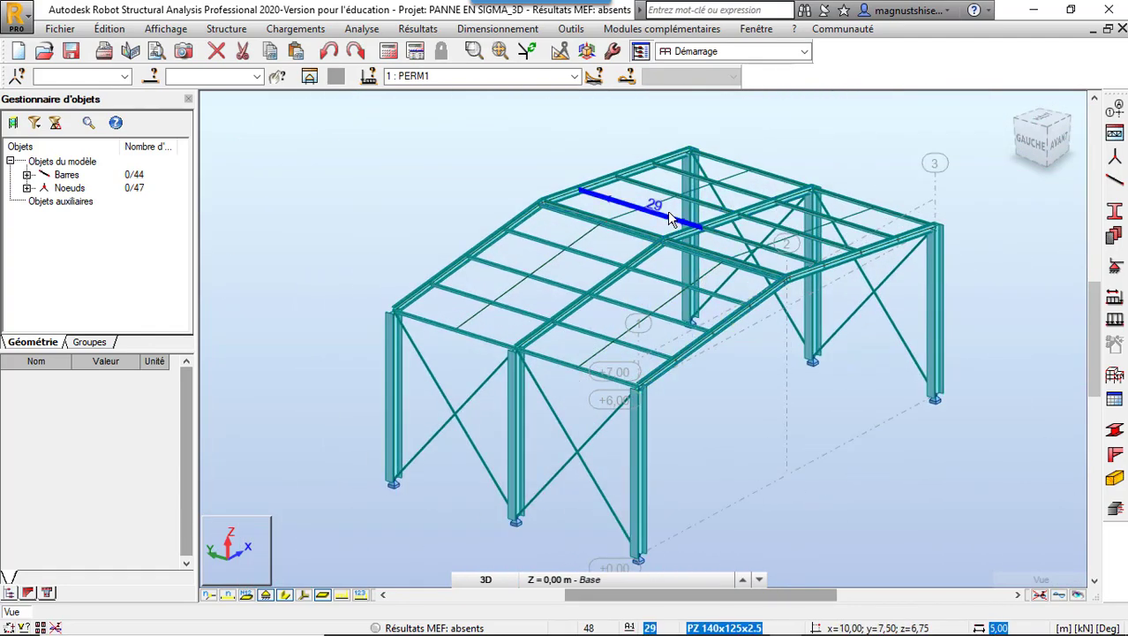
# Step: Review the list of defined load cases
pyautogui.click(574, 76)
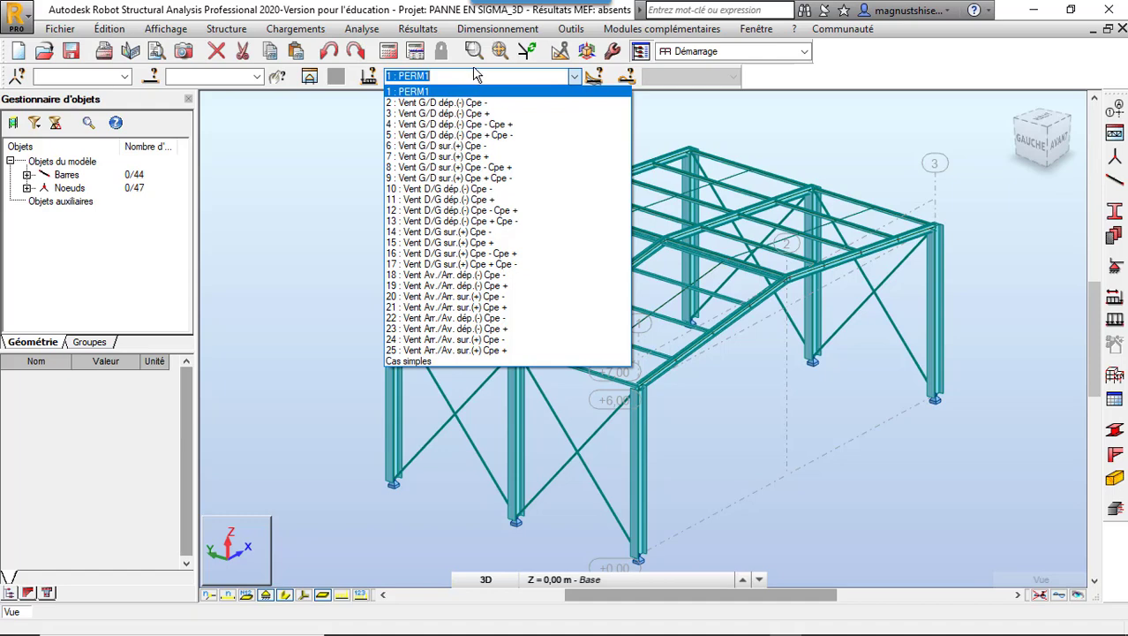
pyautogui.click(477, 76)
pyautogui.click(354, 160)
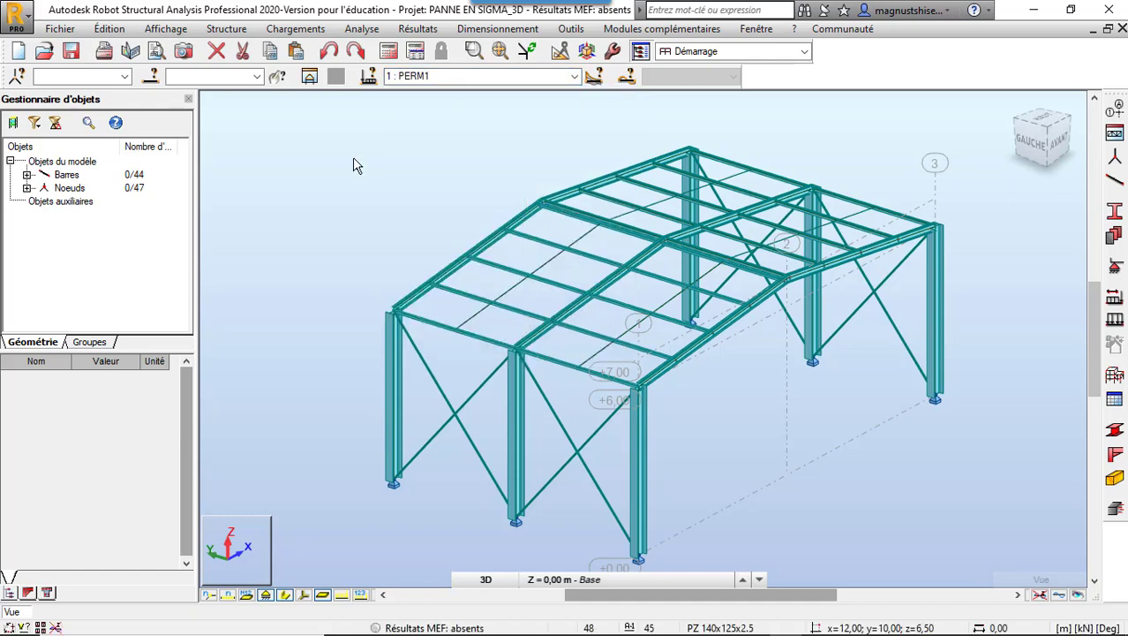
# Step: Generate complete automatic load combinations to the NF EN 1990/NA code, excluding the FEU combinations
pyautogui.click(304, 29)
pyautogui.click(367, 98)
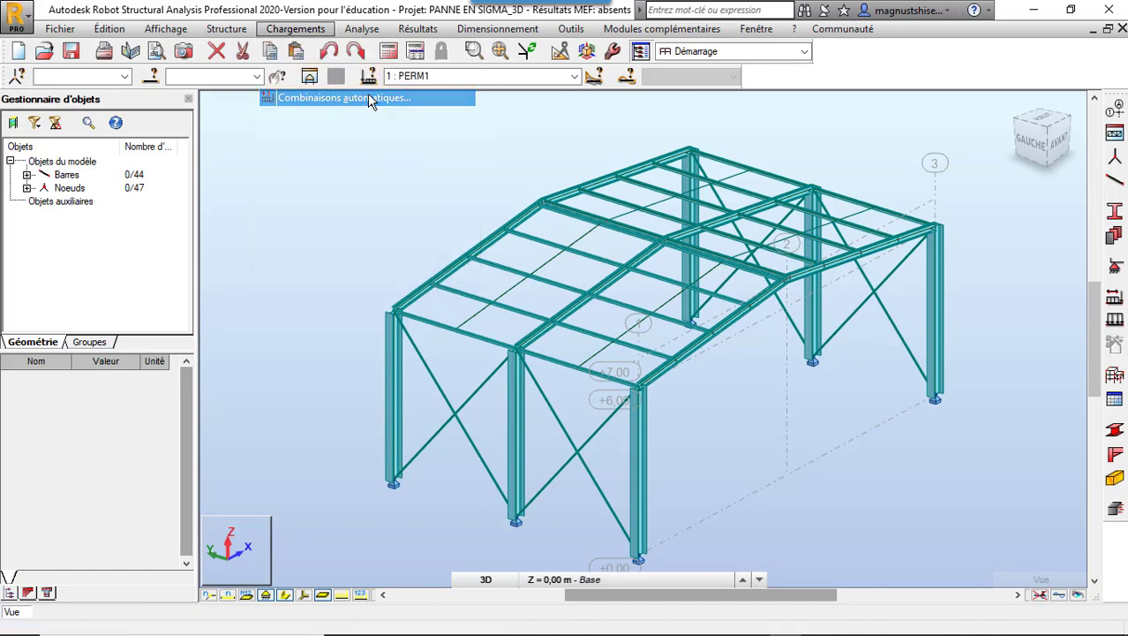
pyautogui.click(459, 270)
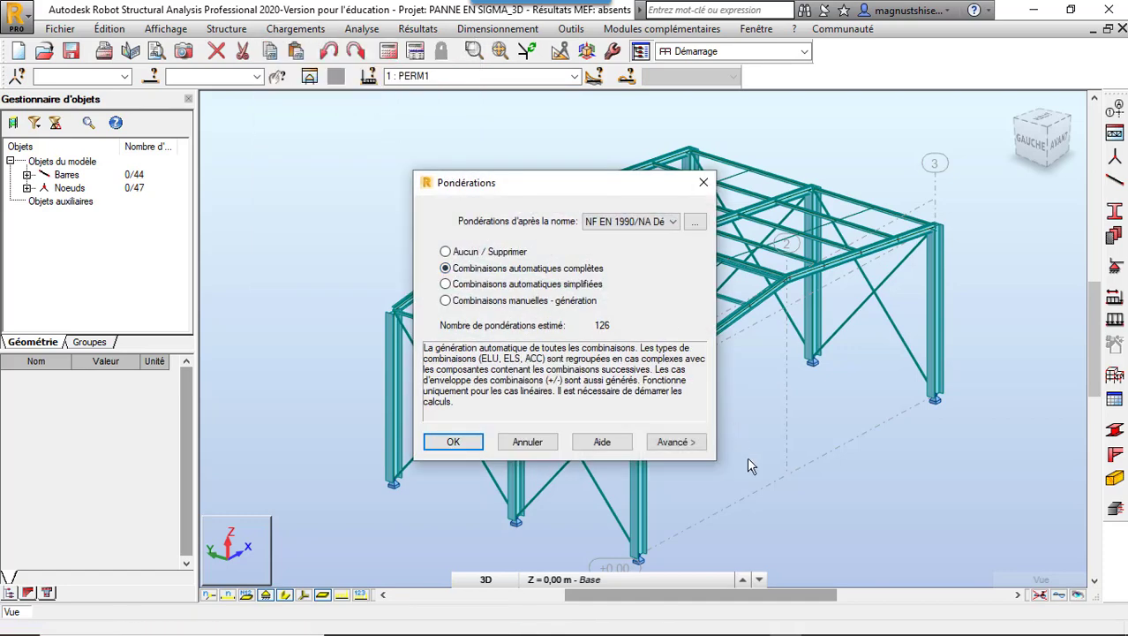
pyautogui.click(680, 443)
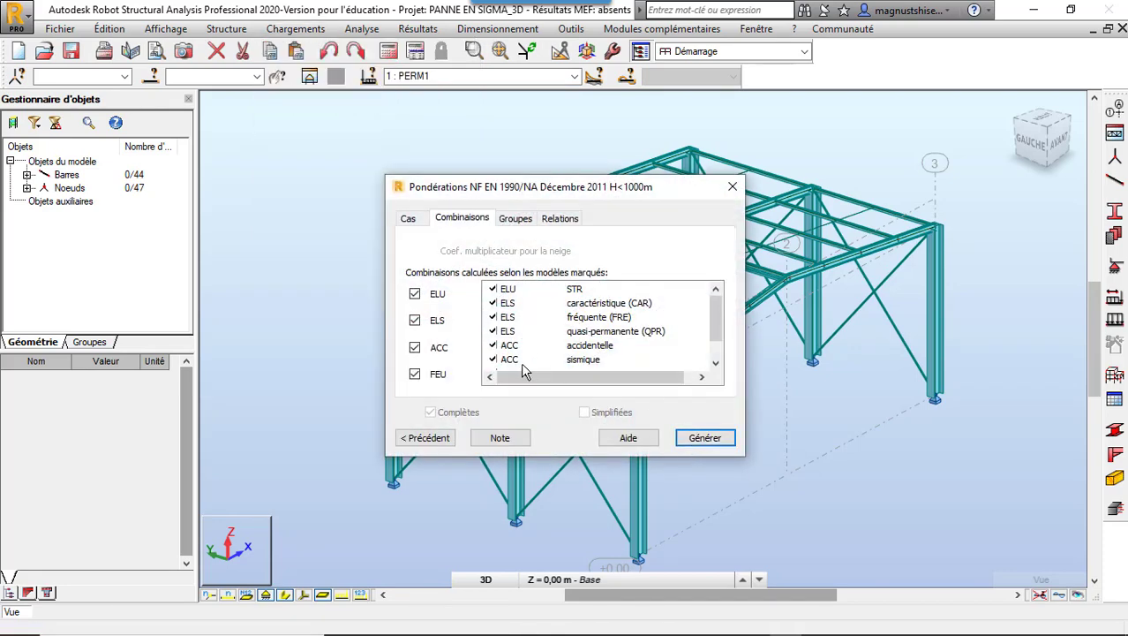
pyautogui.click(416, 374)
pyautogui.click(702, 437)
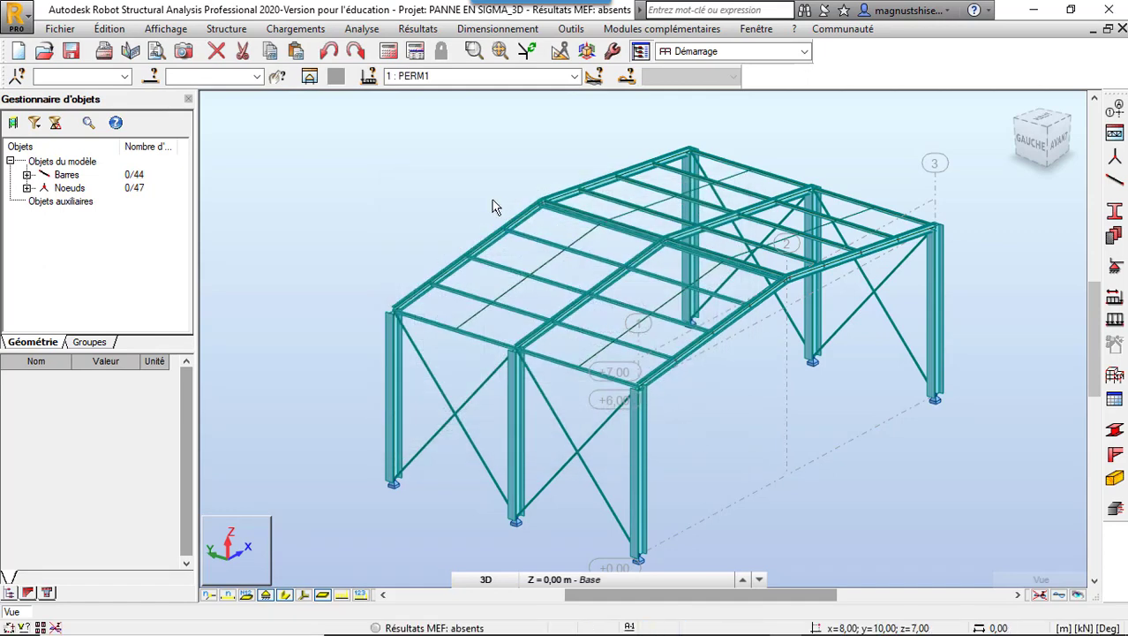
# Step: Calculate the structure and open the steel bar design
pyautogui.click(389, 52)
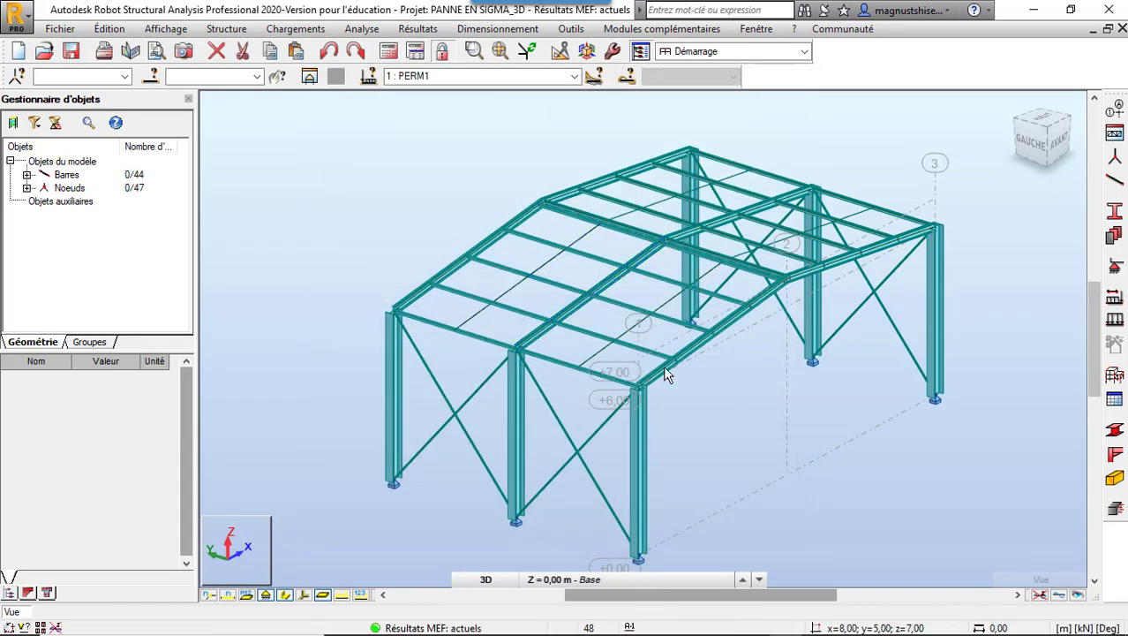
pyautogui.click(497, 29)
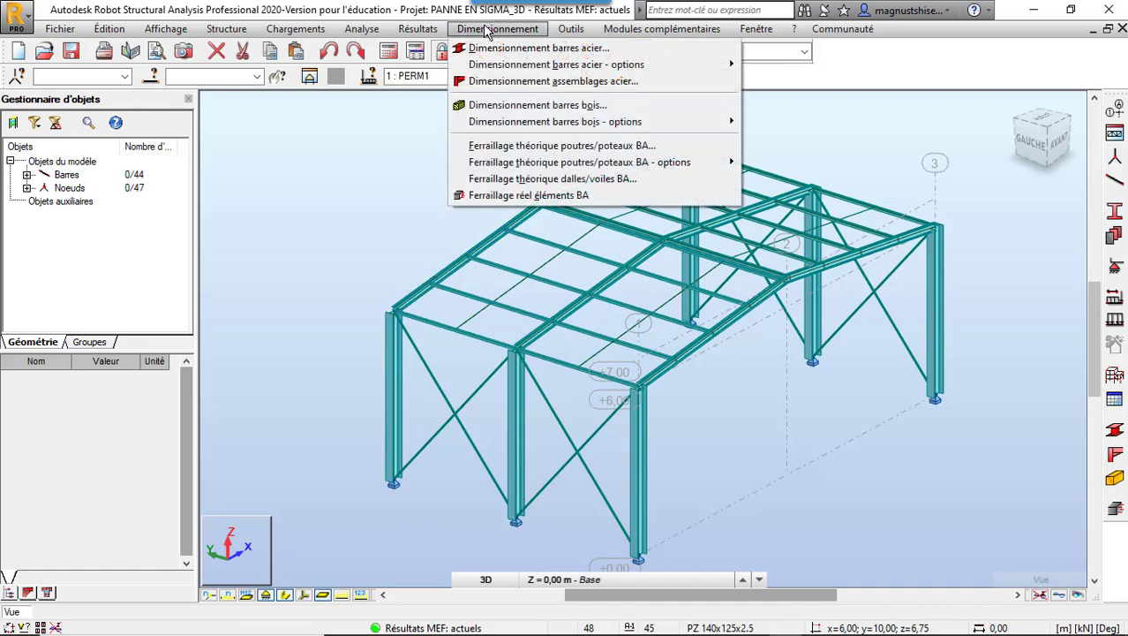
pyautogui.click(556, 50)
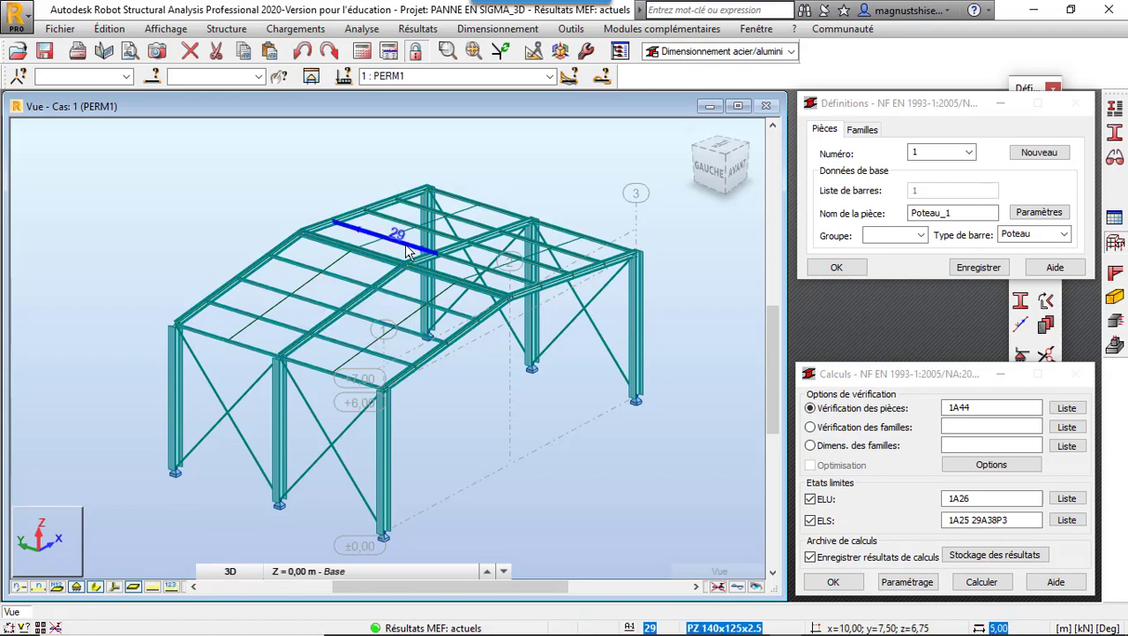
# Step: Examine the roof purlins, their spans between rafters and the round bars crossing them at mid-span
pyautogui.scroll(3, 329, 387)
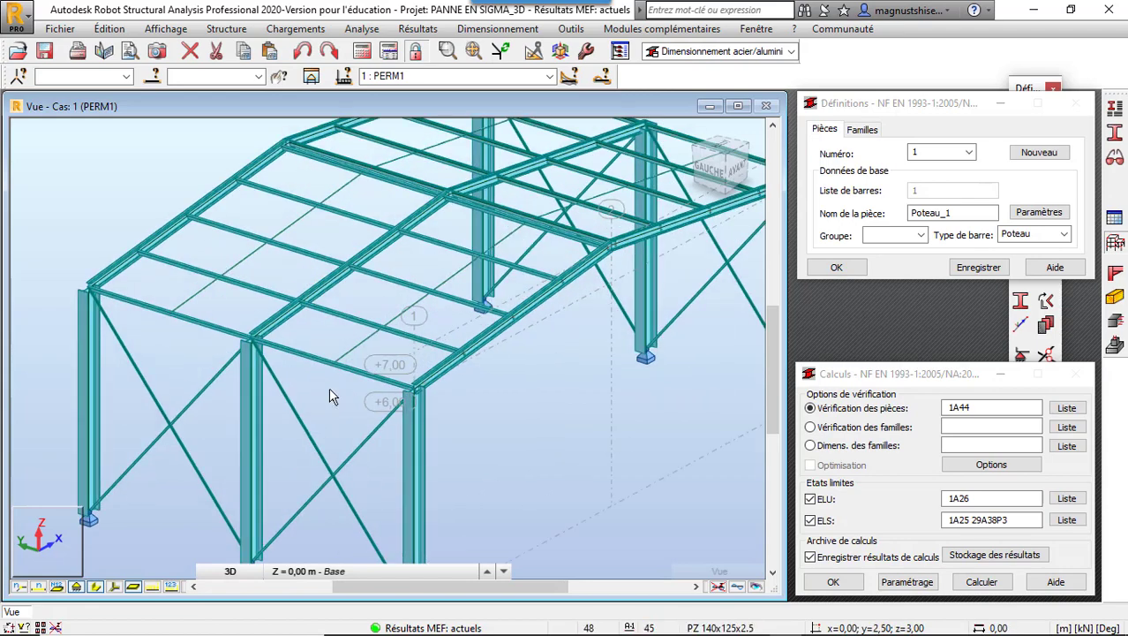
pyautogui.scroll(-4, 328, 386)
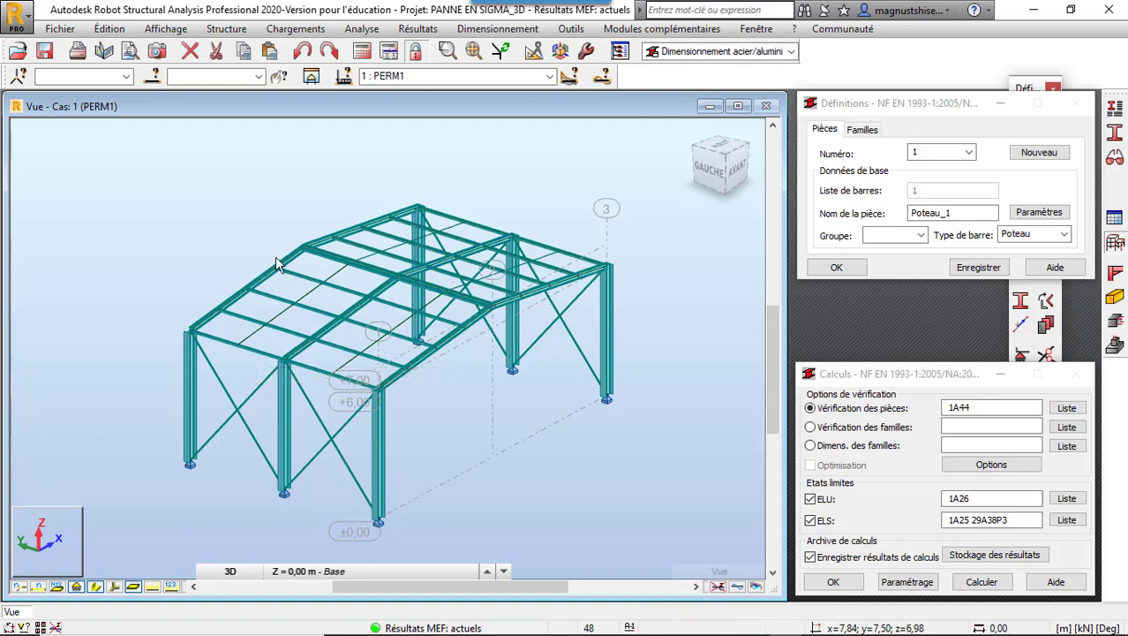
pyautogui.scroll(3, 225, 353)
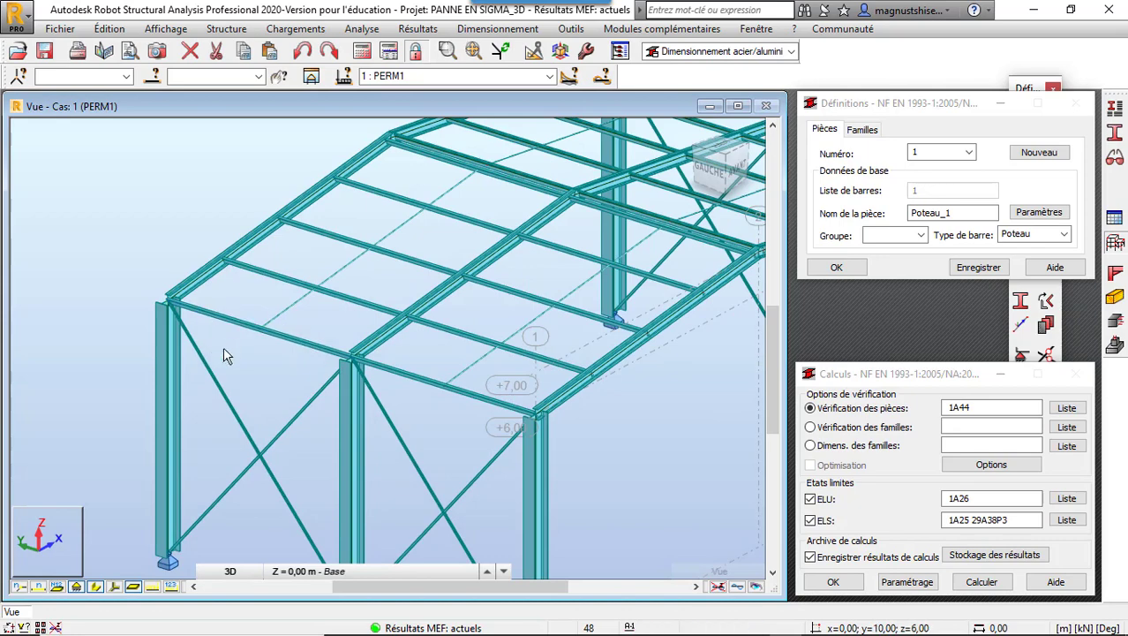
pyautogui.scroll(3, 224, 349)
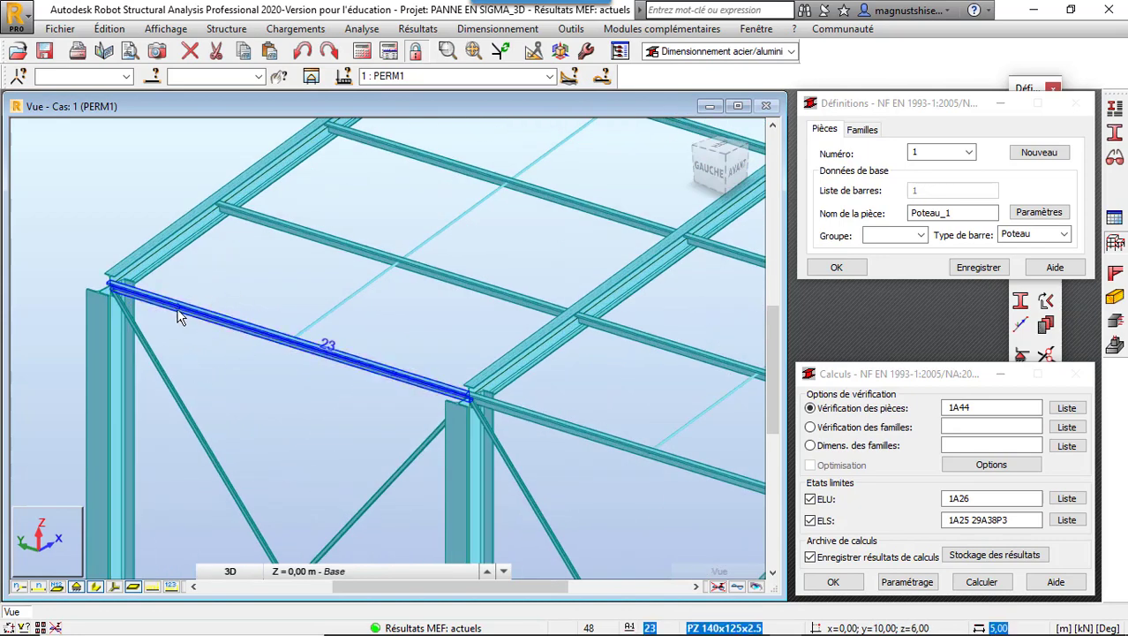
pyautogui.scroll(-3, 179, 318)
pyautogui.scroll(-3, 179, 318)
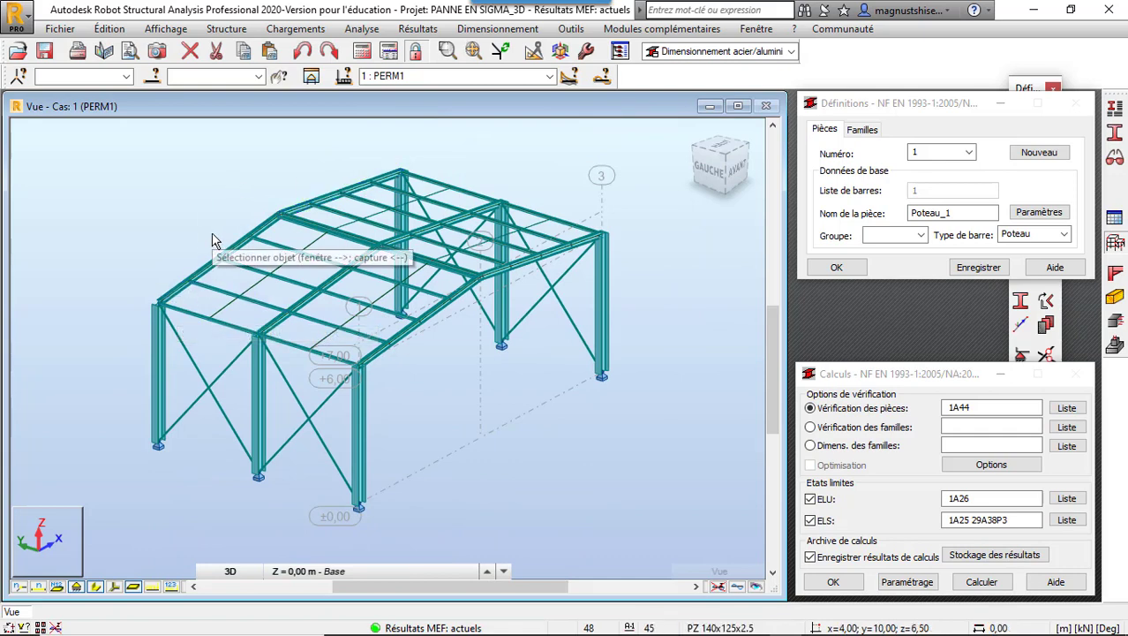
pyautogui.click(212, 294)
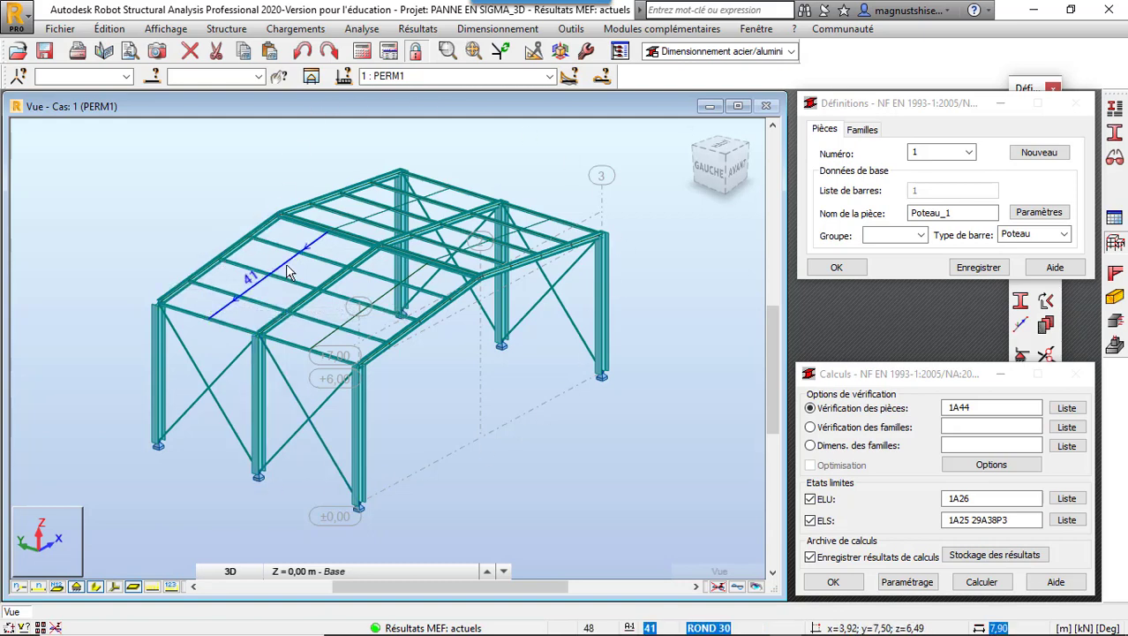
pyautogui.scroll(2, 161, 227)
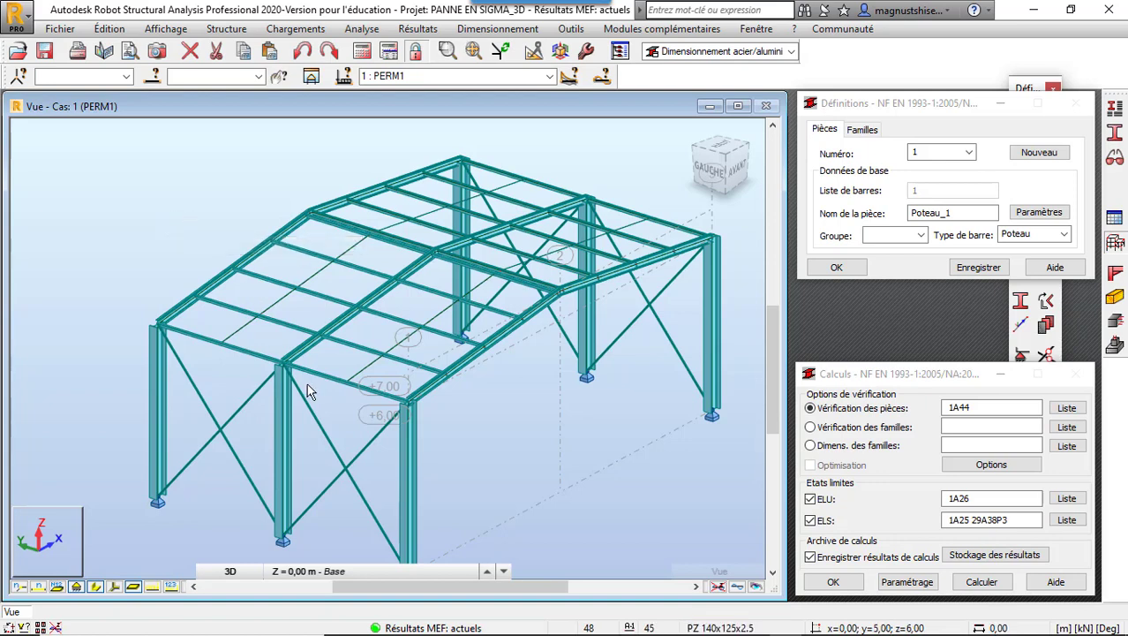
pyautogui.click(408, 218)
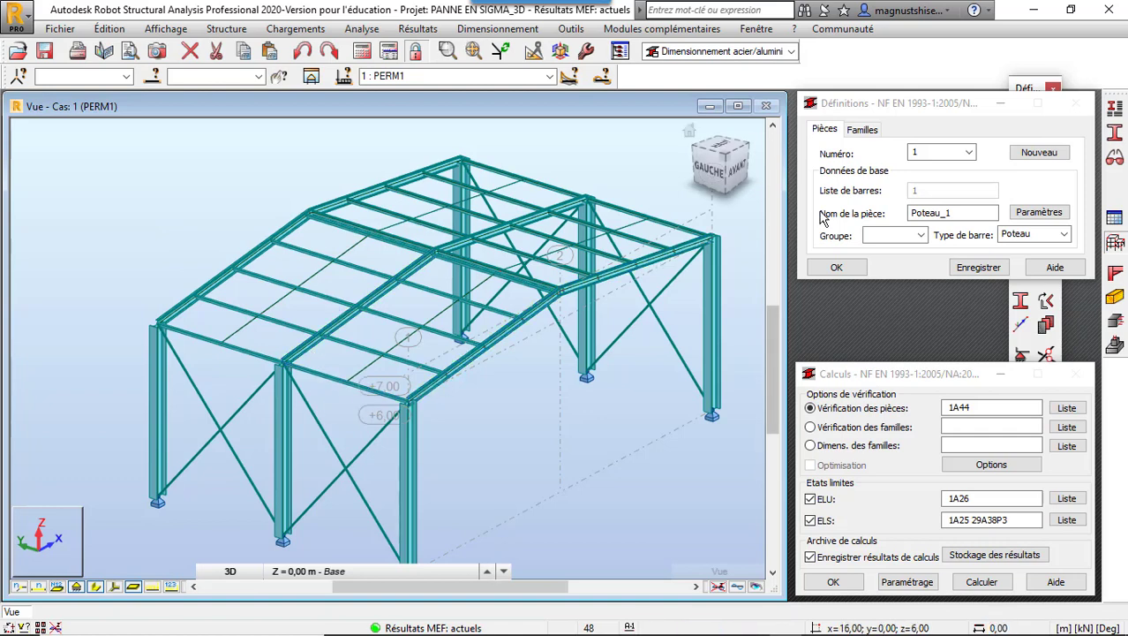
# Step: Open the PANNE bar type's parameters and accept its thin-walled section settings, with stiffening by the TR 50/260 profiled sheeting
pyautogui.click(1119, 110)
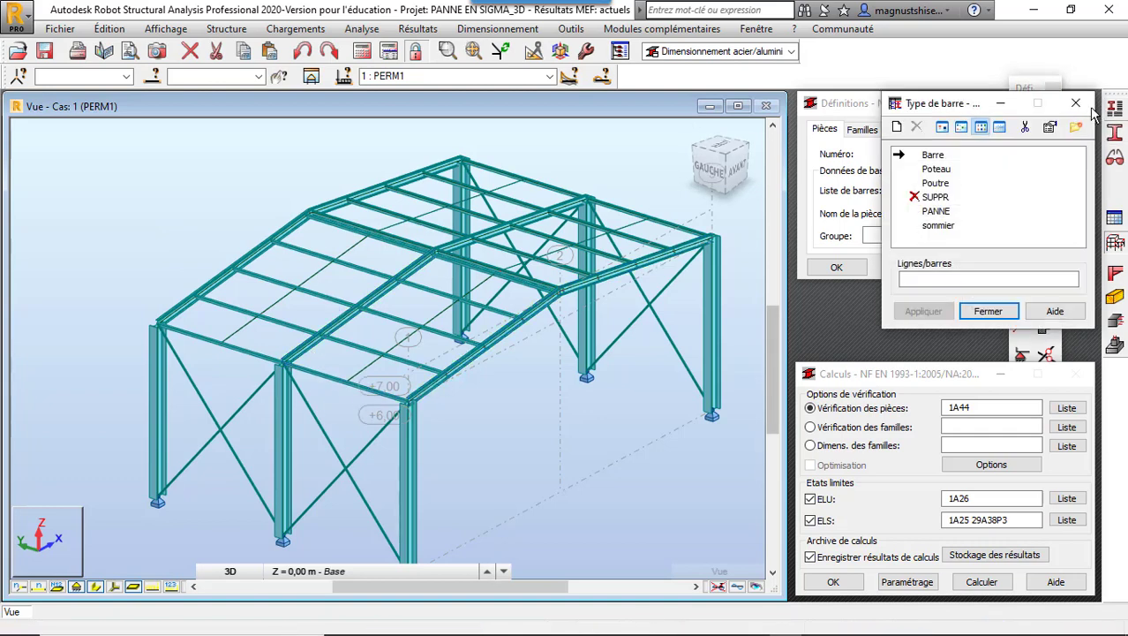
pyautogui.click(935, 212)
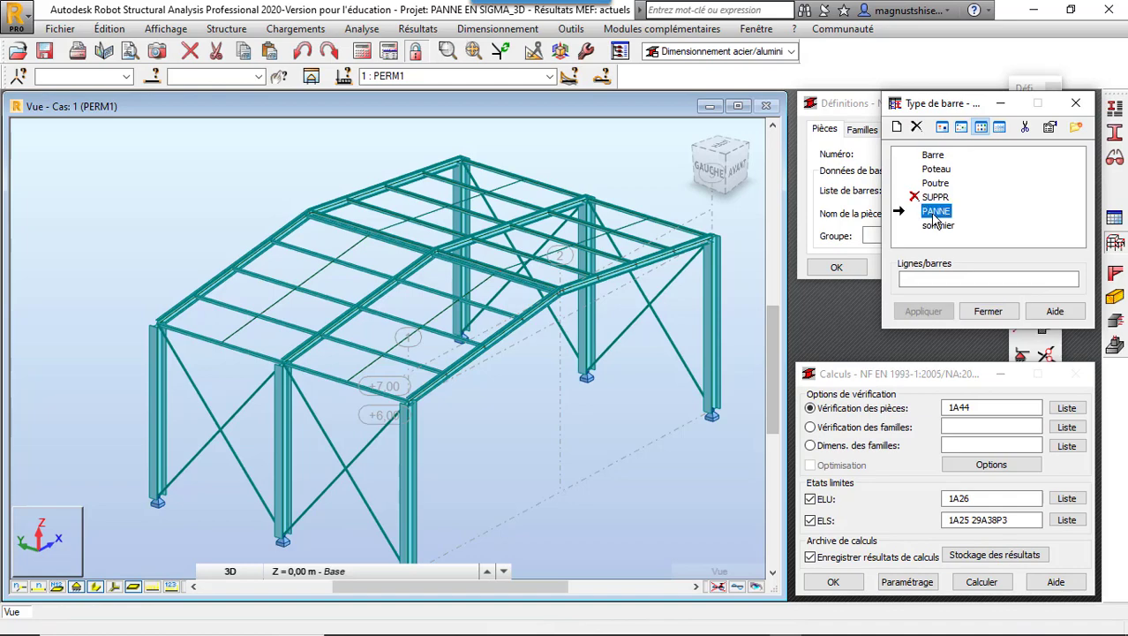
pyautogui.doubleClick(935, 213)
pyautogui.moveTo(836, 88); pyautogui.dragTo(689, 50)
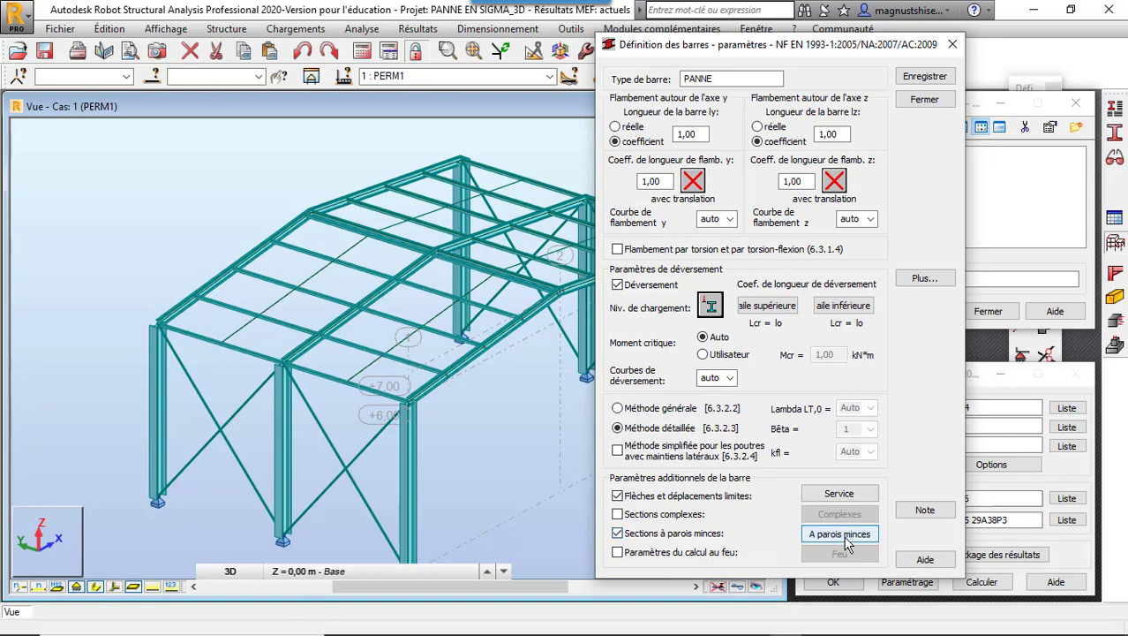
pyautogui.click(834, 533)
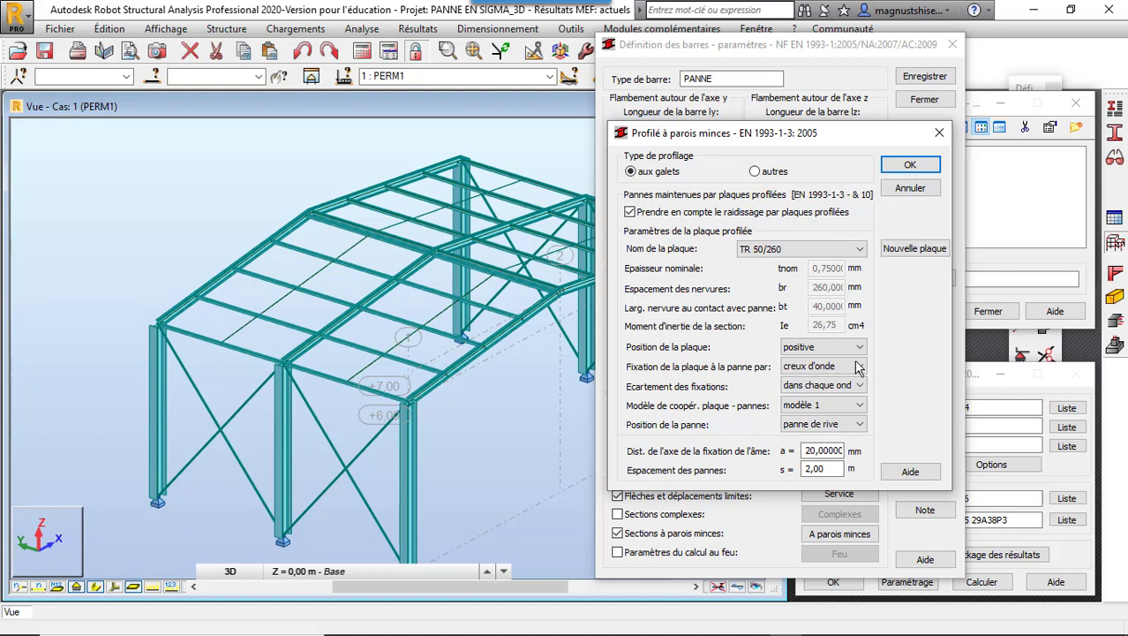
pyautogui.click(907, 164)
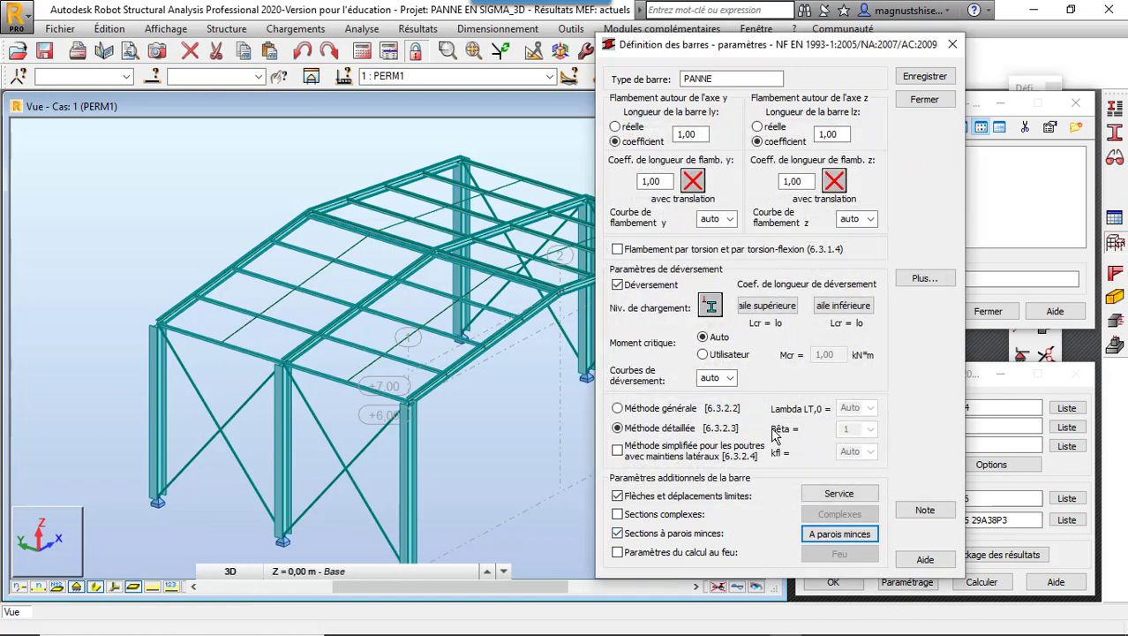
# Step: Check the eave purlins in the model, and save the PANNE bar type over its existing definition
pyautogui.scroll(5, 349, 373)
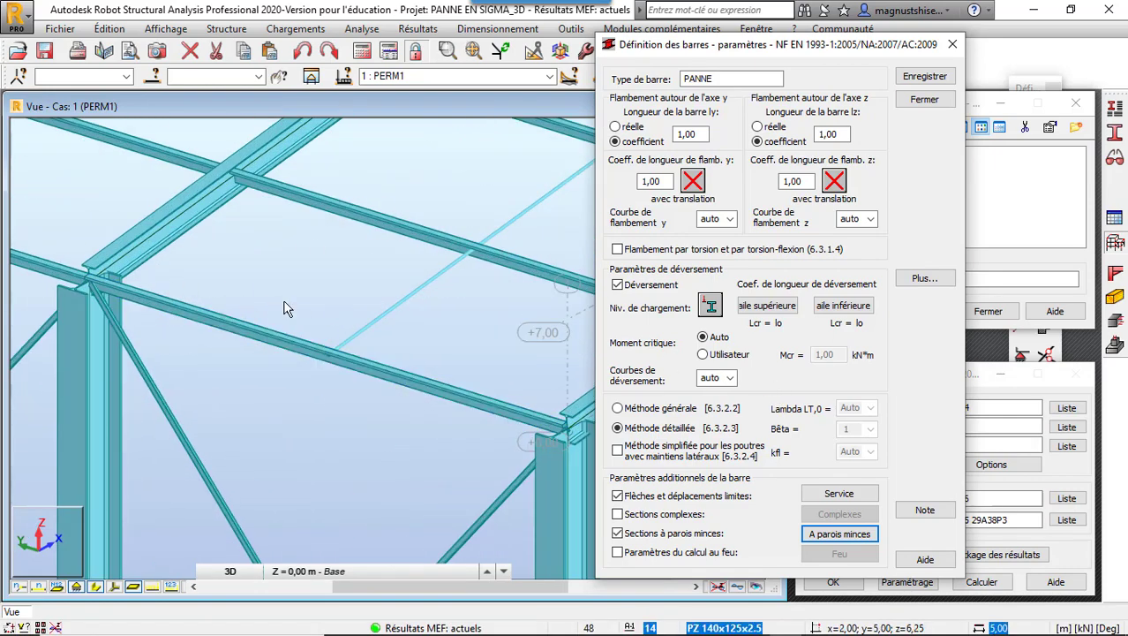
pyautogui.click(371, 365)
pyautogui.scroll(-2, 353, 367)
pyautogui.scroll(-5, 345, 363)
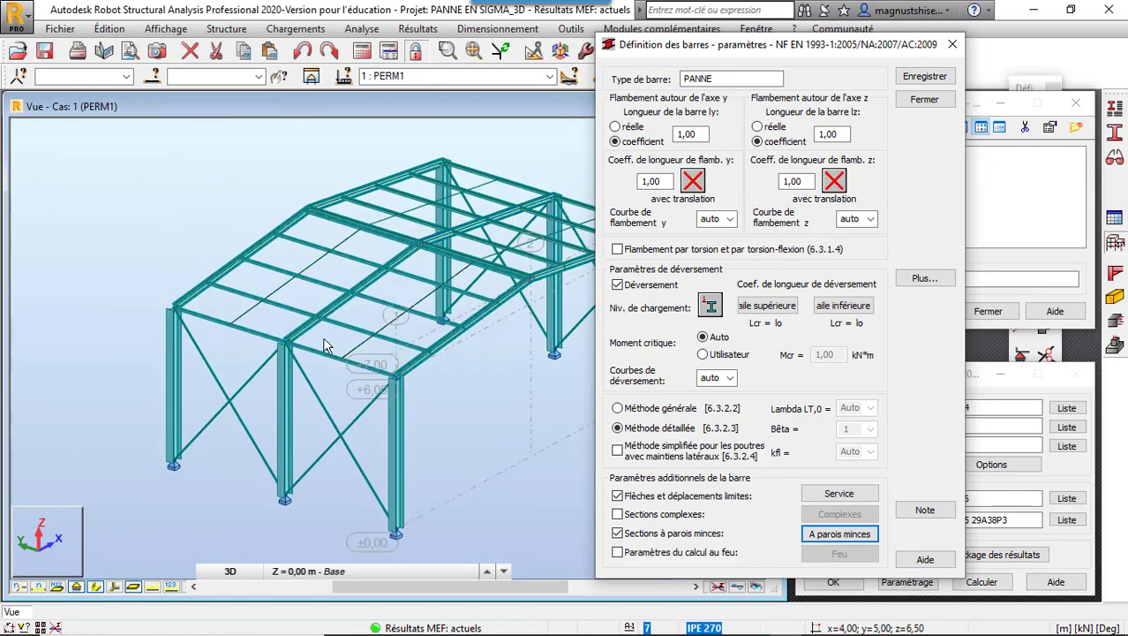
pyautogui.scroll(4, 360, 367)
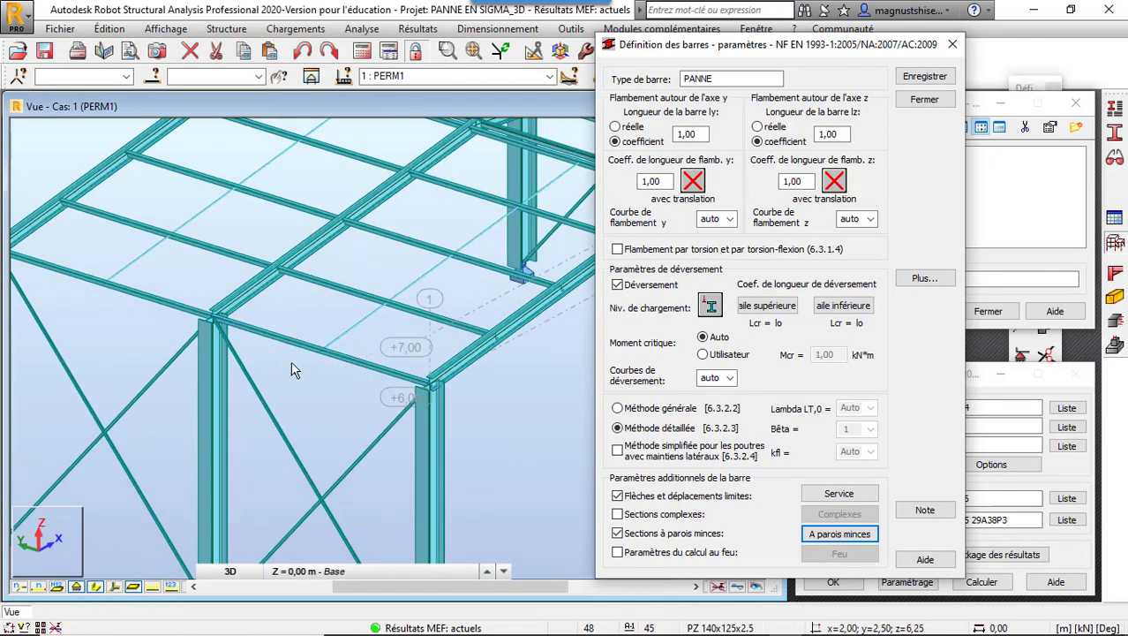
pyautogui.scroll(-3, 403, 378)
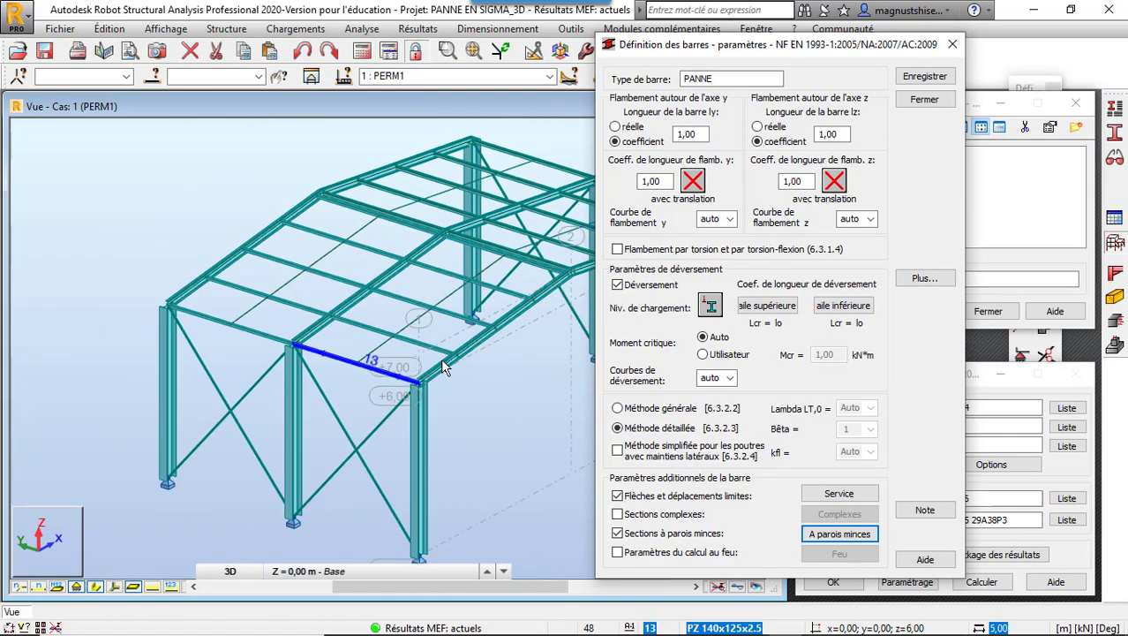
pyautogui.click(924, 76)
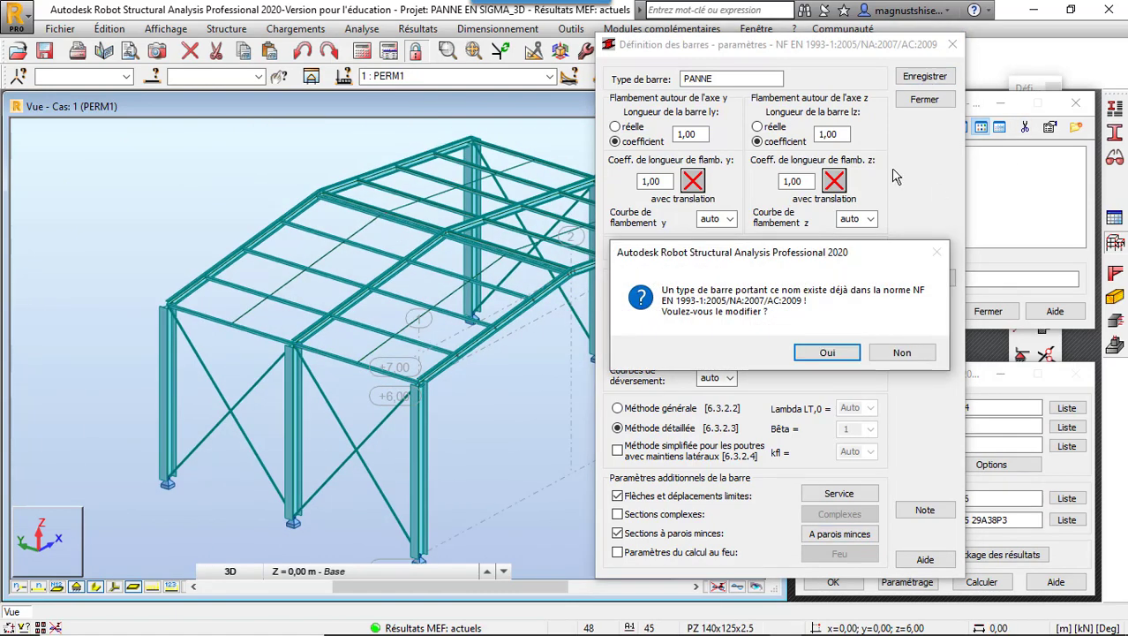
pyautogui.click(827, 352)
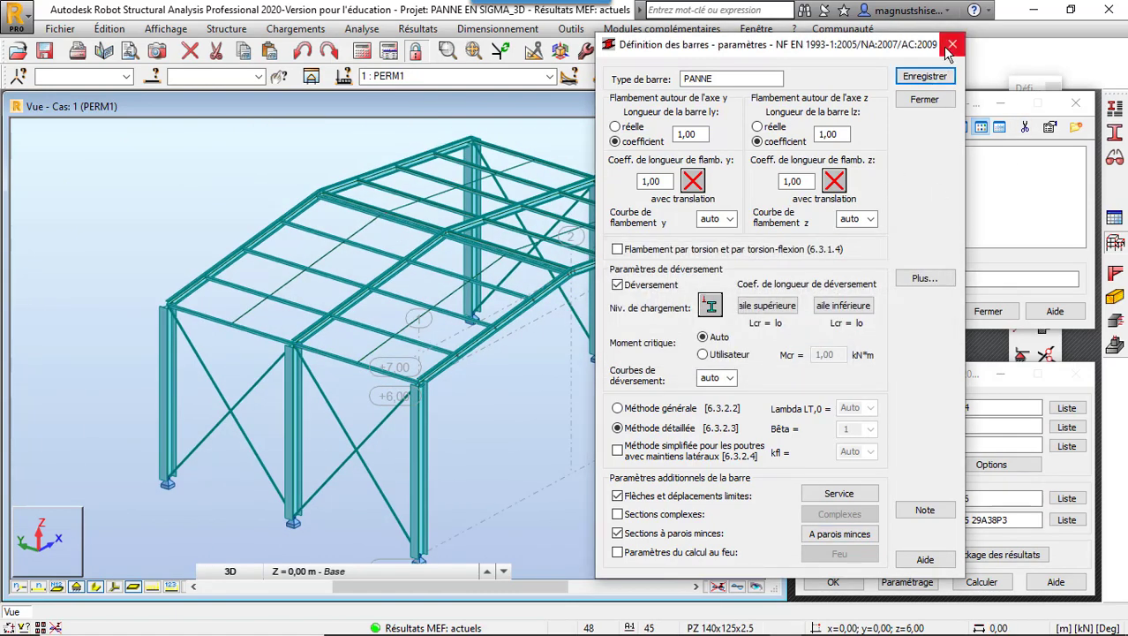
pyautogui.click(953, 45)
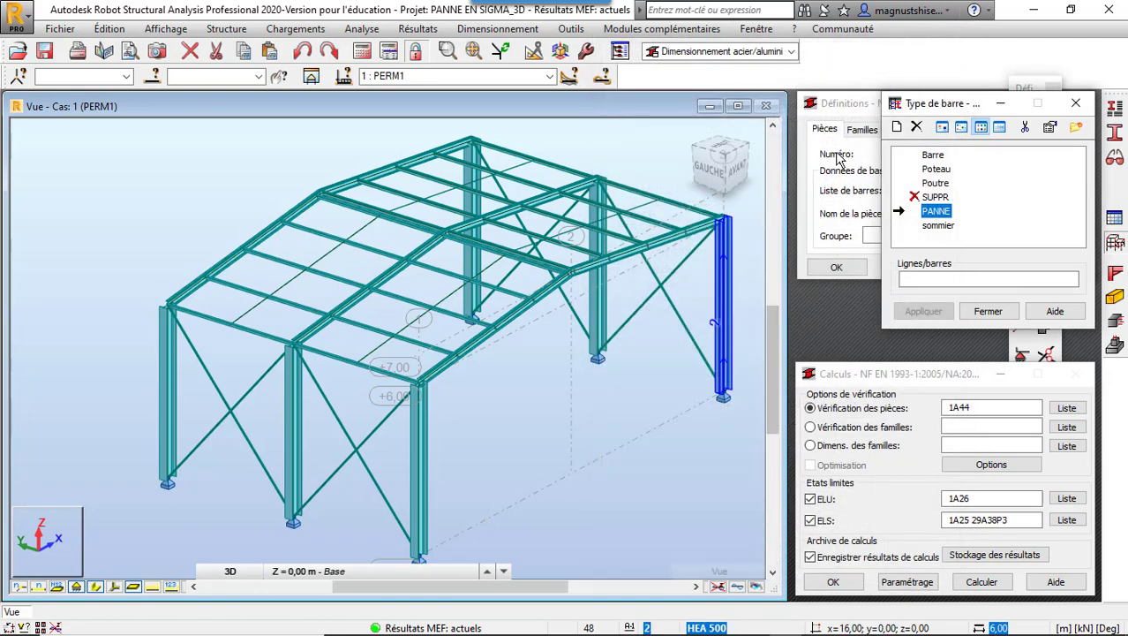
# Step: Assign the PANNE bar type to purlins 13A32, selecting all bars that share the eave purlin's section
pyautogui.click(1005, 281)
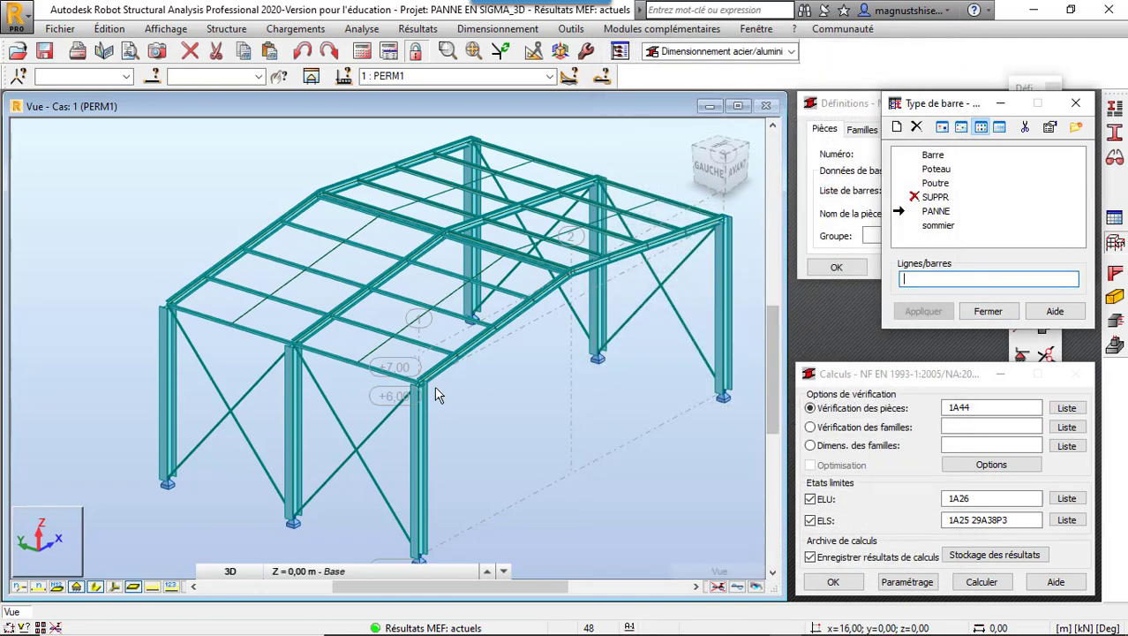
pyautogui.rightClick(394, 375)
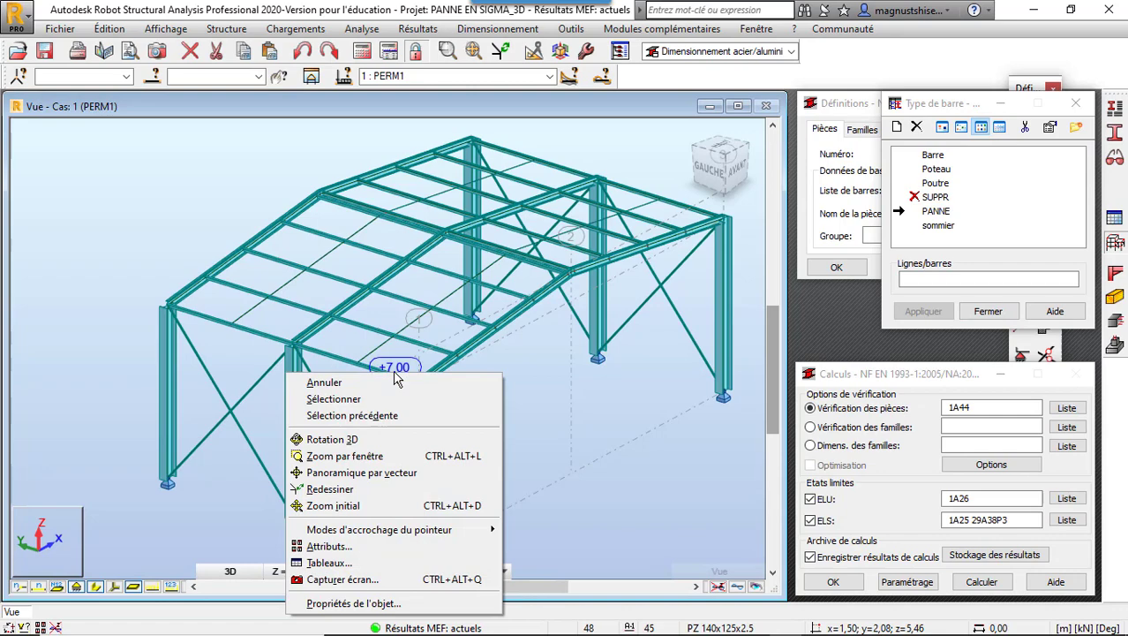
pyautogui.click(344, 367)
pyautogui.rightClick(346, 362)
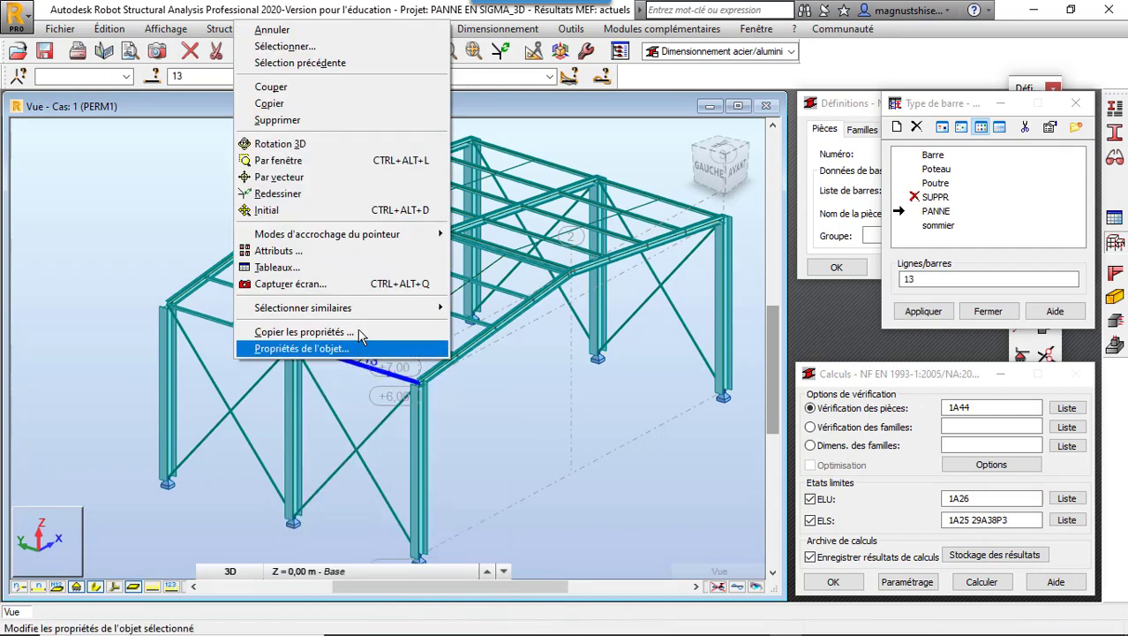
pyautogui.moveTo(377, 315)
pyautogui.click(499, 323)
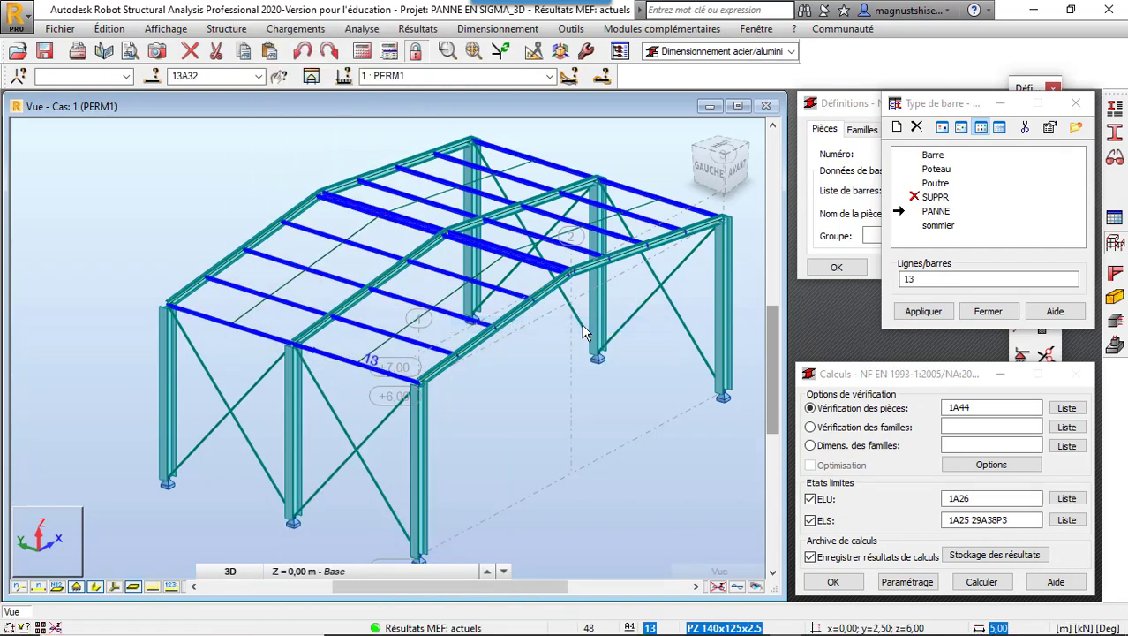
pyautogui.click(1072, 283)
pyautogui.click(924, 312)
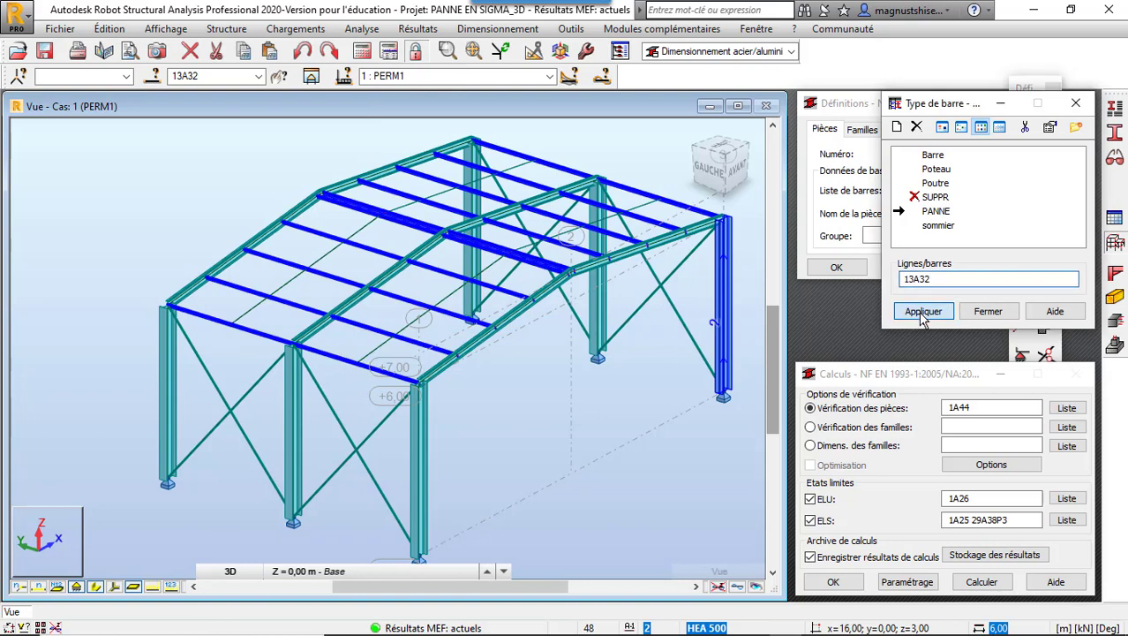
pyautogui.click(972, 312)
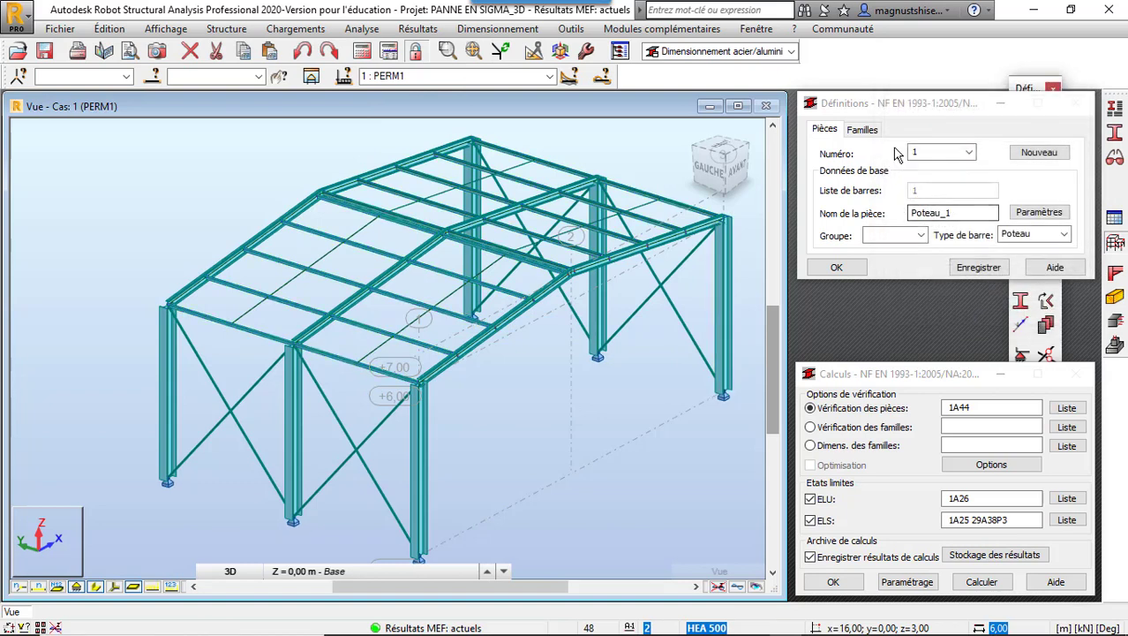
# Step: Start a new design family 1 and set its member list to all purlins of the same section, 13A32
pyautogui.click(862, 129)
pyautogui.click(1035, 153)
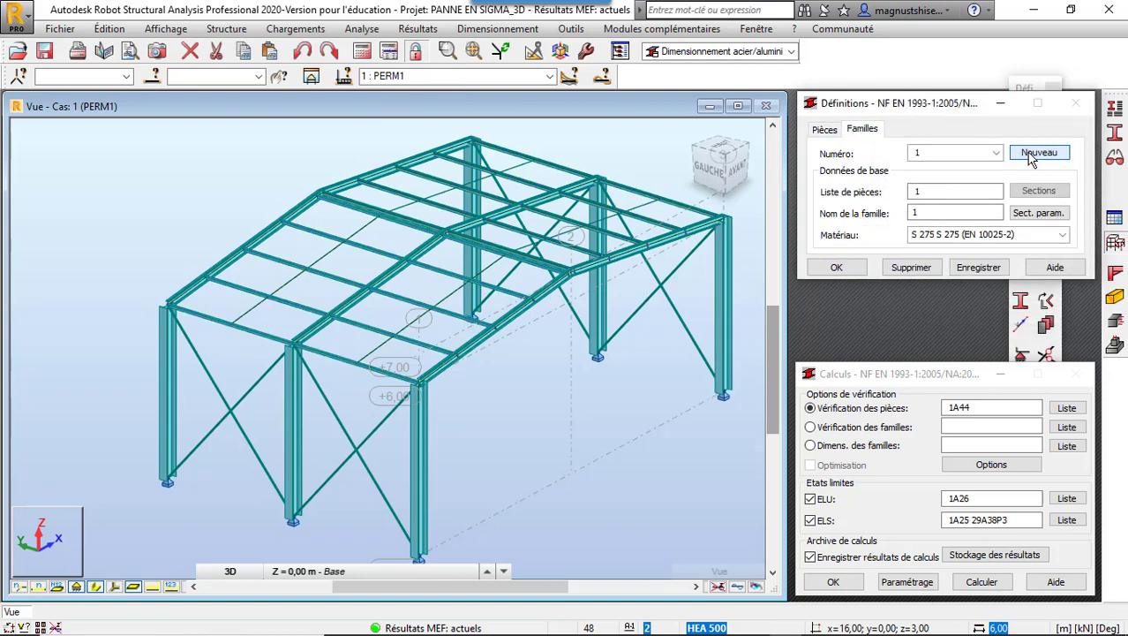
pyautogui.click(955, 194)
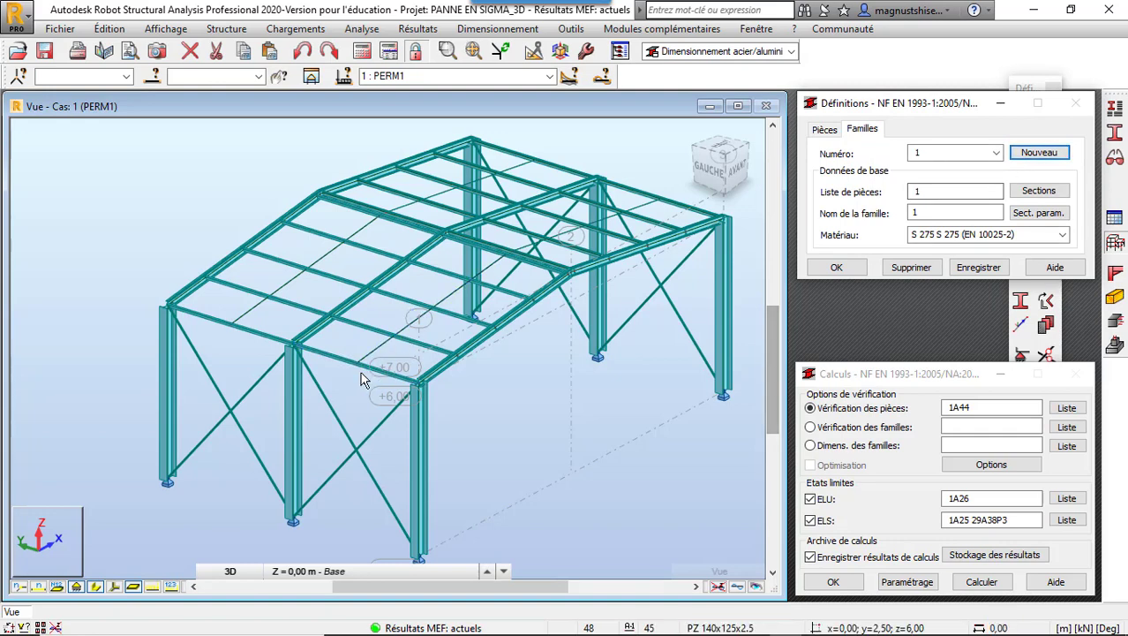
pyautogui.moveTo(975, 193); pyautogui.dragTo(738, 214)
pyautogui.press('BackSpace')
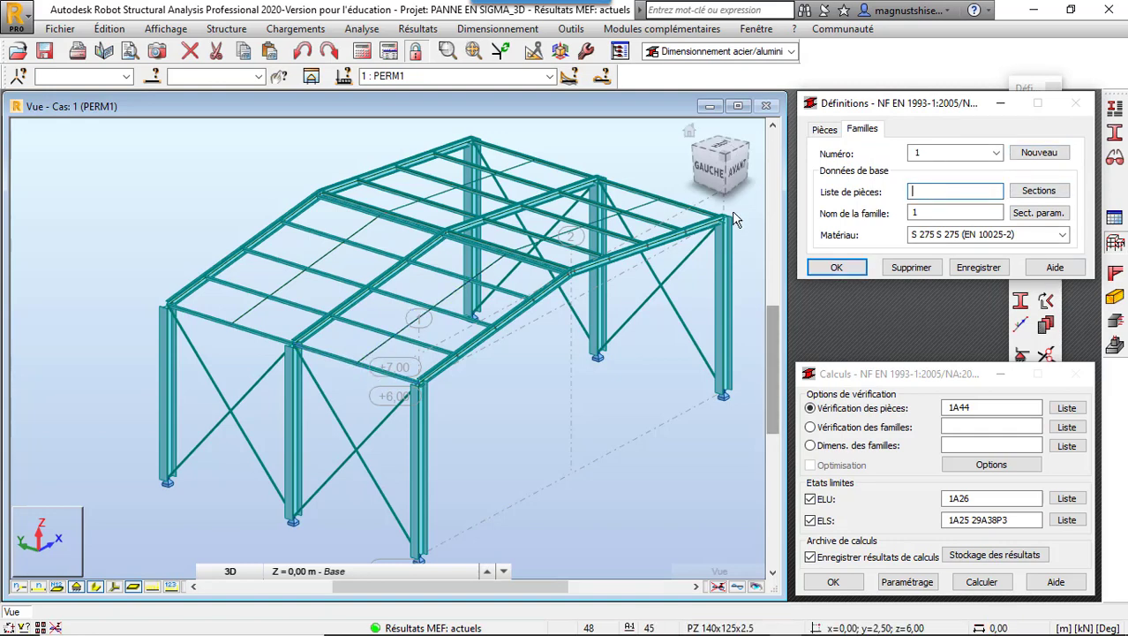
pyautogui.rightClick(404, 382)
pyautogui.moveTo(404, 335)
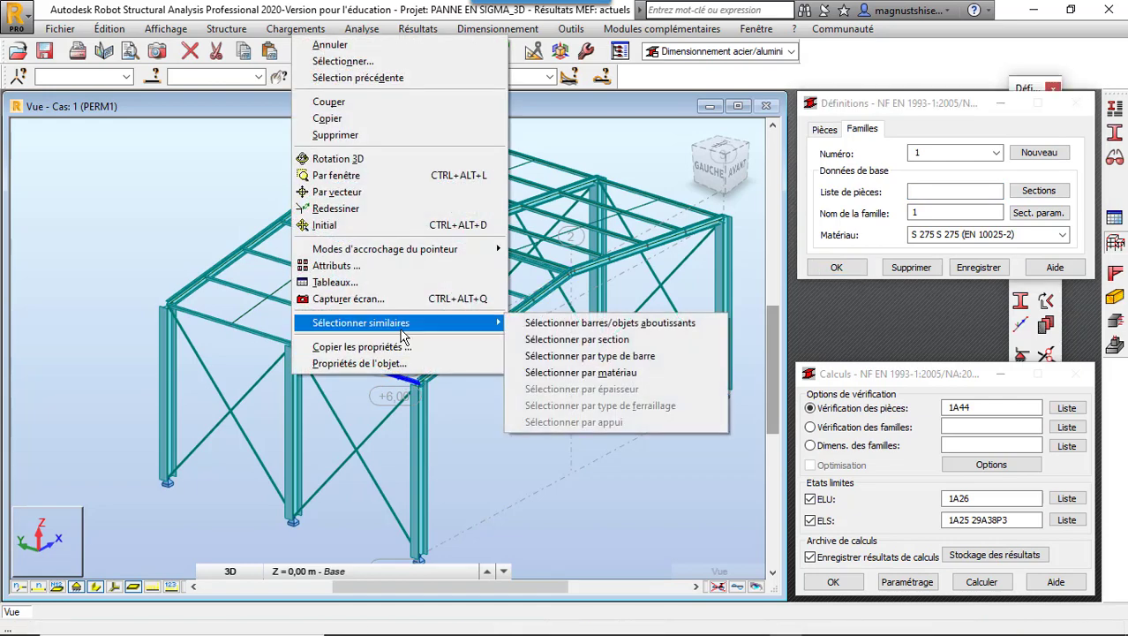
pyautogui.click(603, 338)
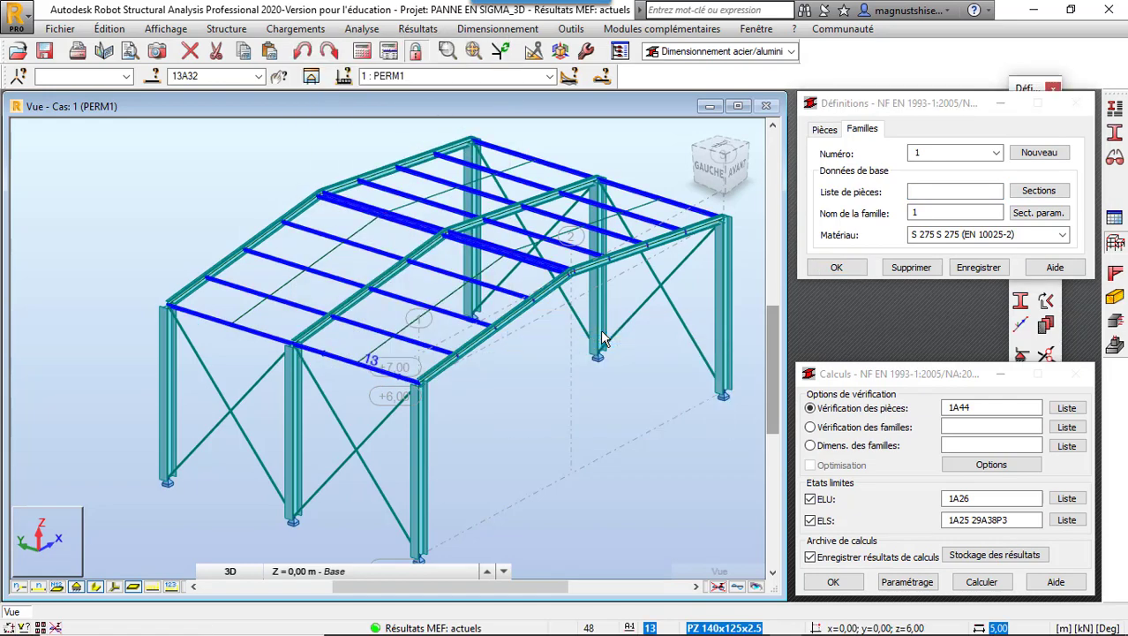
pyautogui.click(961, 193)
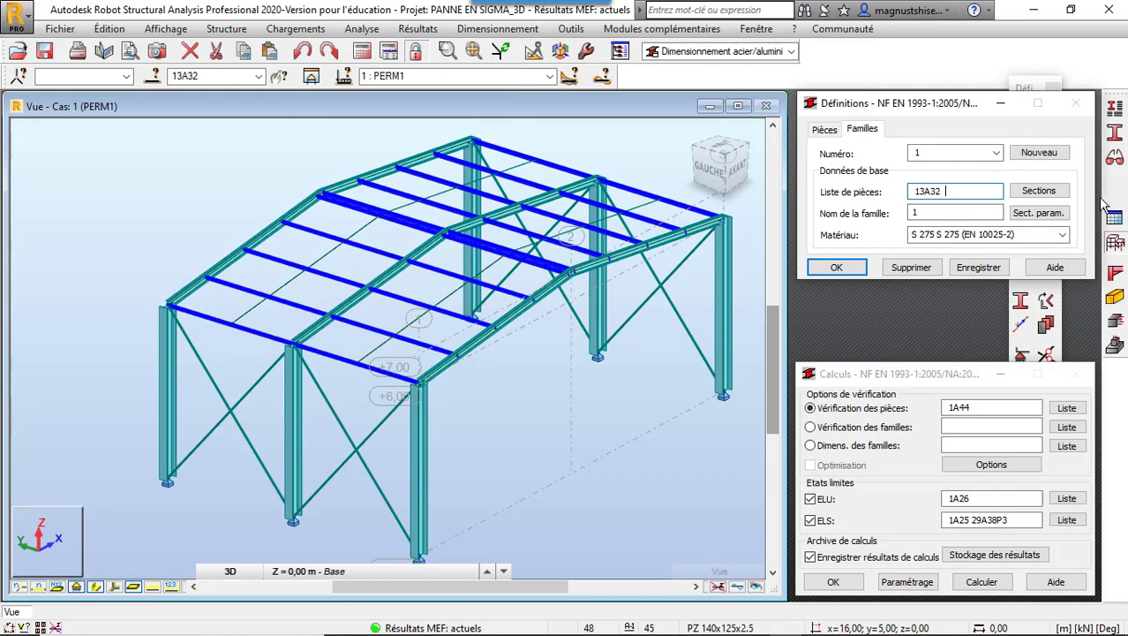
# Step: Choose the PZ, PZA, PZB and PZC profile families from the Utilisateur database as the family's candidate sections
pyautogui.click(1039, 190)
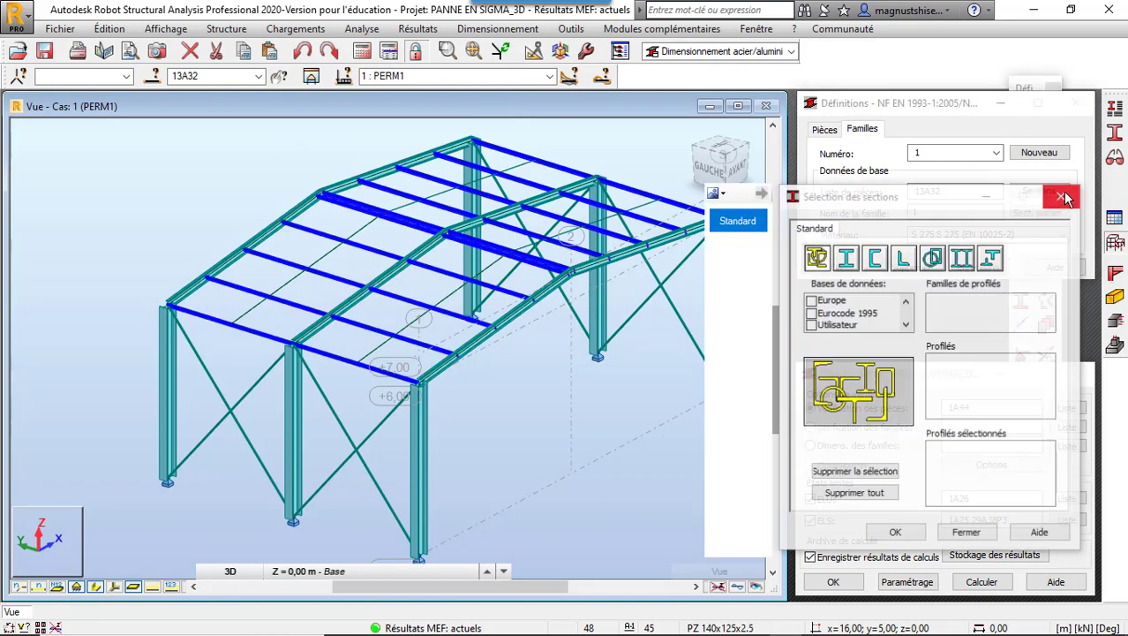
pyautogui.click(811, 323)
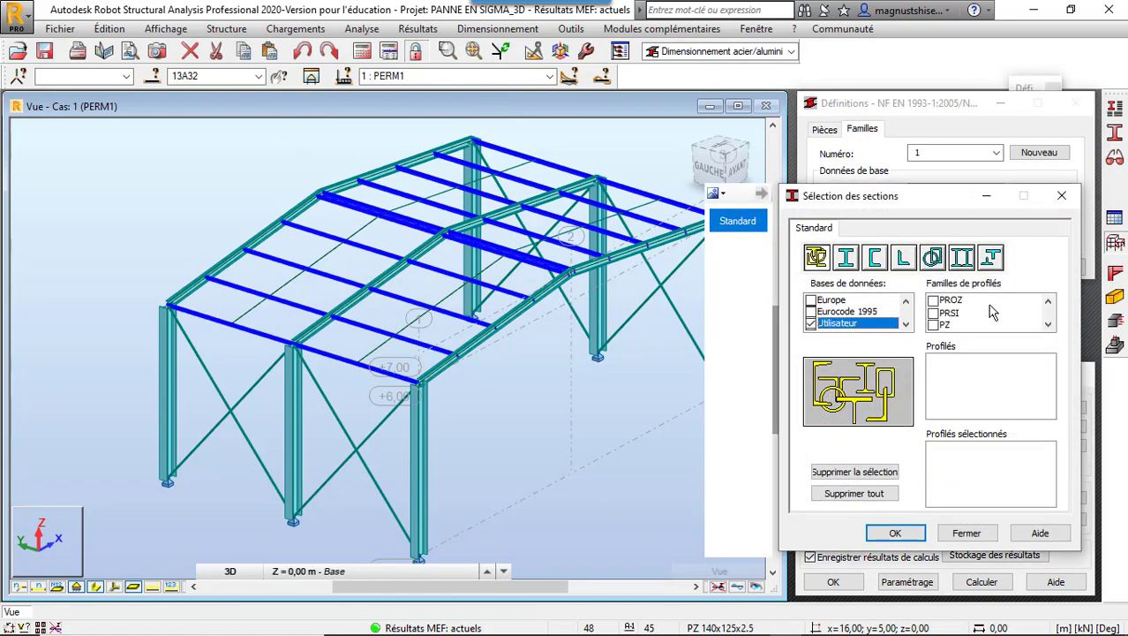
pyautogui.click(934, 325)
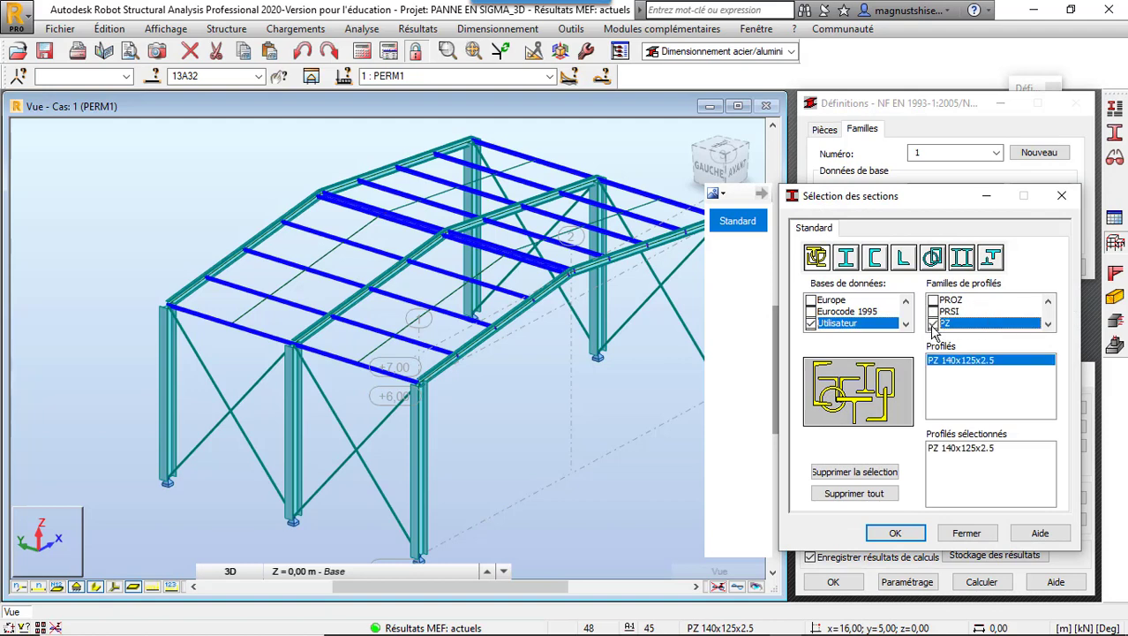
pyautogui.click(1046, 329)
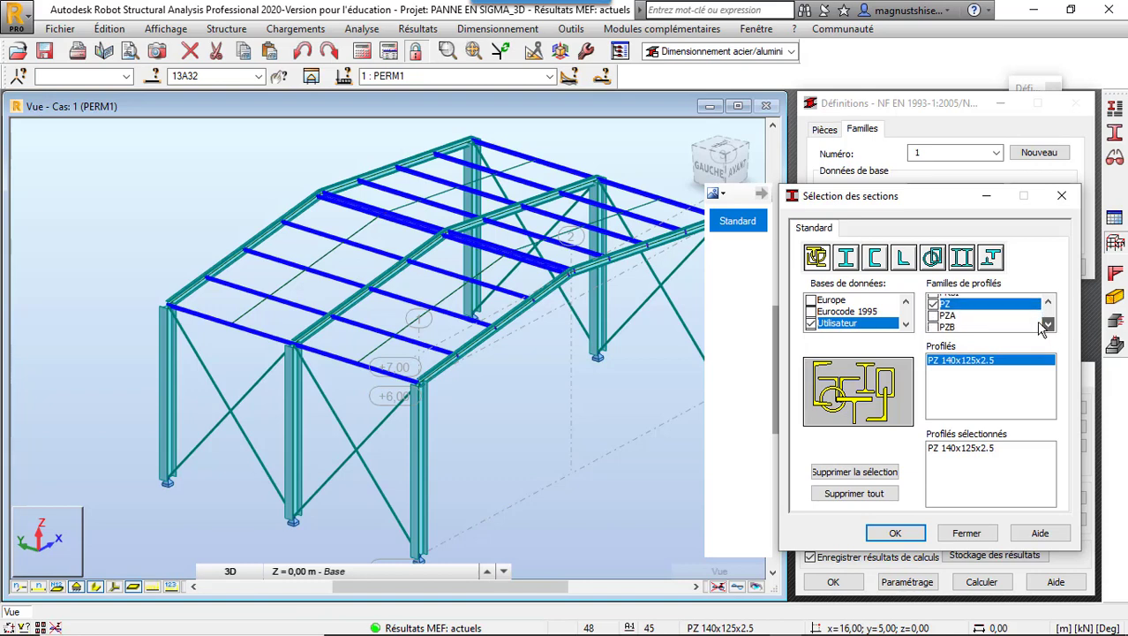
pyautogui.click(933, 312)
pyautogui.click(934, 323)
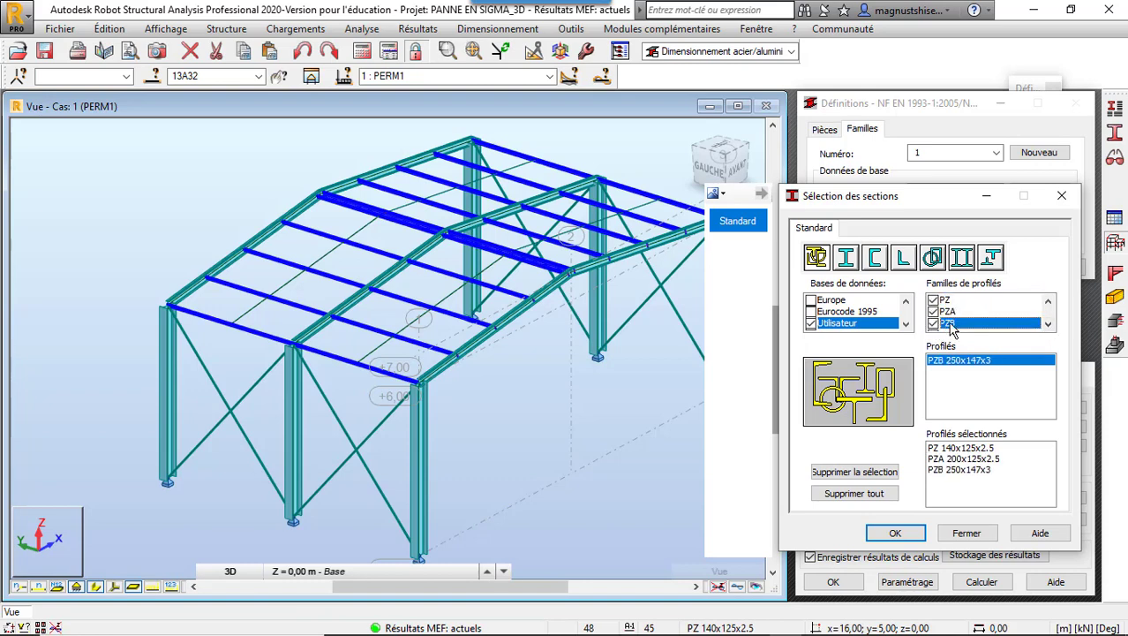
pyautogui.scroll(-1, 942, 325)
pyautogui.click(936, 311)
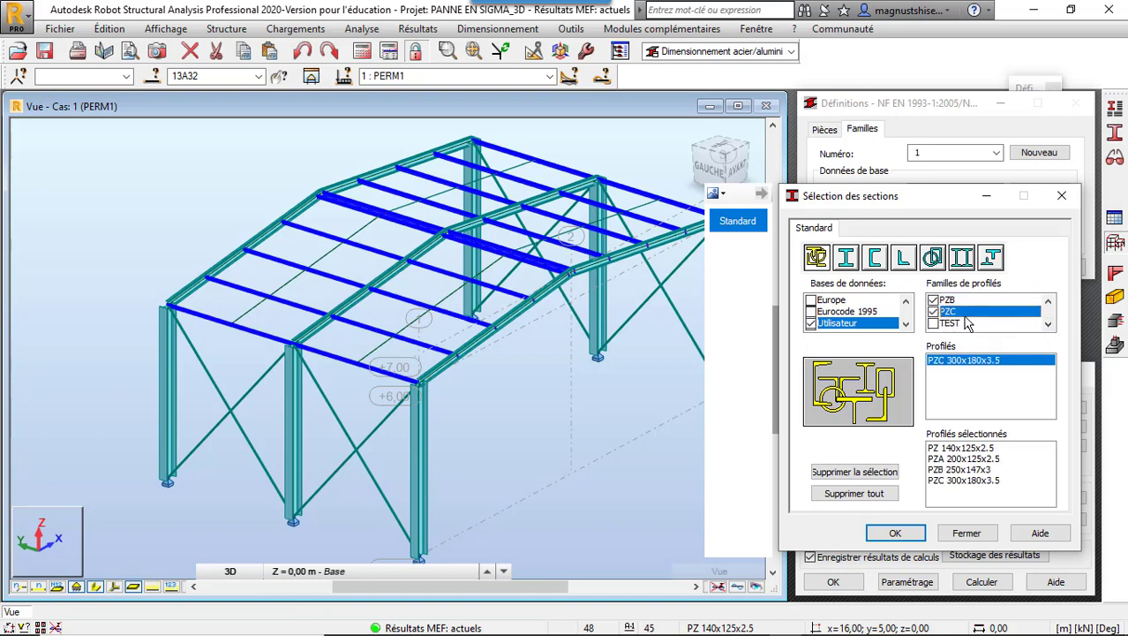
pyautogui.click(895, 533)
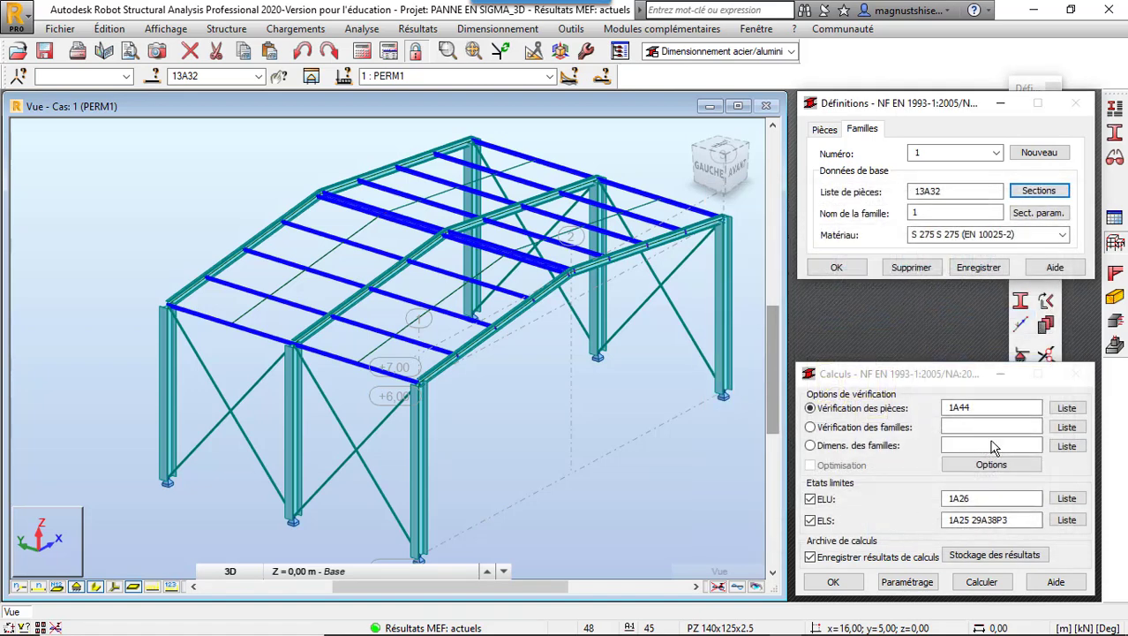
# Step: Name the family PANNE and save its definition
pyautogui.click(949, 214)
pyautogui.write('1')
pyautogui.moveTo(947, 217); pyautogui.dragTo(858, 239)
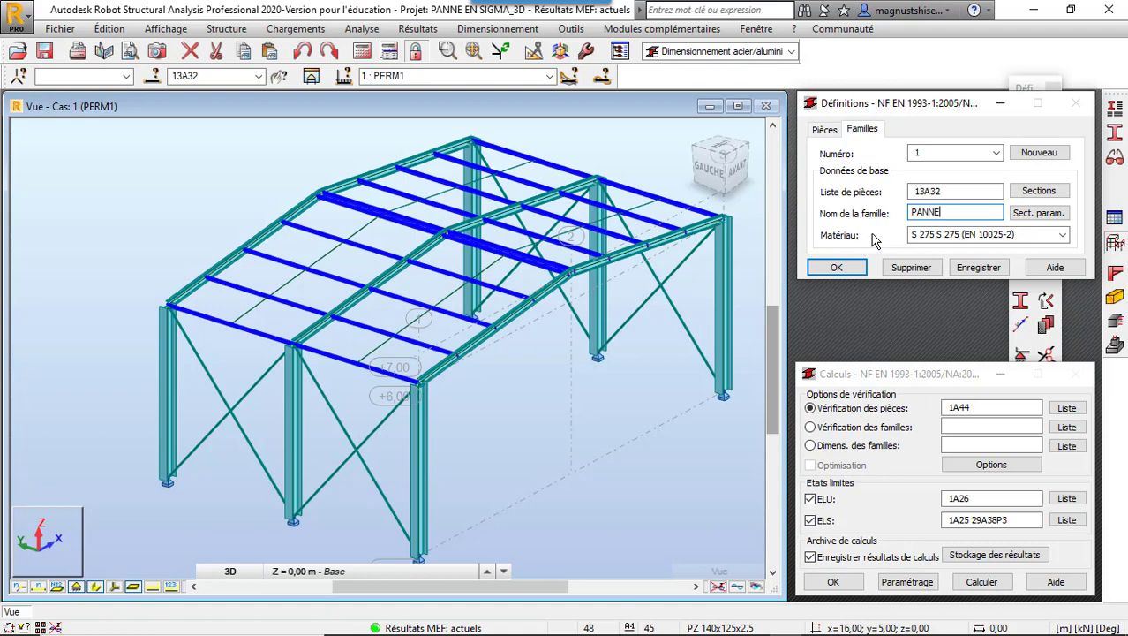
pyautogui.click(979, 271)
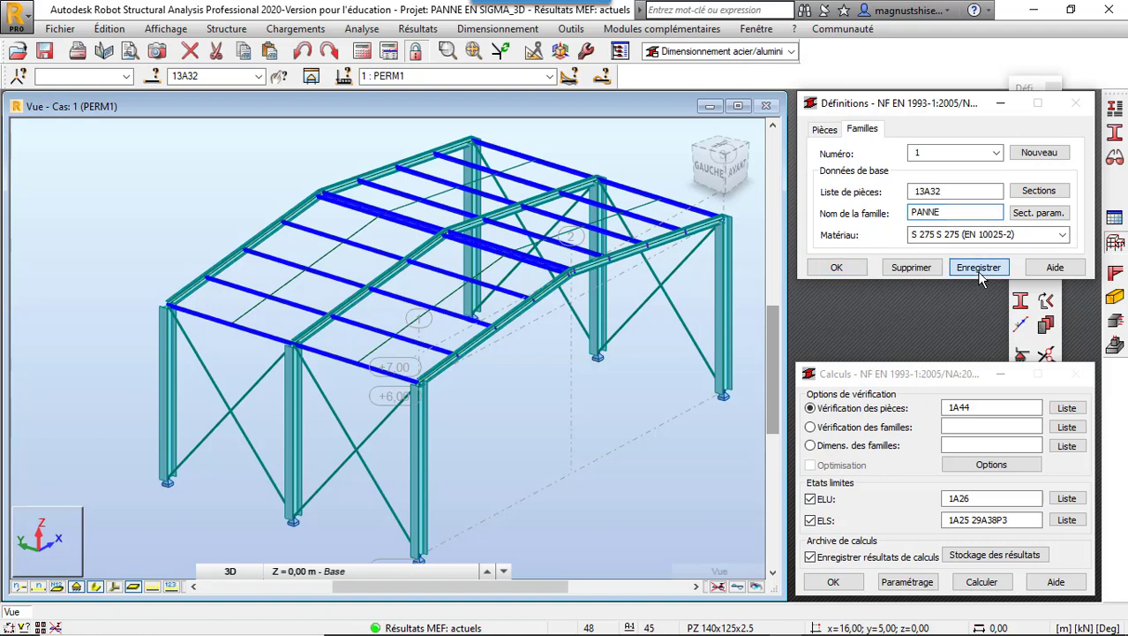
pyautogui.click(862, 268)
# Step: Set the steel calculation to family design and choose the PANNE family as the one to design
pyautogui.click(811, 446)
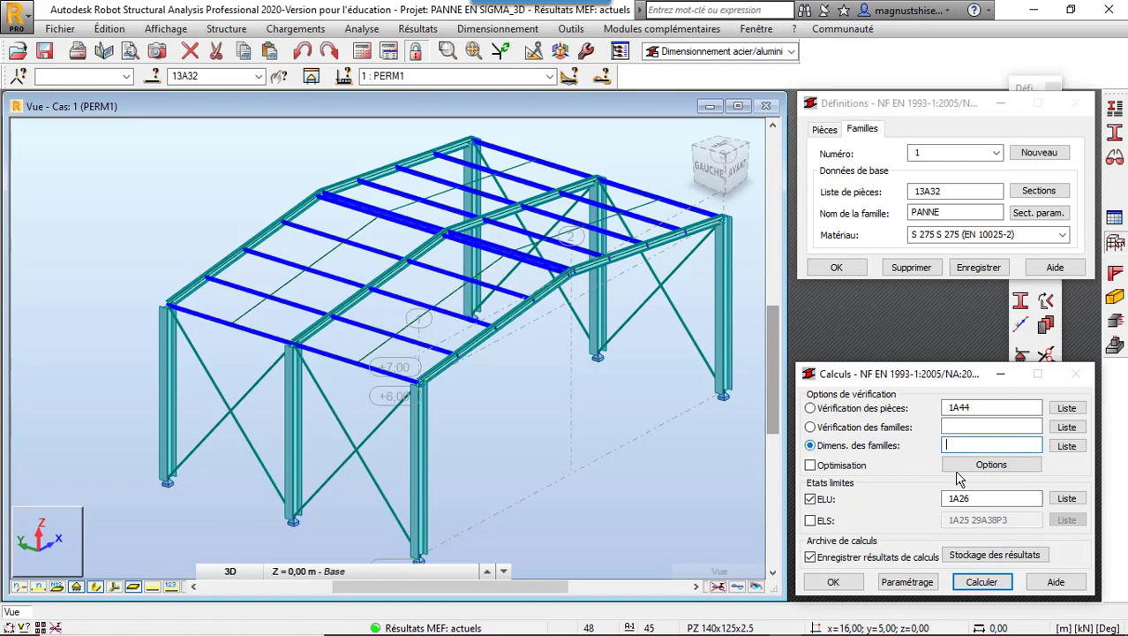
pyautogui.click(1066, 446)
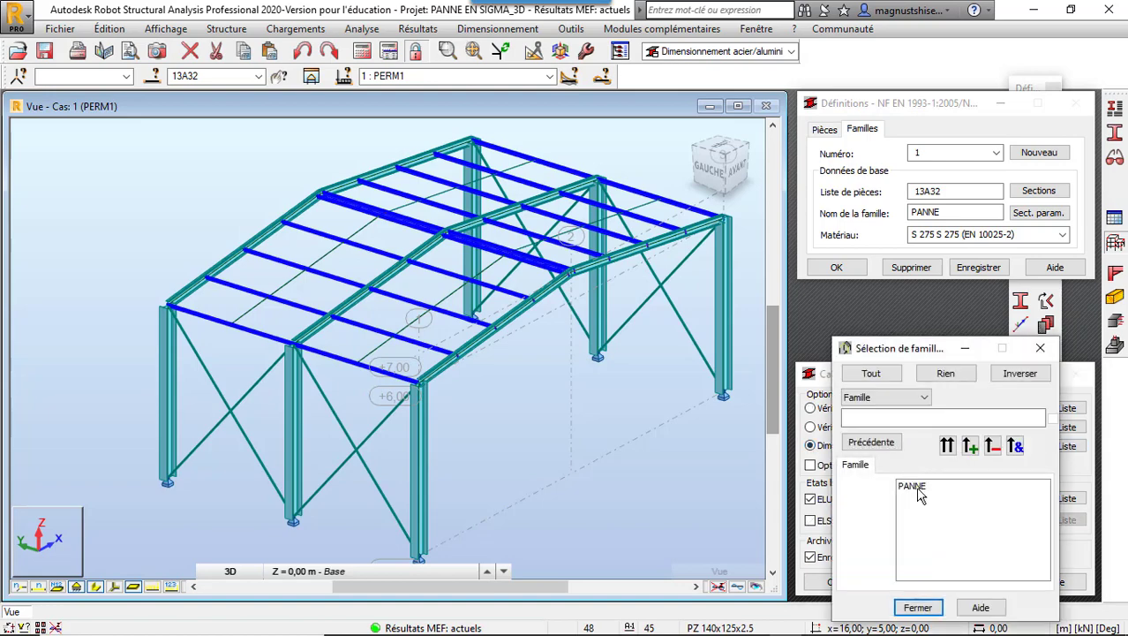
pyautogui.click(914, 486)
pyautogui.click(916, 608)
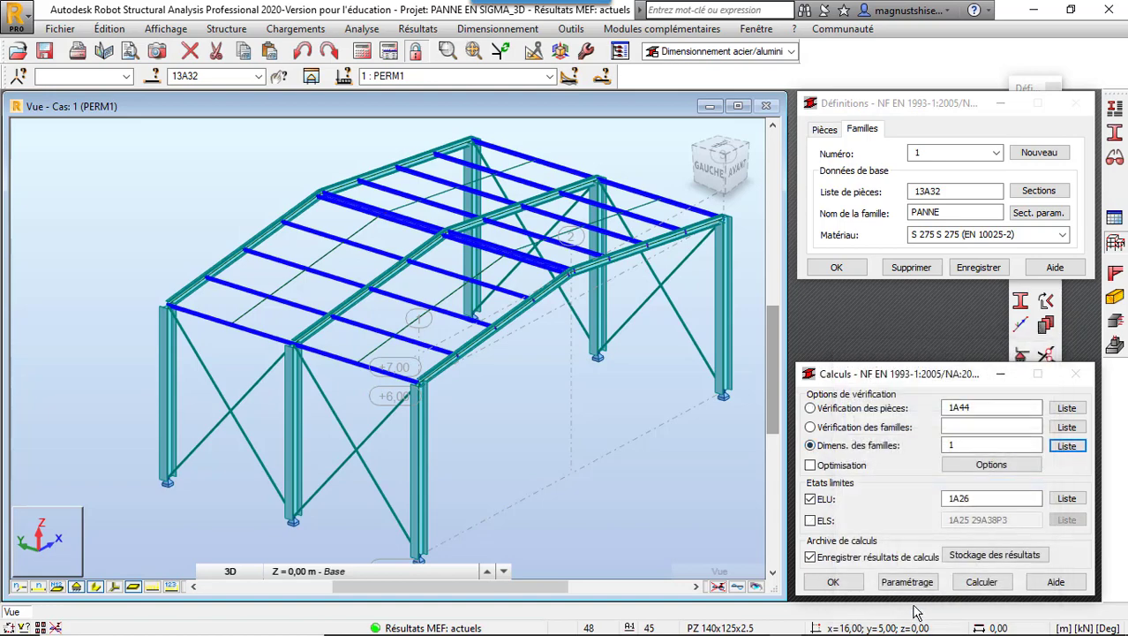
# Step: Enable optimisation for the family design with weight (Poids) as the criterion
pyautogui.click(810, 465)
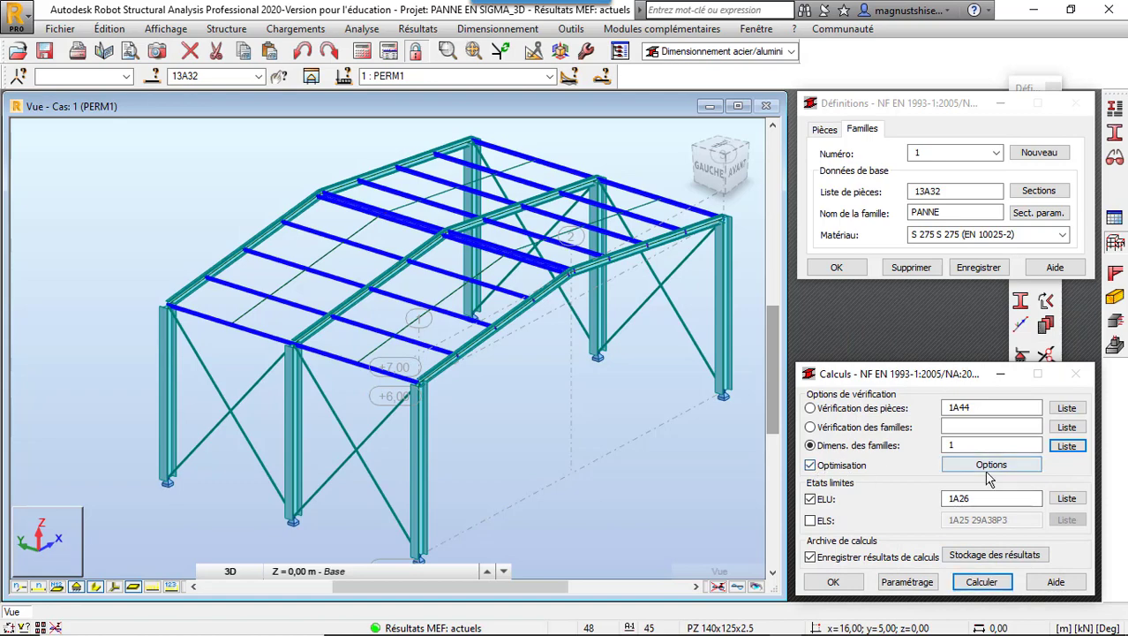
pyautogui.click(989, 464)
pyautogui.click(819, 431)
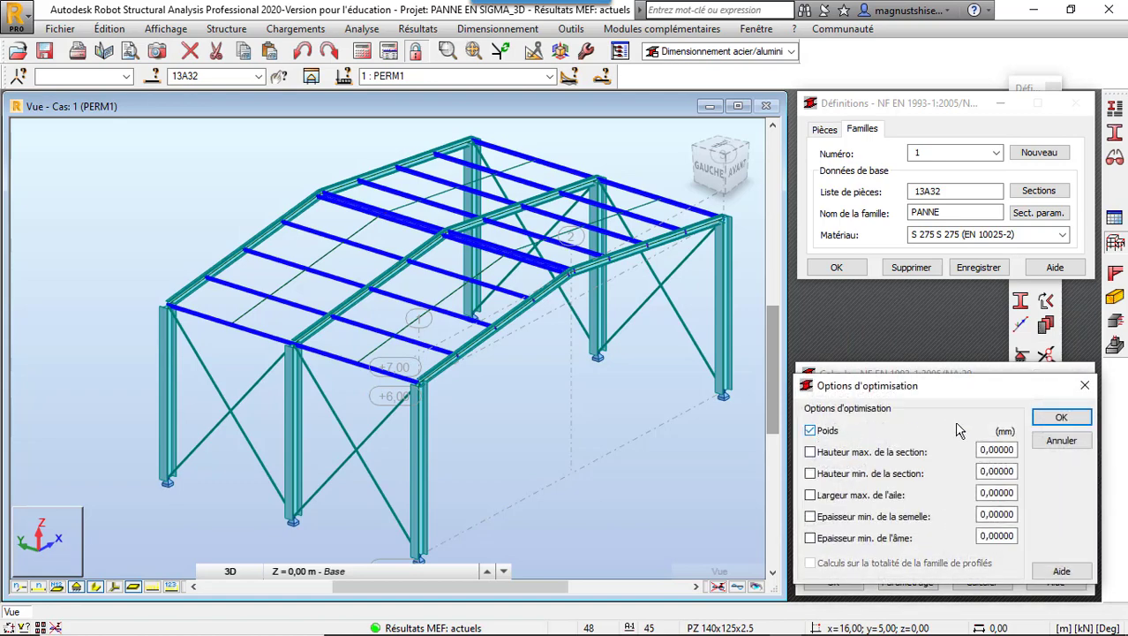
pyautogui.click(1060, 417)
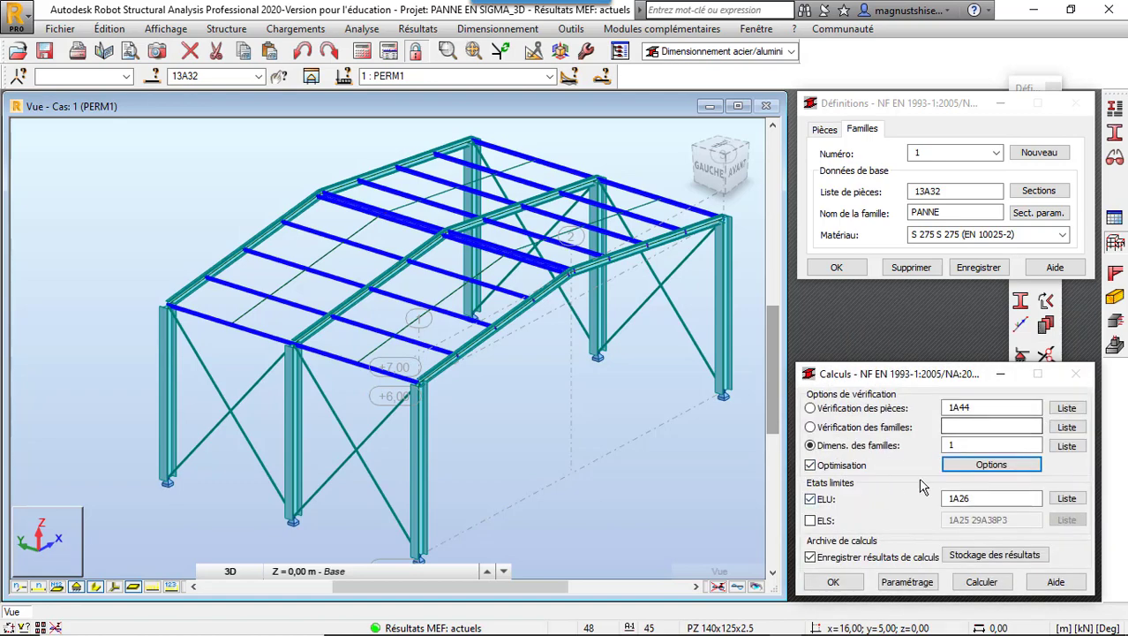
# Step: Examine the calculation parameters and the options for neglecting internal forces
pyautogui.click(906, 582)
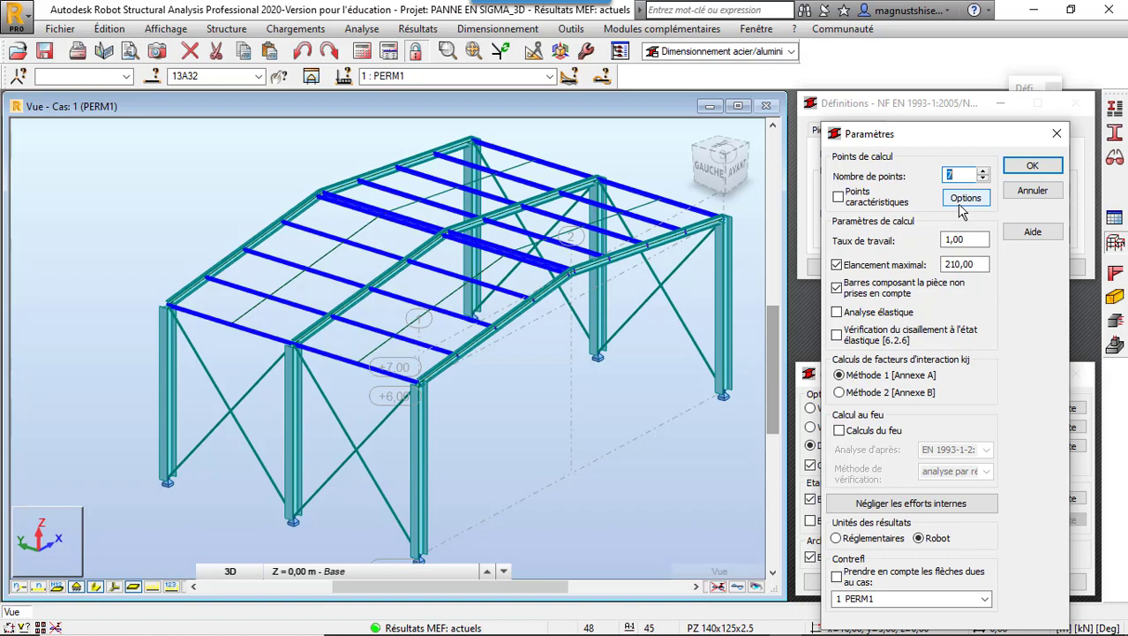
pyautogui.click(893, 508)
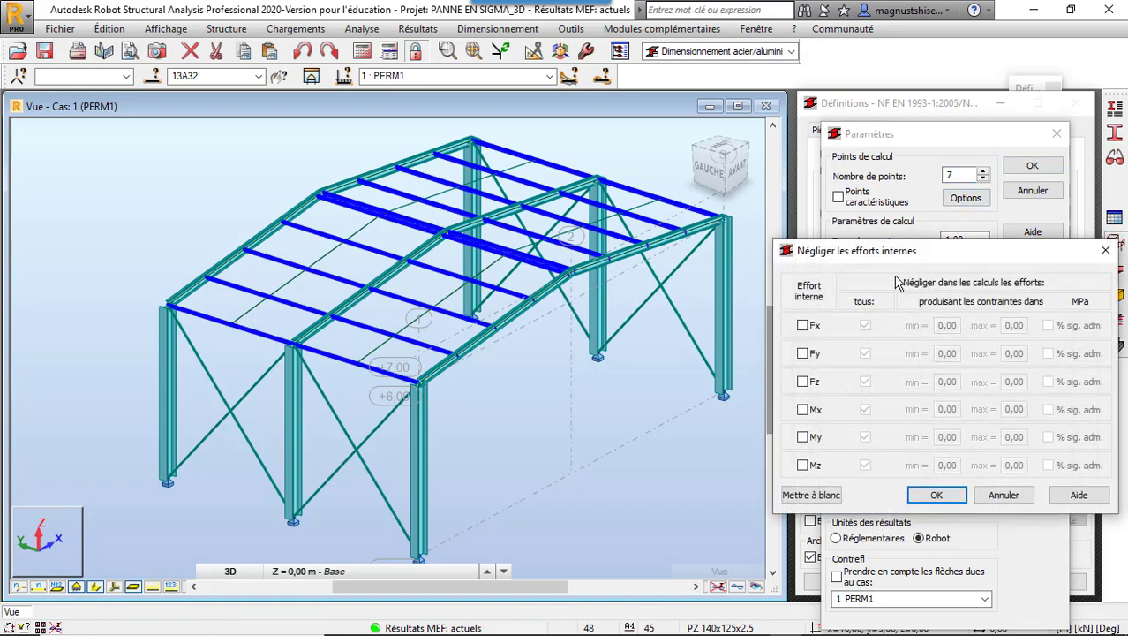
pyautogui.moveTo(918, 256); pyautogui.dragTo(572, 287)
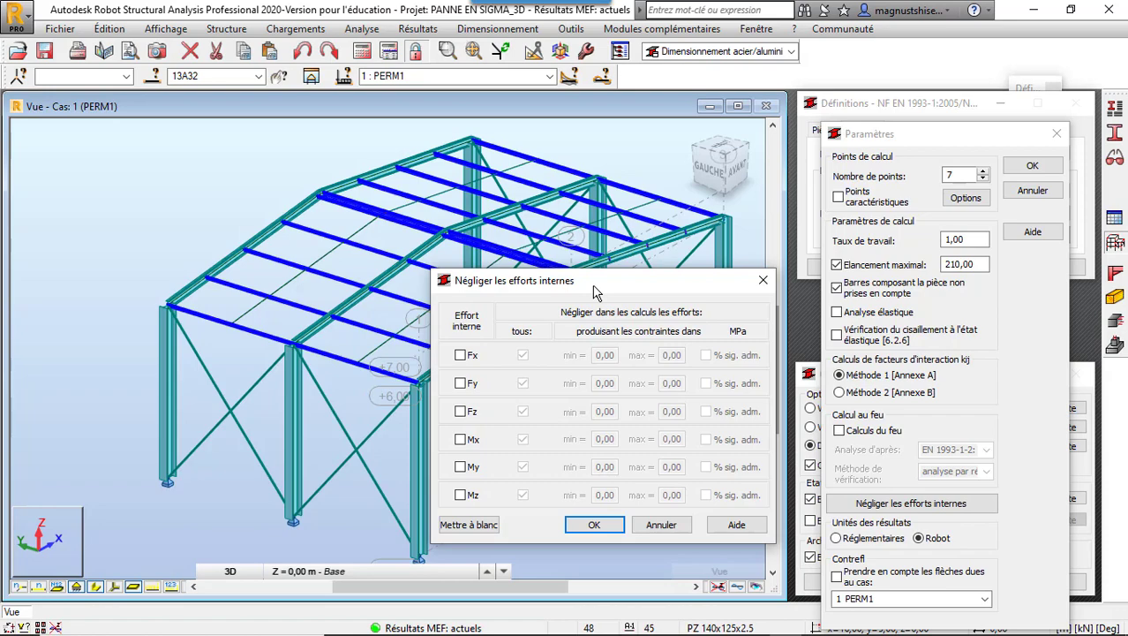
# Step: Switch to Foxit Reader, look through Construction Métallique Vol 11.pdf for the purlin design pages, and close the document
pyautogui.moveTo(724, 629)
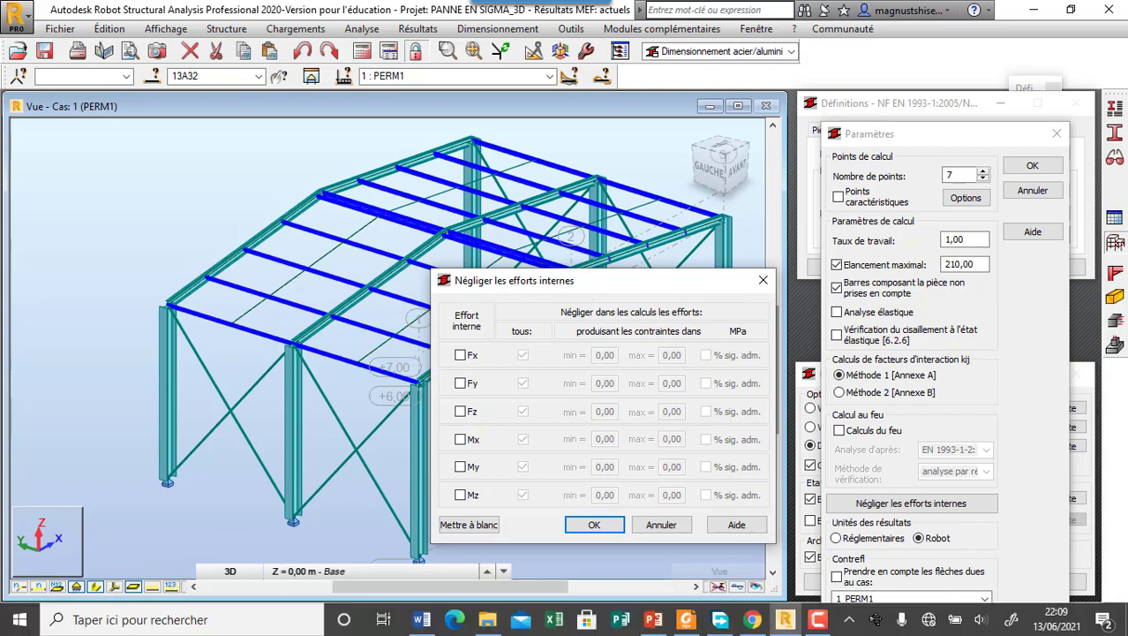
pyautogui.click(689, 619)
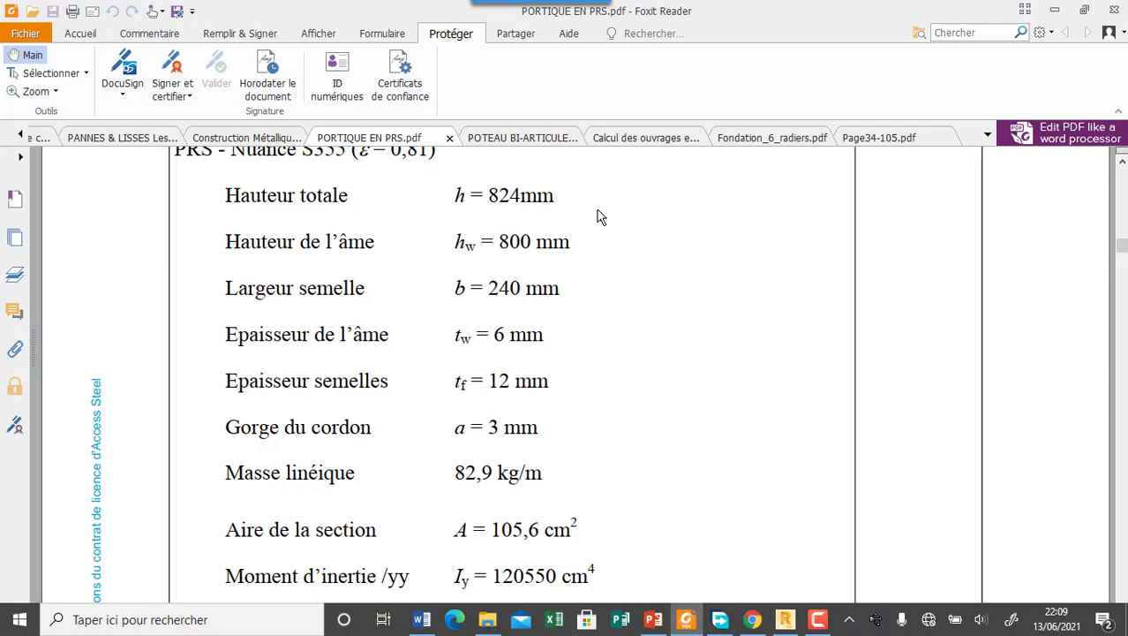
pyautogui.click(270, 142)
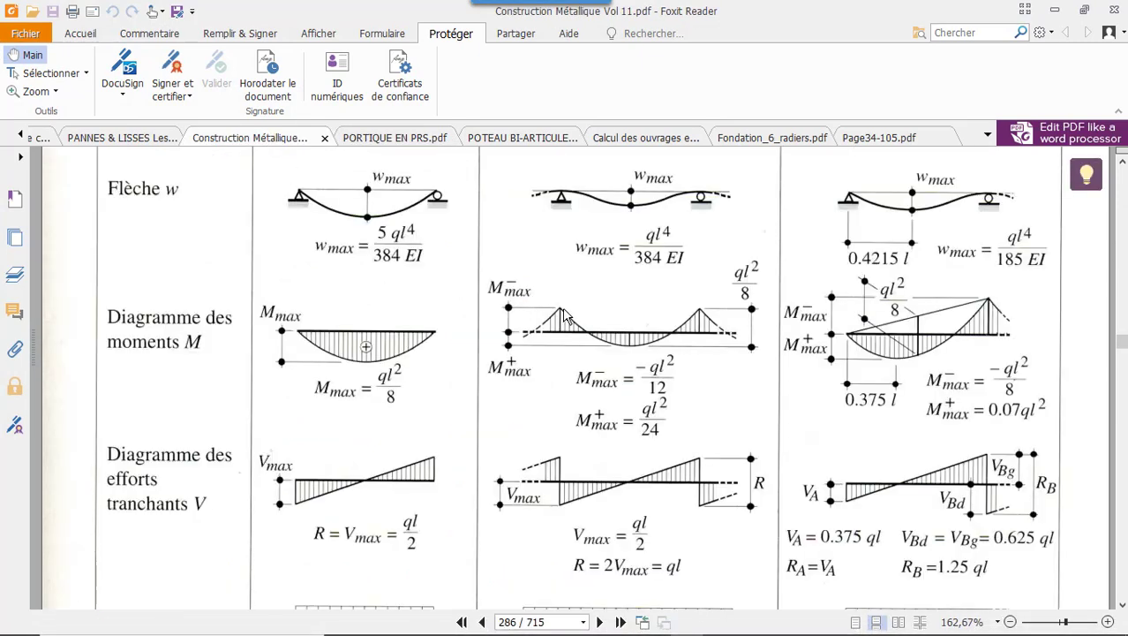
pyautogui.scroll(-10, 567, 314)
pyautogui.scroll(-5, 570, 310)
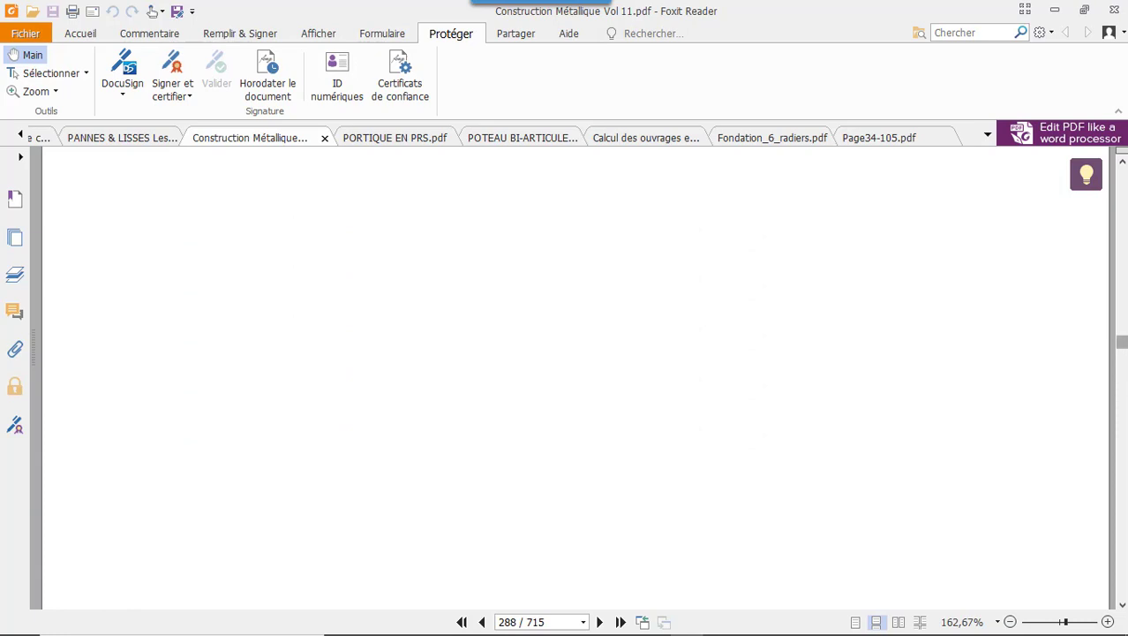
pyautogui.moveTo(1122, 344); pyautogui.dragTo(1122, 164)
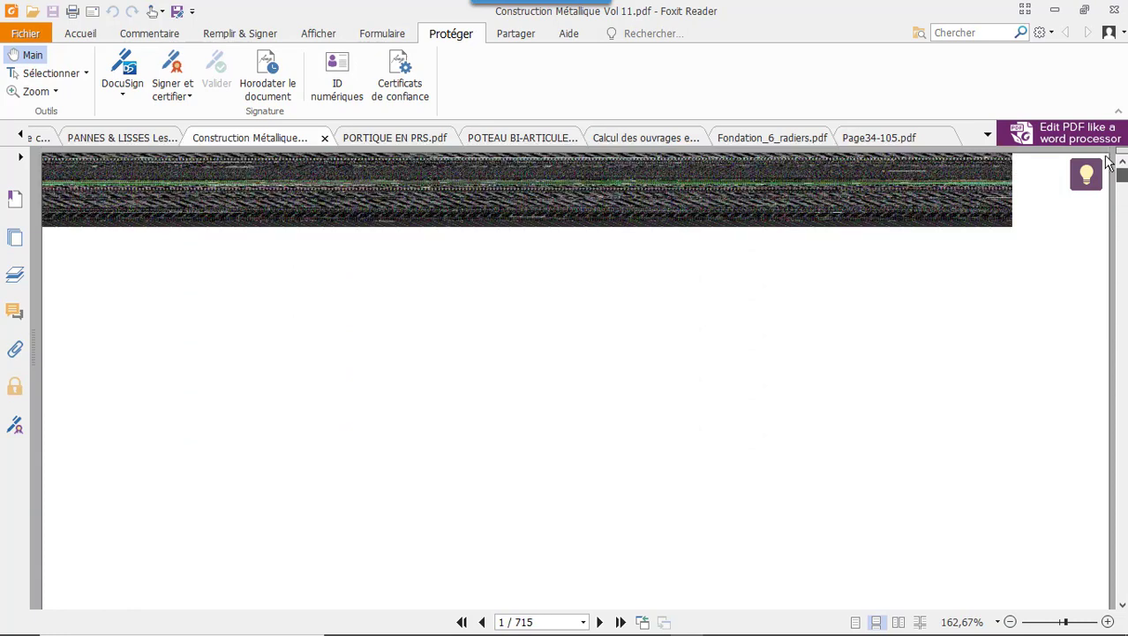
pyautogui.click(324, 139)
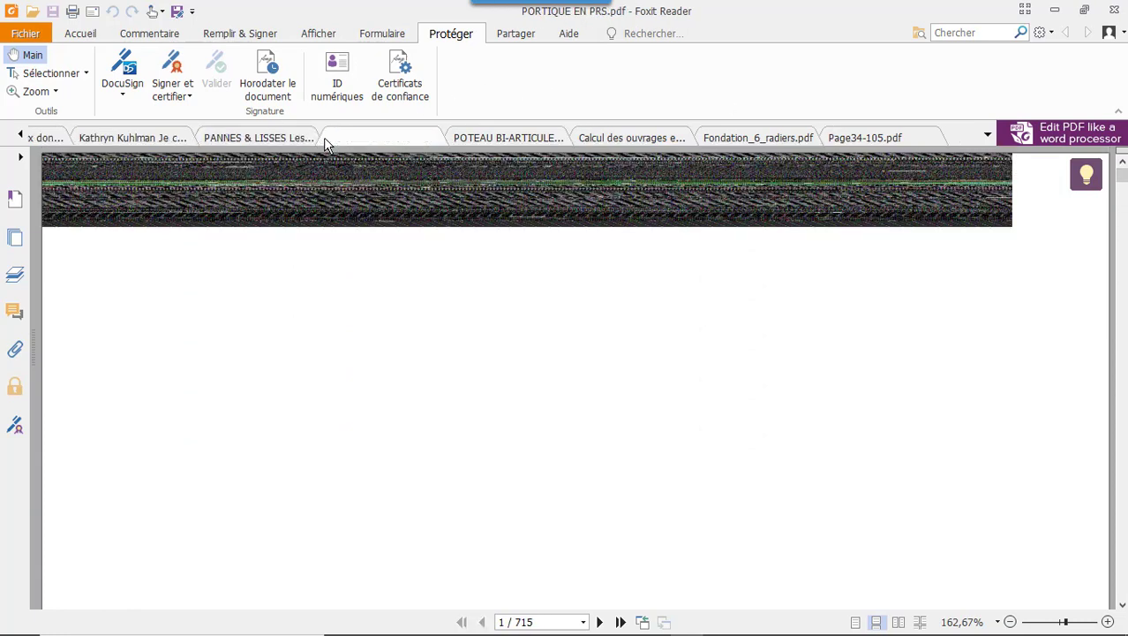
pyautogui.click(481, 624)
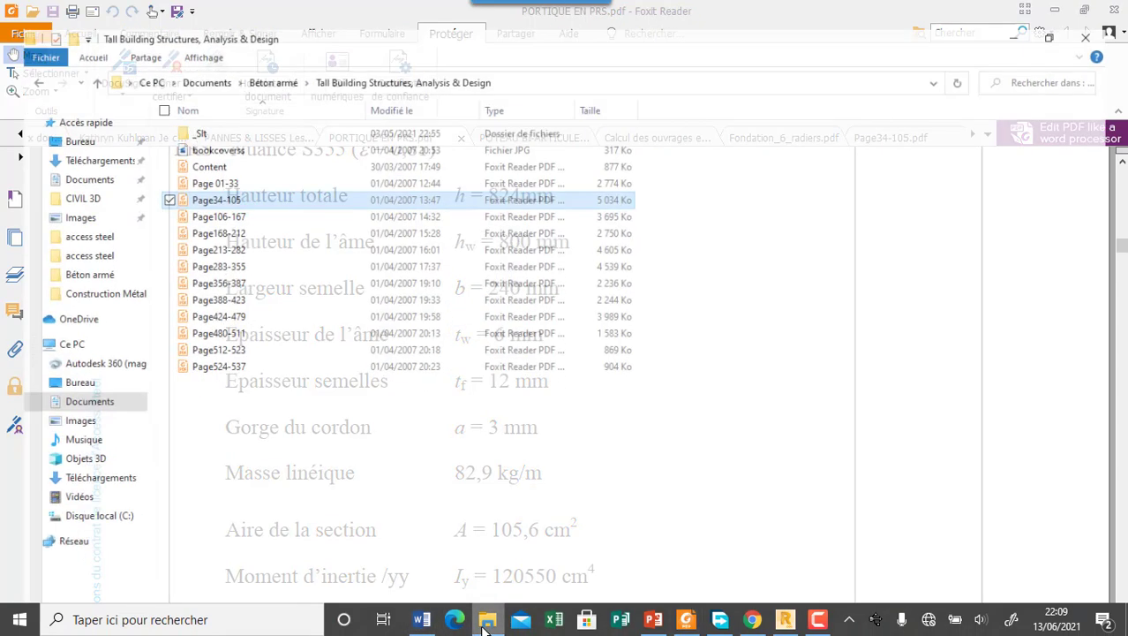
pyautogui.click(817, 619)
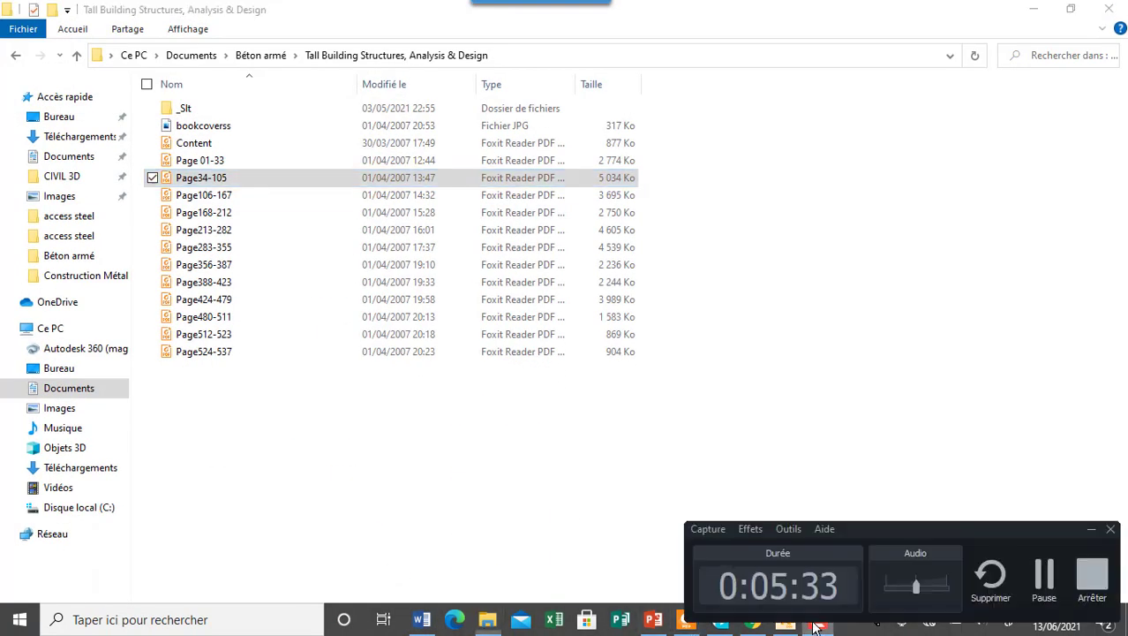
pyautogui.click(1044, 579)
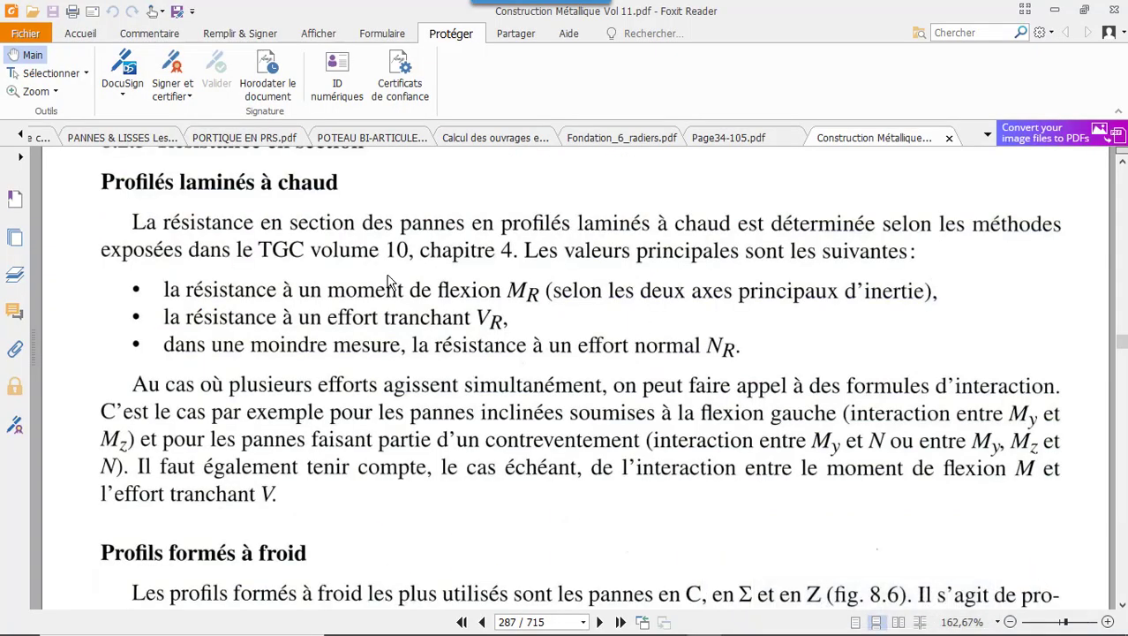
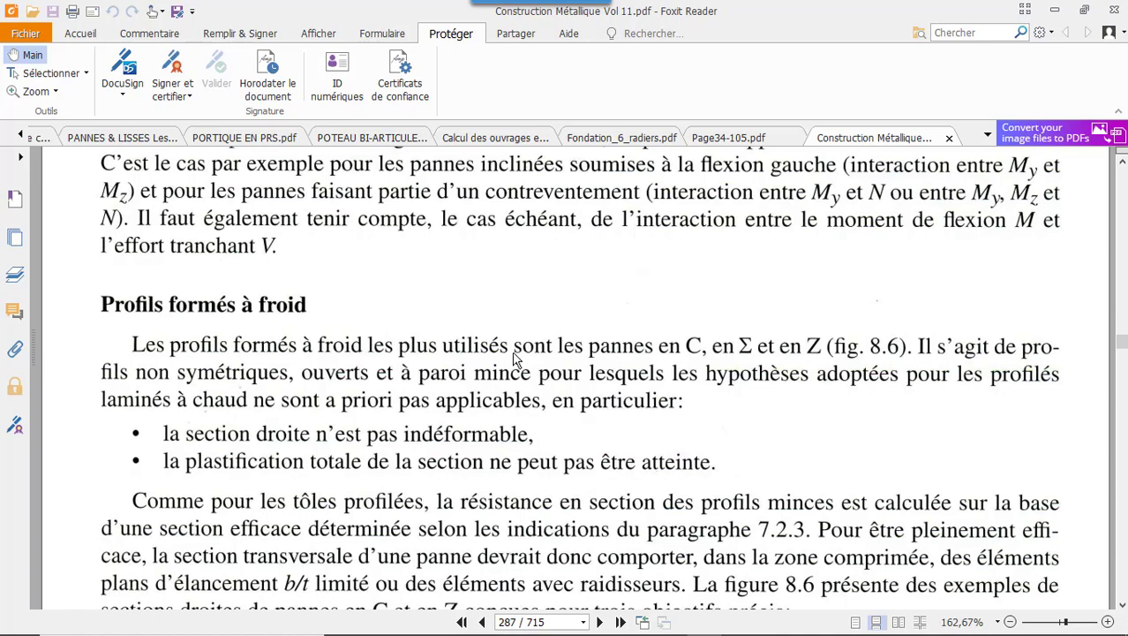
# Step: Read the Construction Métallique Vol 11 passages on cold-formed purlins, covering section resistance, lateral restraint by the sheeting and load introduction
pyautogui.scroll(-3, 517, 358)
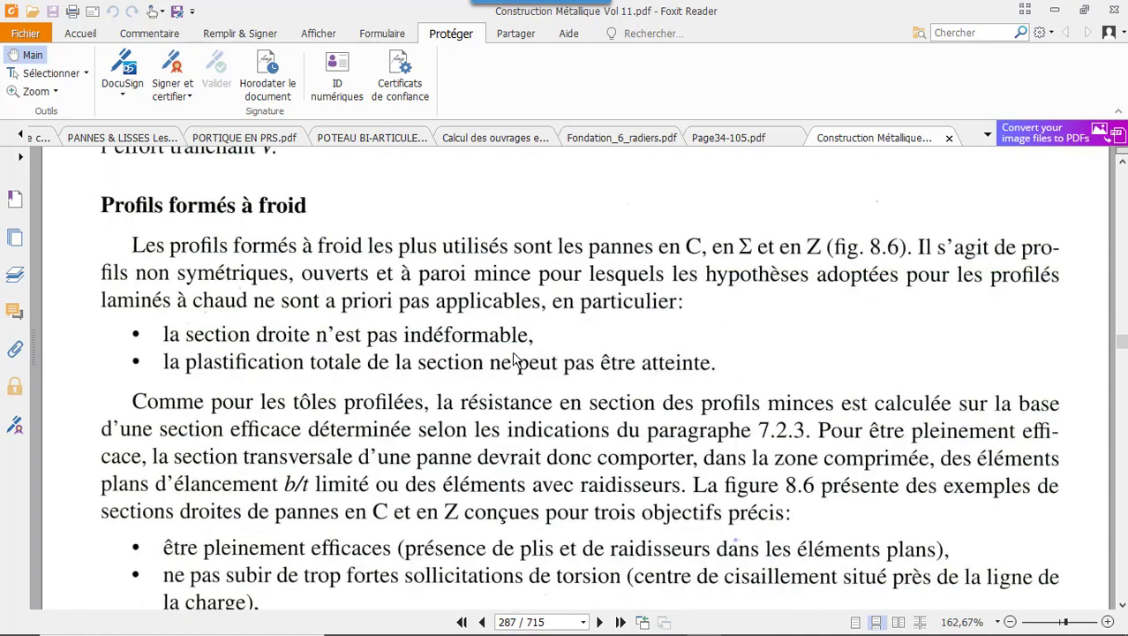
pyautogui.scroll(-4, 516, 357)
pyautogui.scroll(-20, 517, 357)
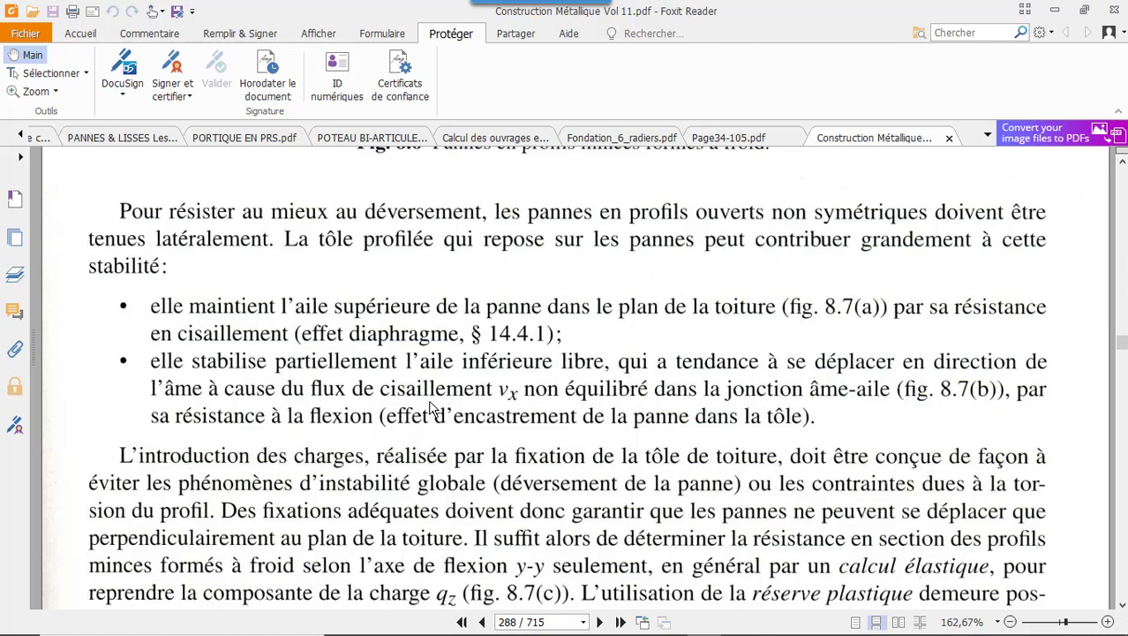
pyautogui.scroll(-3, 432, 407)
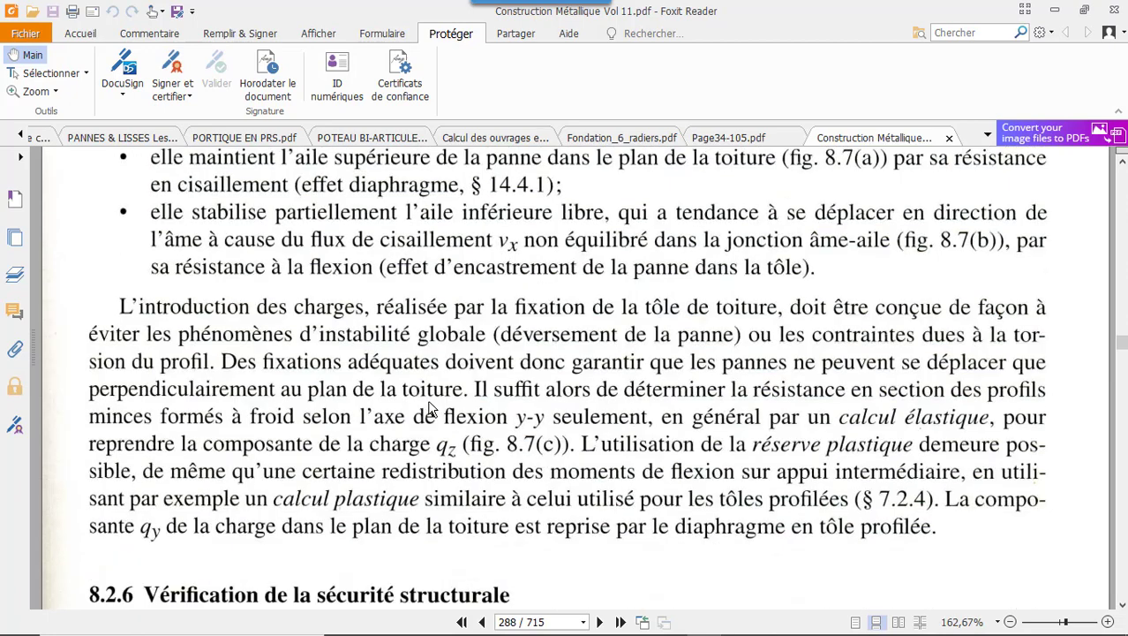
# Step: Return to Robot Structural Analysis and close the internal-forces options and the calculation parameters without changing them
pyautogui.moveTo(678, 632)
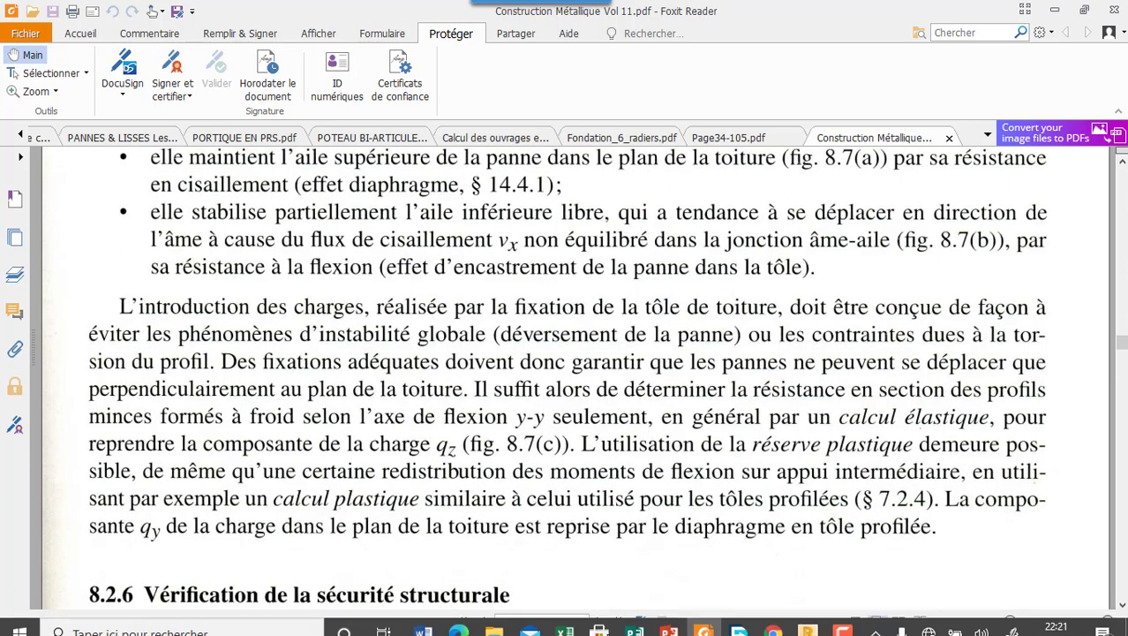
pyautogui.click(809, 621)
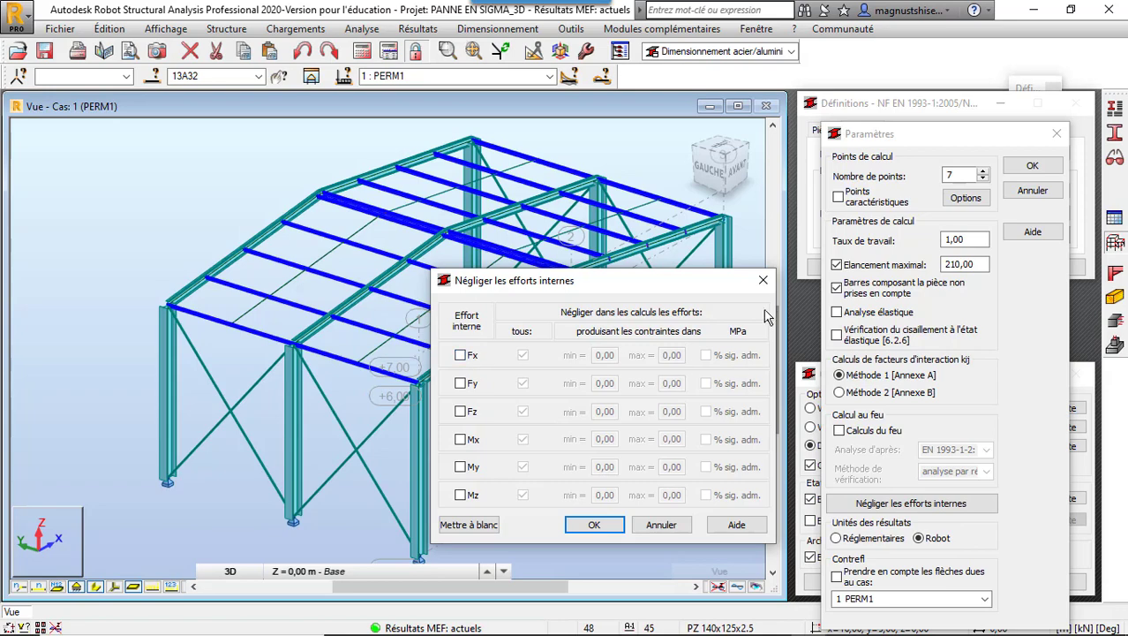
pyautogui.click(763, 281)
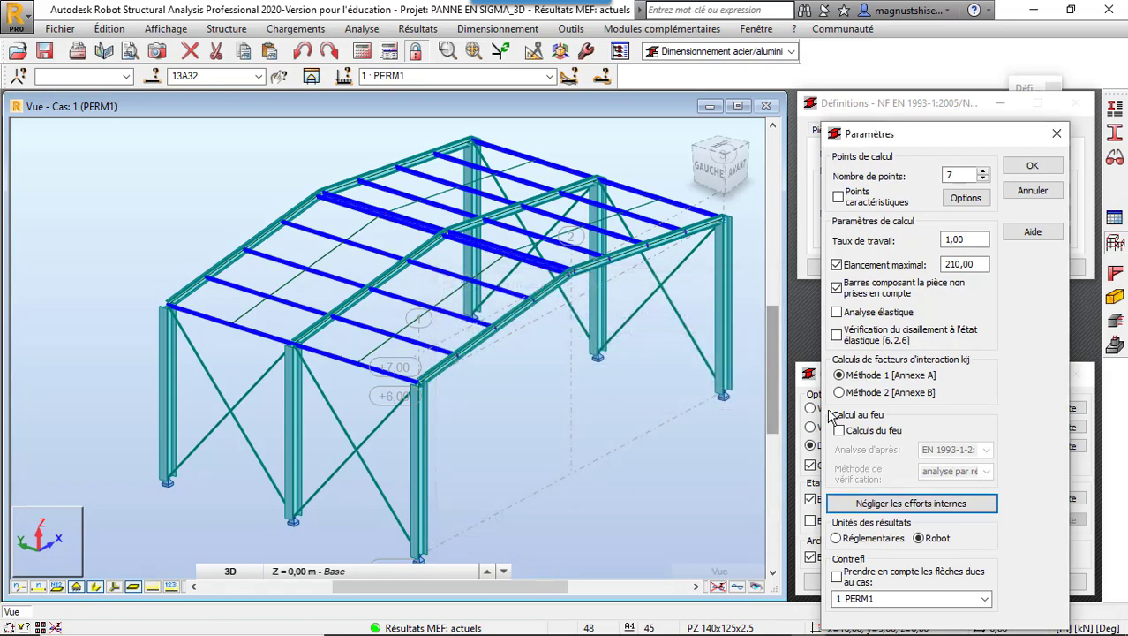
pyautogui.click(1058, 134)
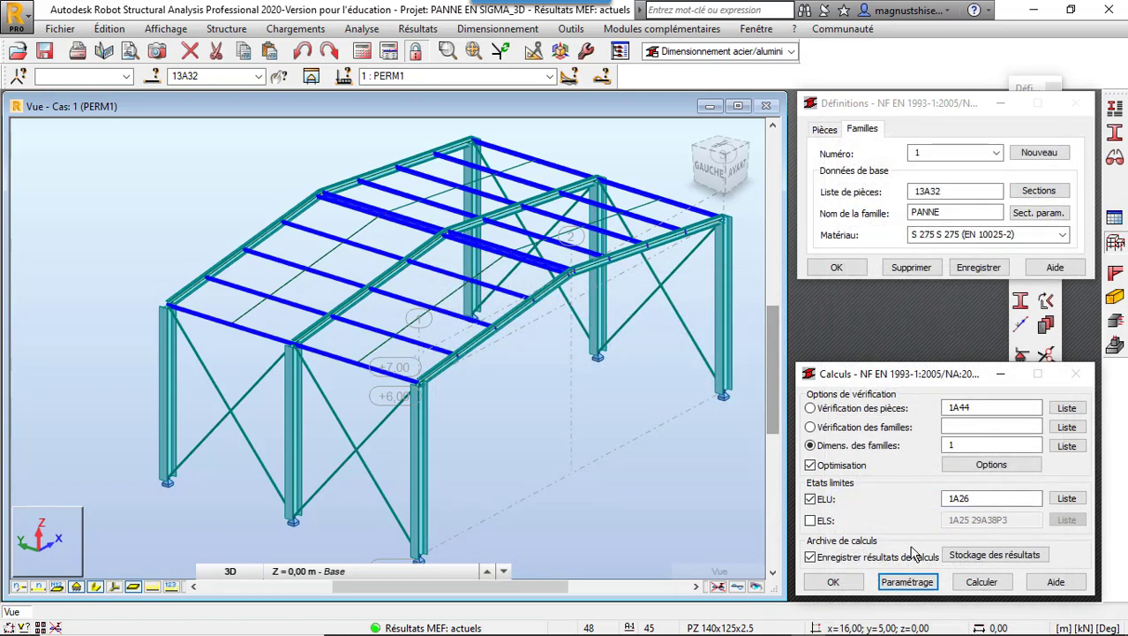
# Step: Run the ELU family design for PANNE and review its profile results and calculation messages
pyautogui.click(981, 582)
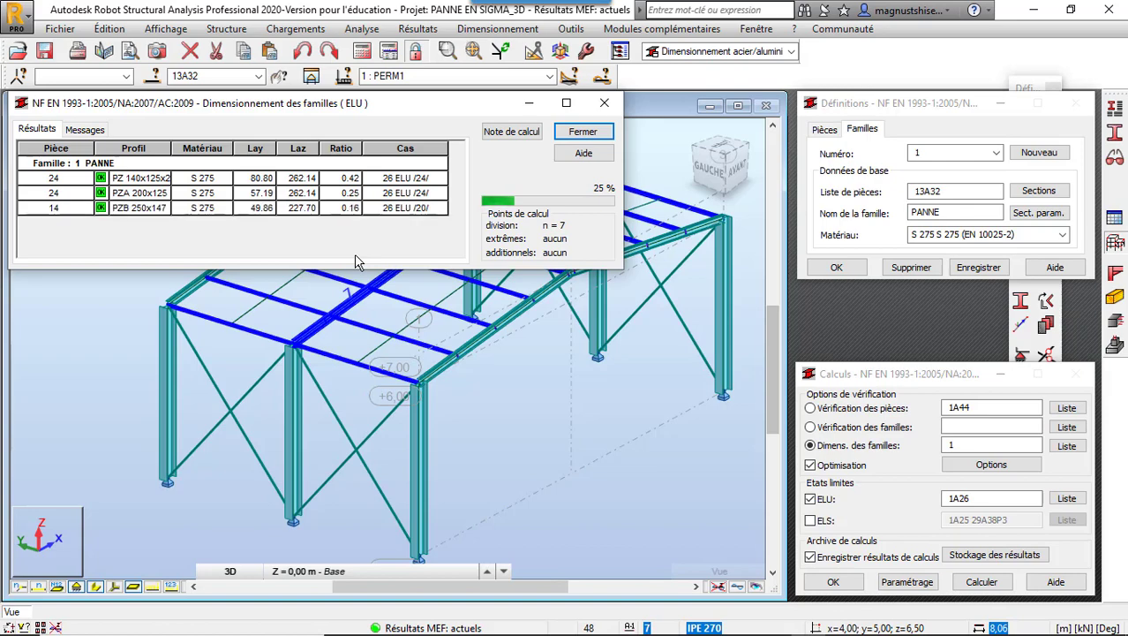
pyautogui.click(37, 130)
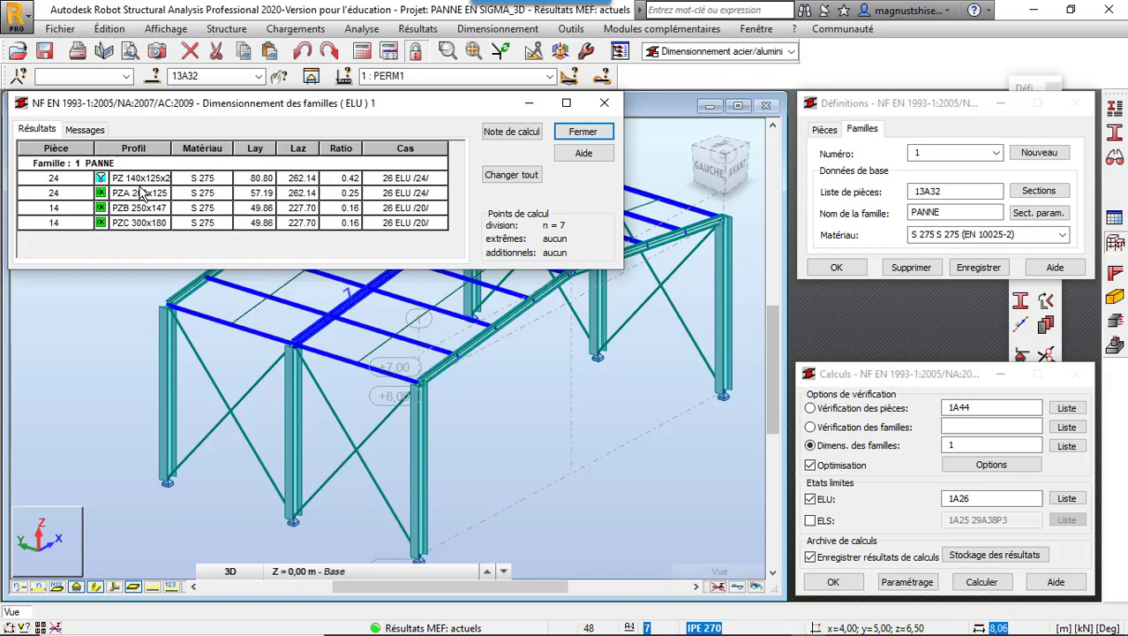
pyautogui.click(87, 130)
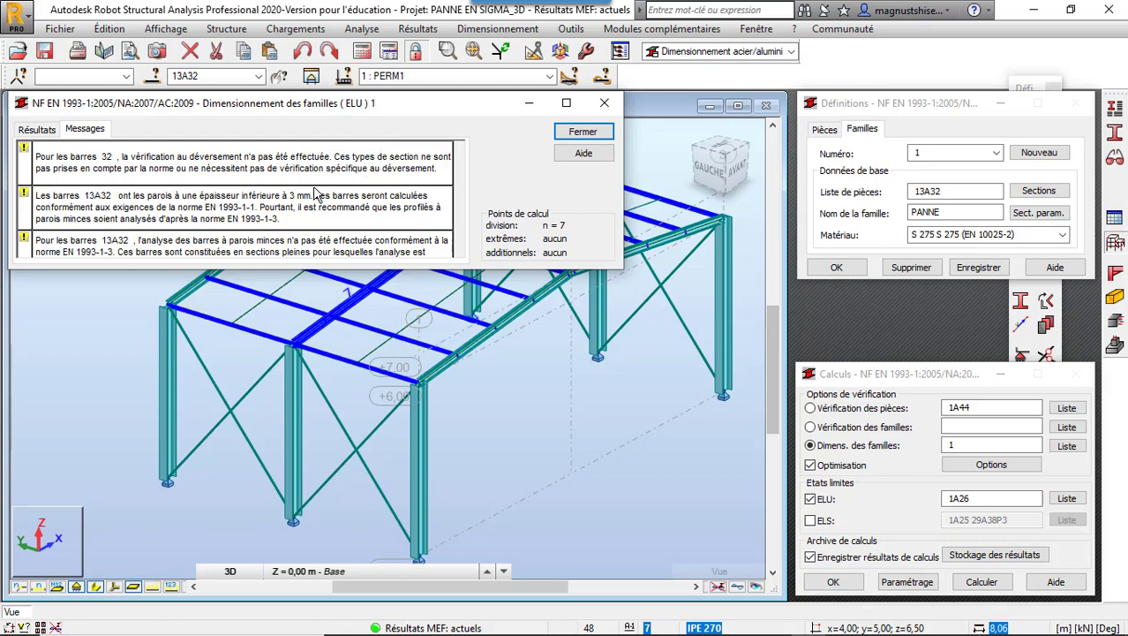
pyautogui.scroll(-2, 316, 194)
pyautogui.scroll(2, 315, 194)
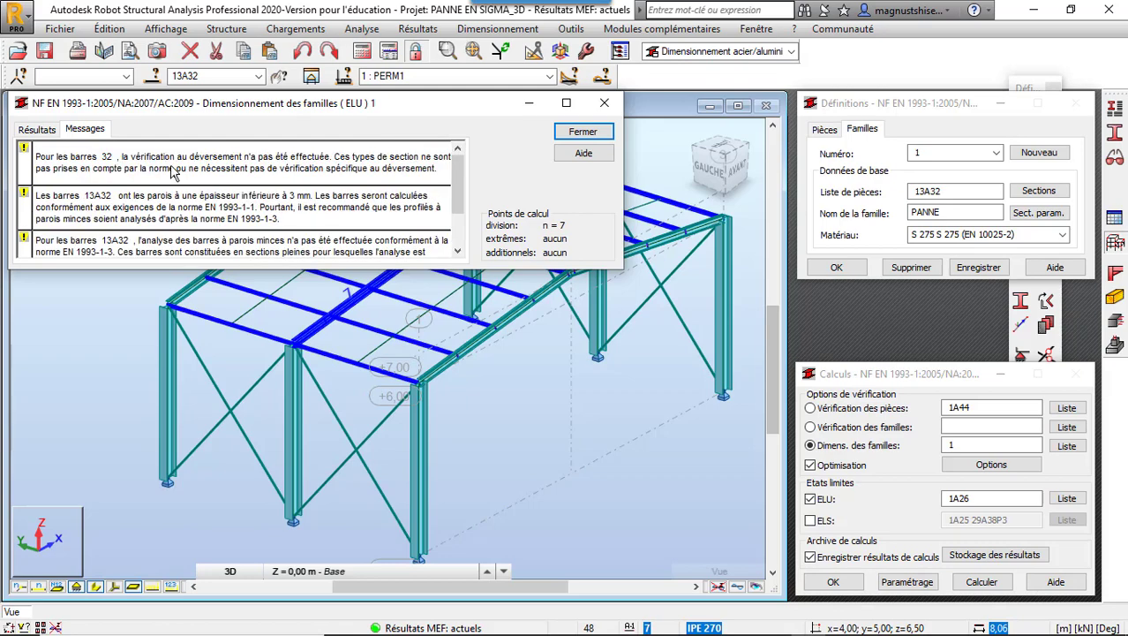
# Step: Go back to the family design results, close them and save them to the archive under the proposed name
pyautogui.click(50, 129)
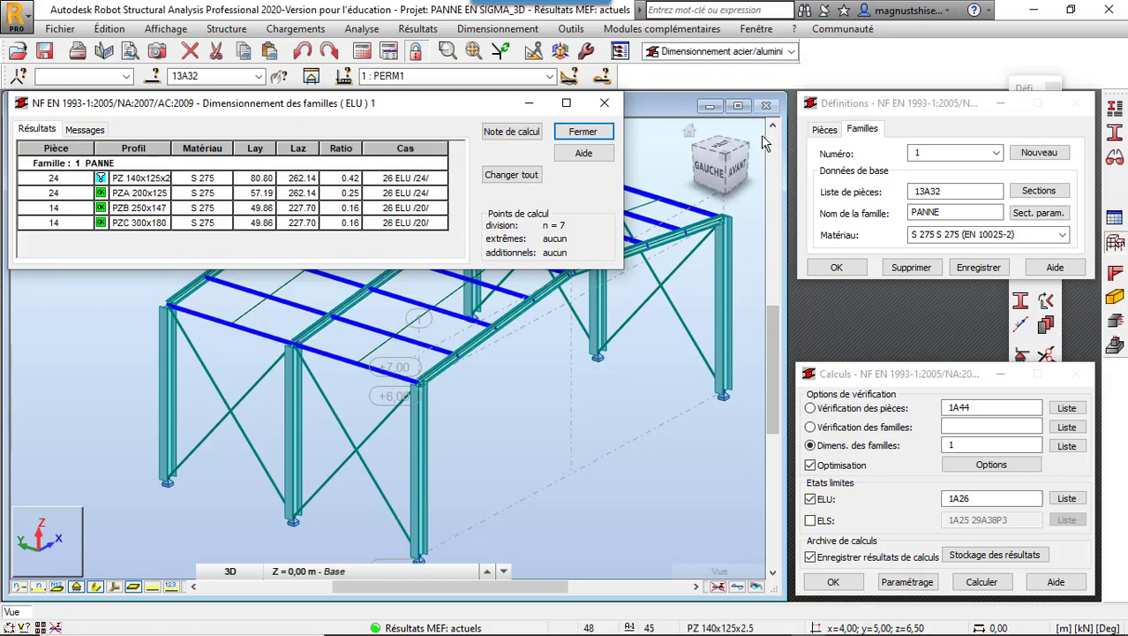
pyautogui.click(604, 103)
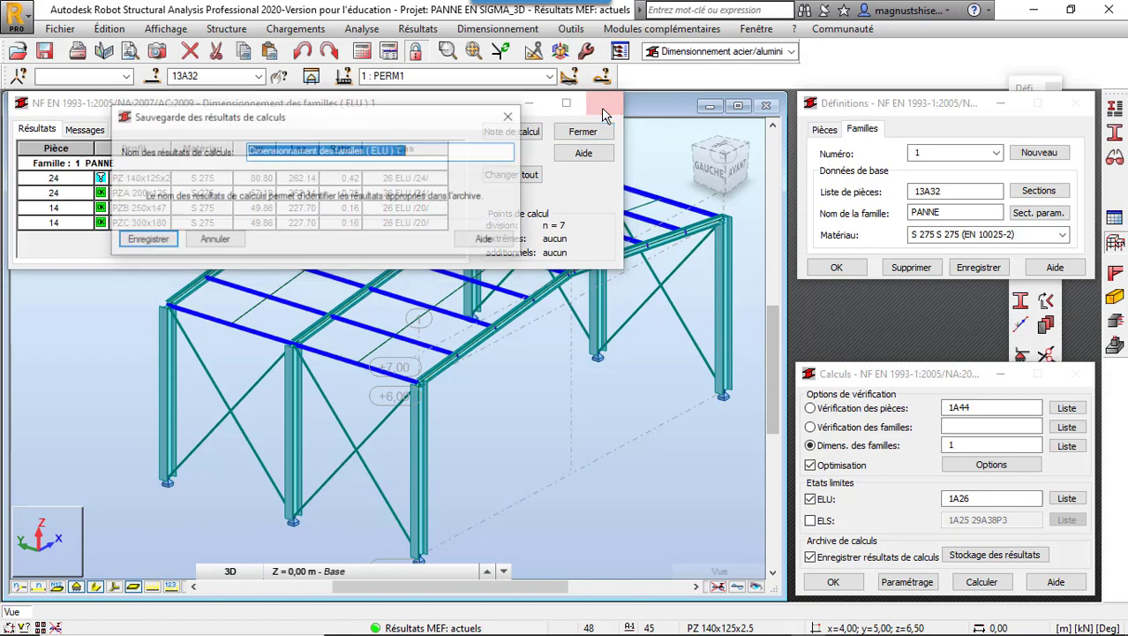
pyautogui.click(146, 239)
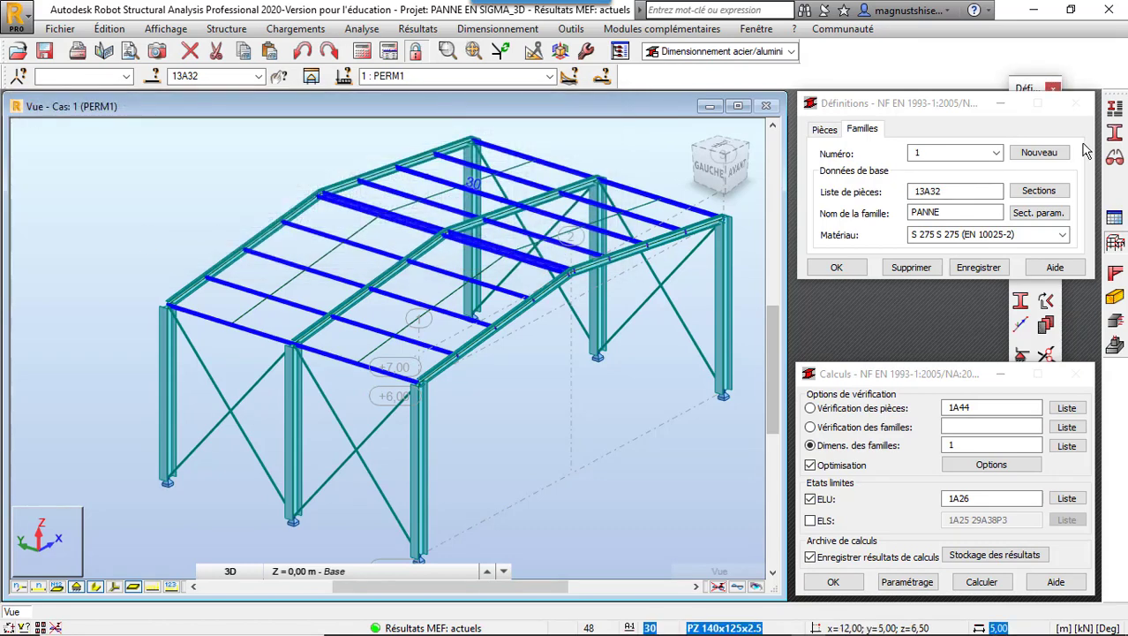
# Step: Turn off lateral-torsional buckling (Déversement) in the PANNE member type parameters and save them as a new type named PANNE MINCE
pyautogui.click(1115, 107)
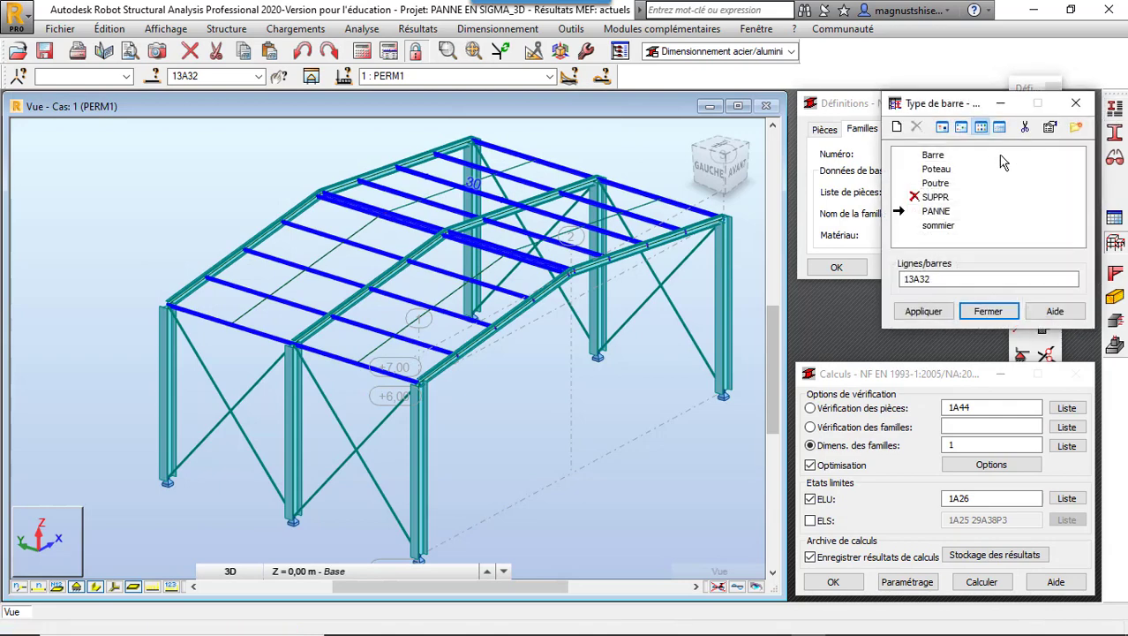
pyautogui.doubleClick(936, 213)
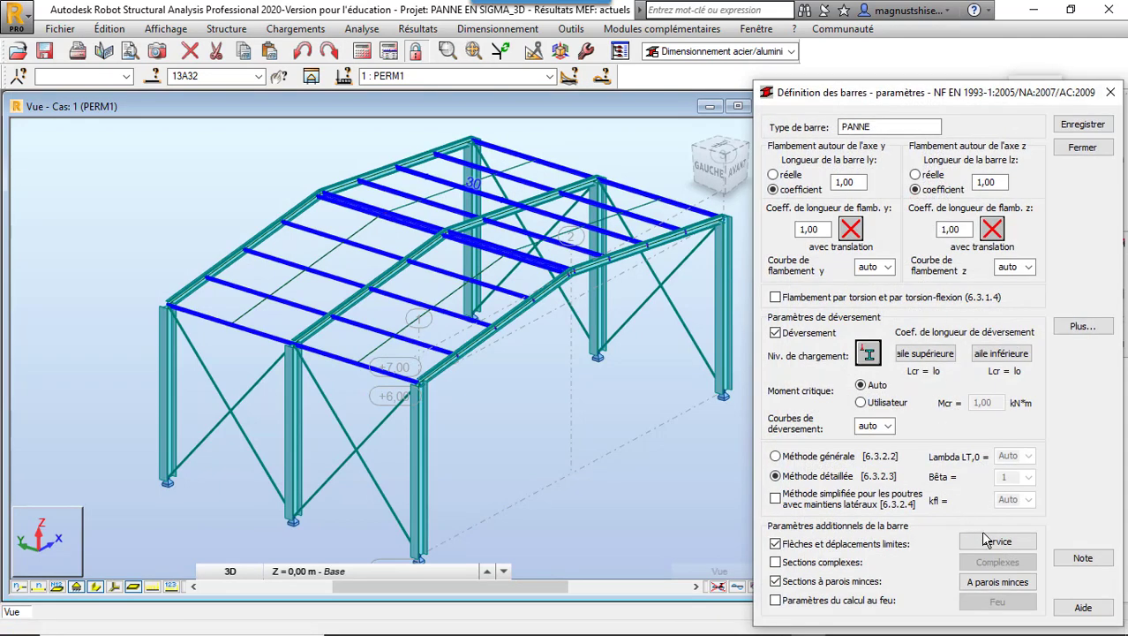
pyautogui.click(776, 333)
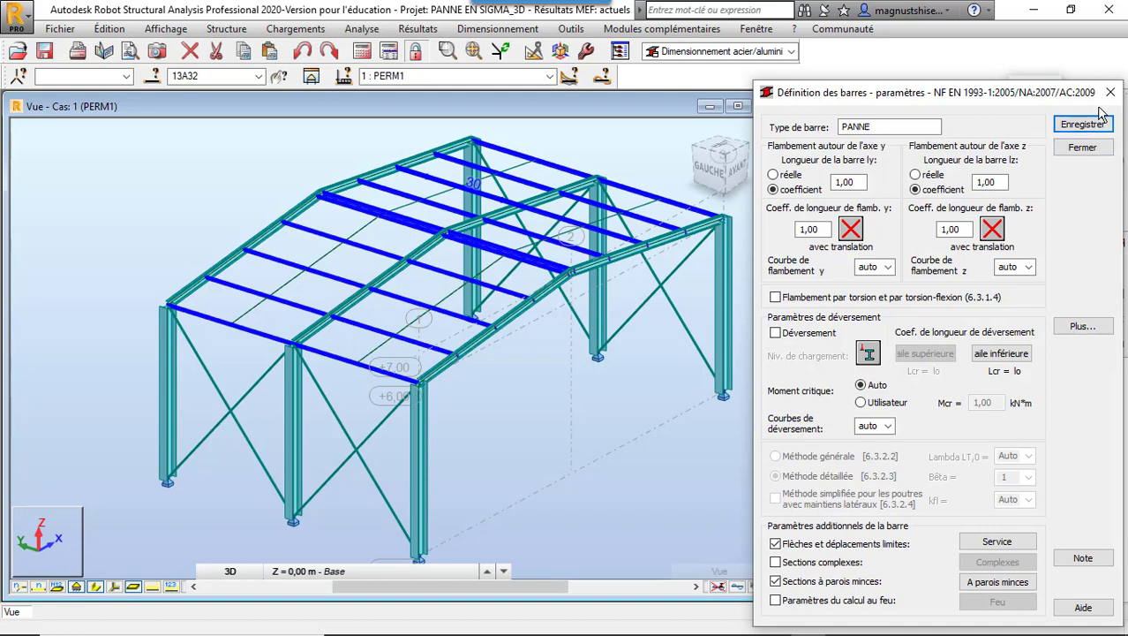
pyautogui.click(913, 131)
pyautogui.moveTo(982, 632)
pyautogui.click(843, 624)
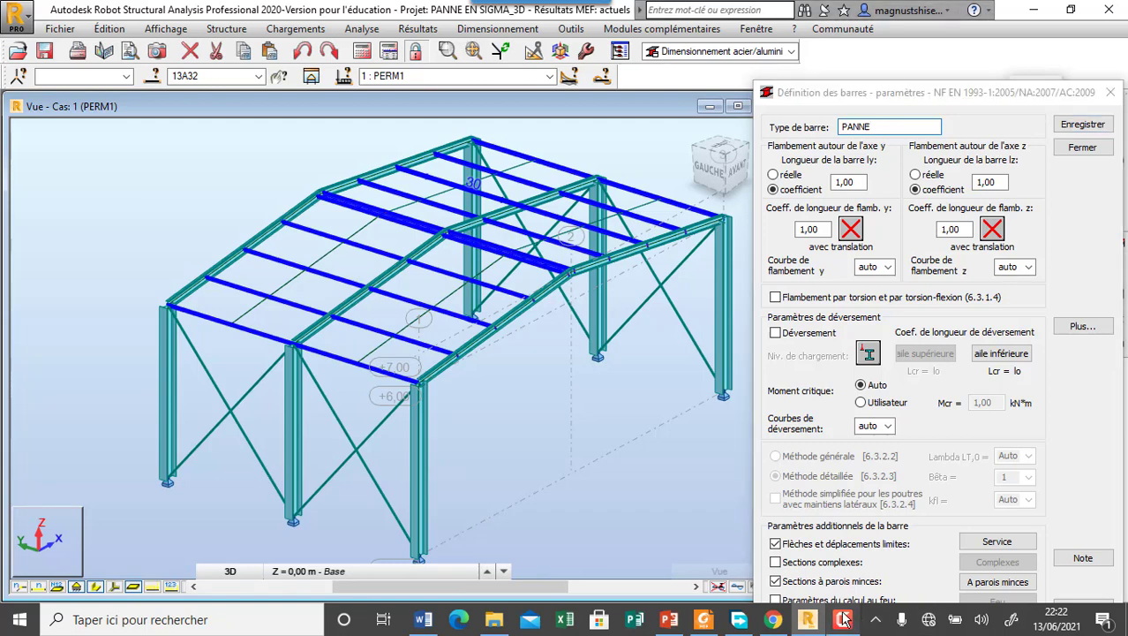
pyautogui.click(1043, 576)
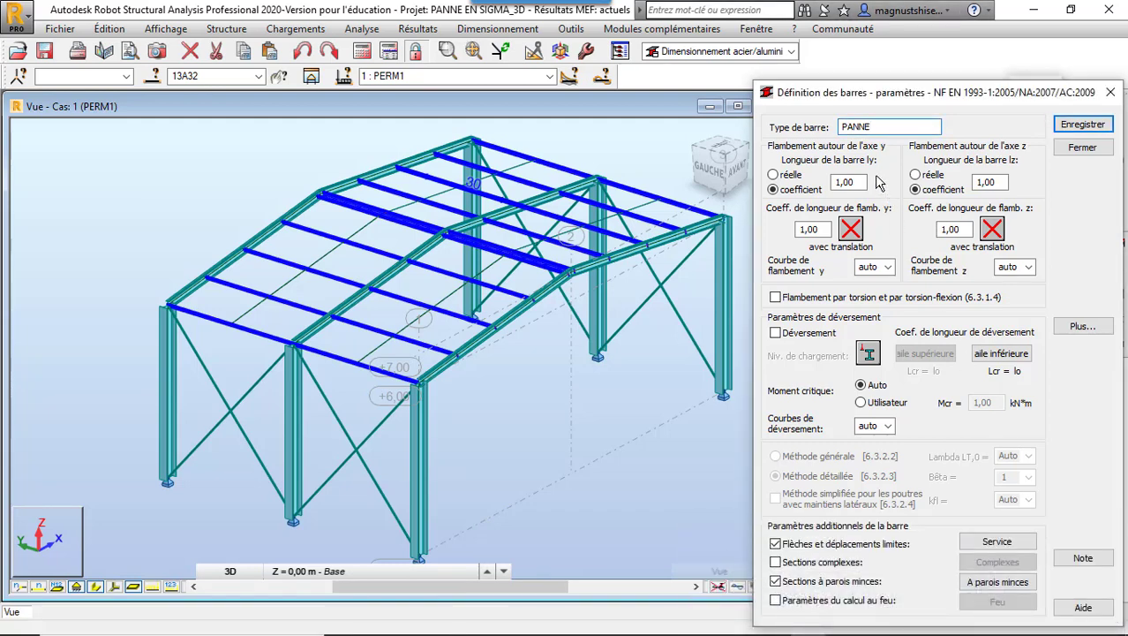
pyautogui.write('MINCE')
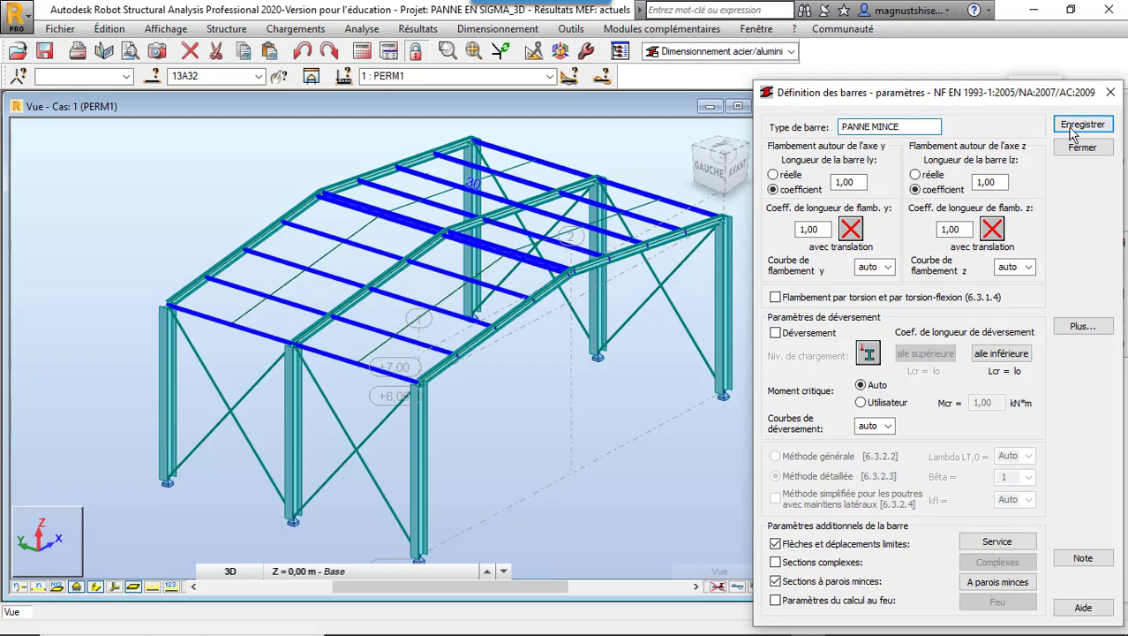
pyautogui.click(1118, 94)
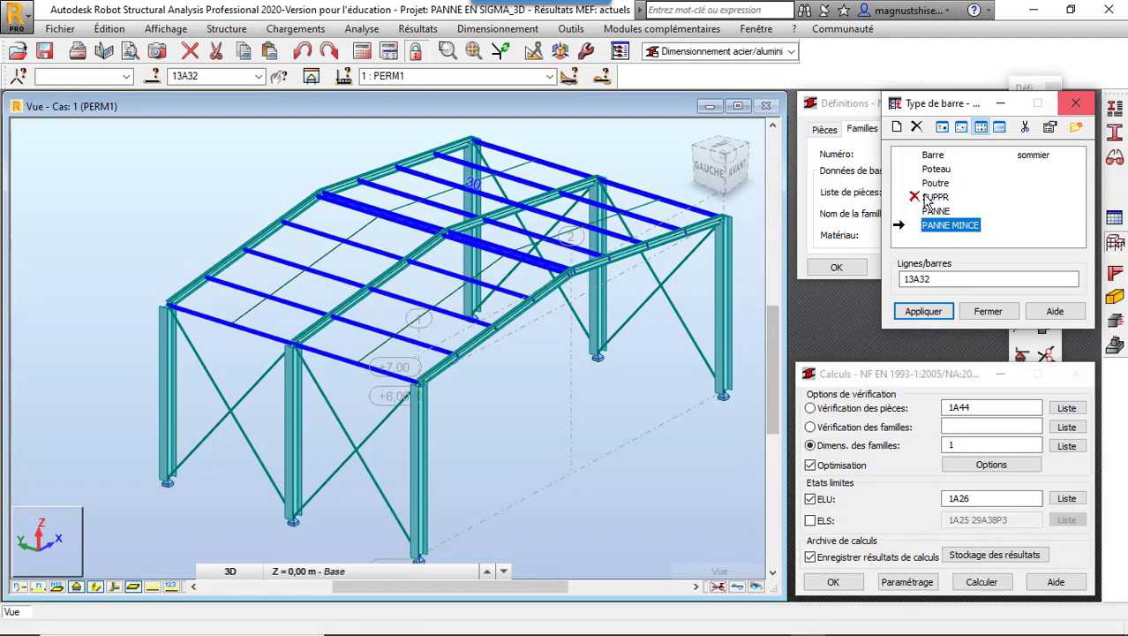
# Step: Assign the PANNE MINCE member type to bars 13A32 and save the definition of family 1
pyautogui.click(918, 312)
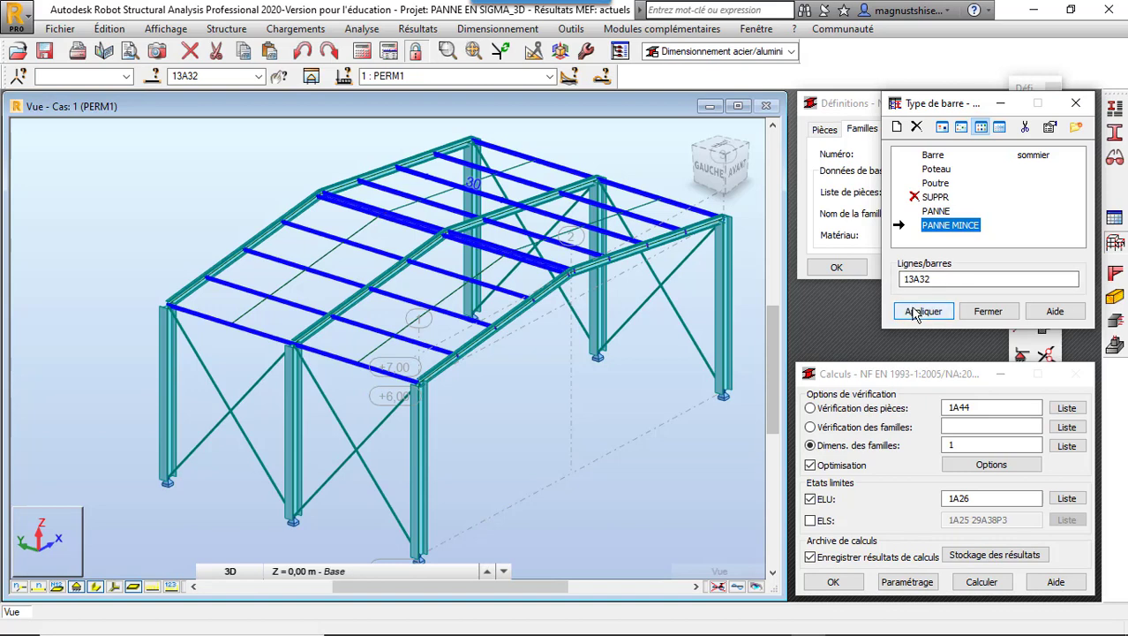
pyautogui.click(988, 310)
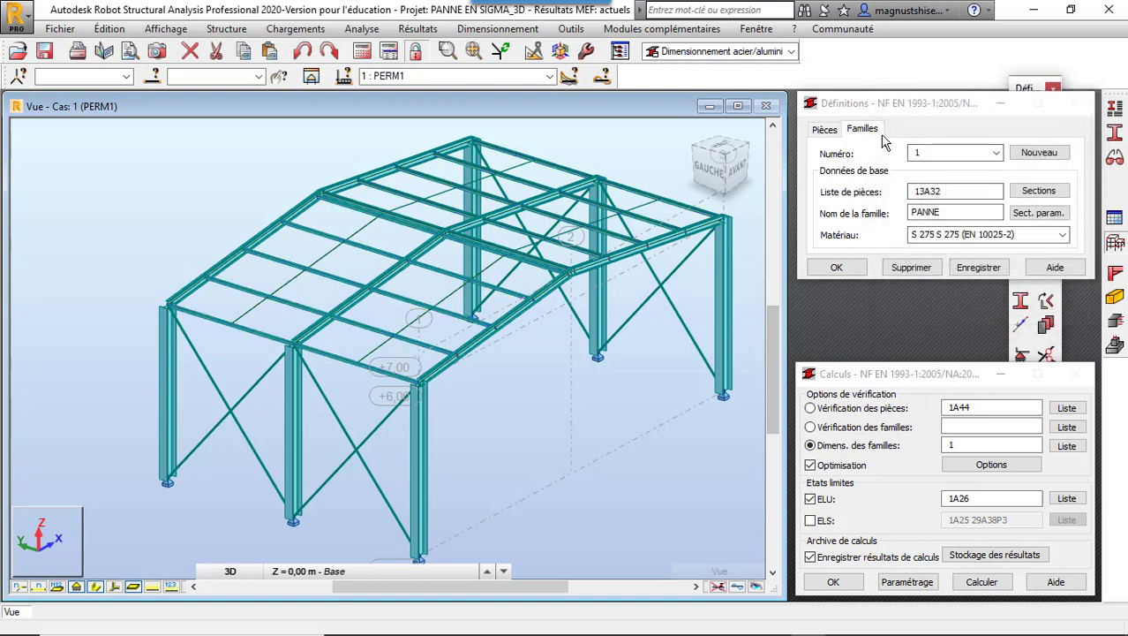
pyautogui.click(977, 267)
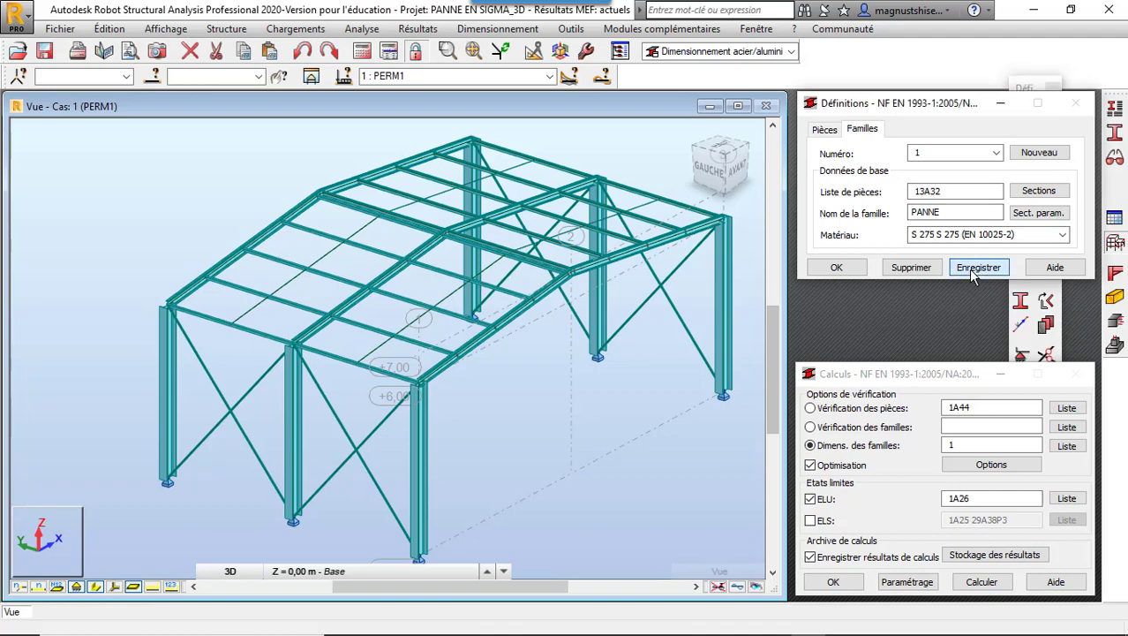
# Step: Run the optimised ELU design of family 1, read its messages and profile ratios, and open the detailed results for PZ 140x125x2.5
pyautogui.click(982, 581)
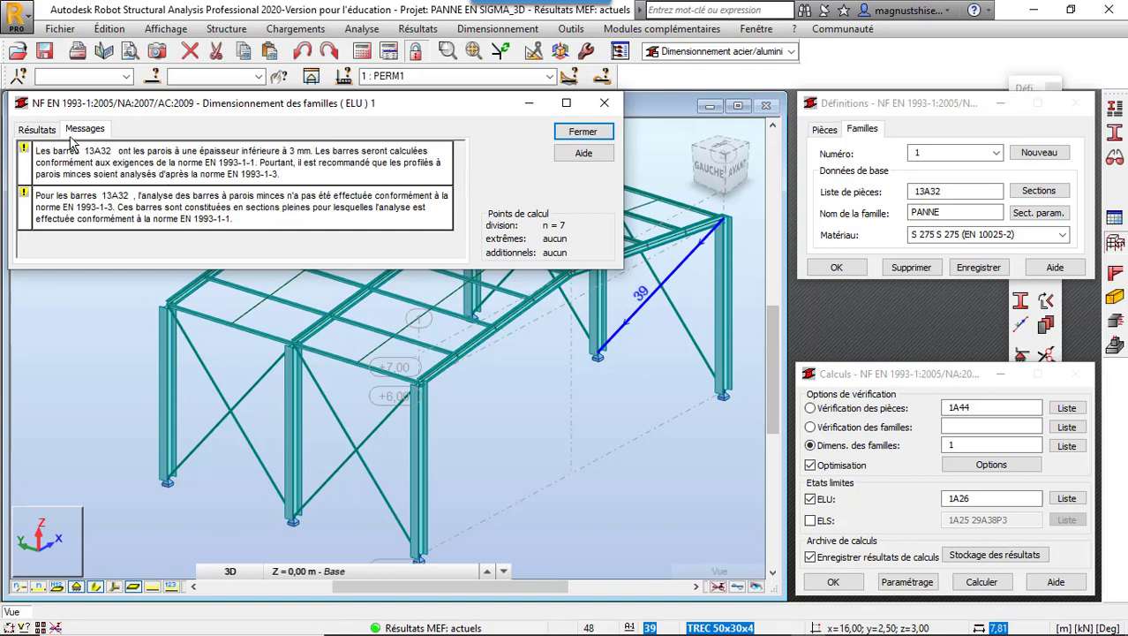
pyautogui.click(39, 130)
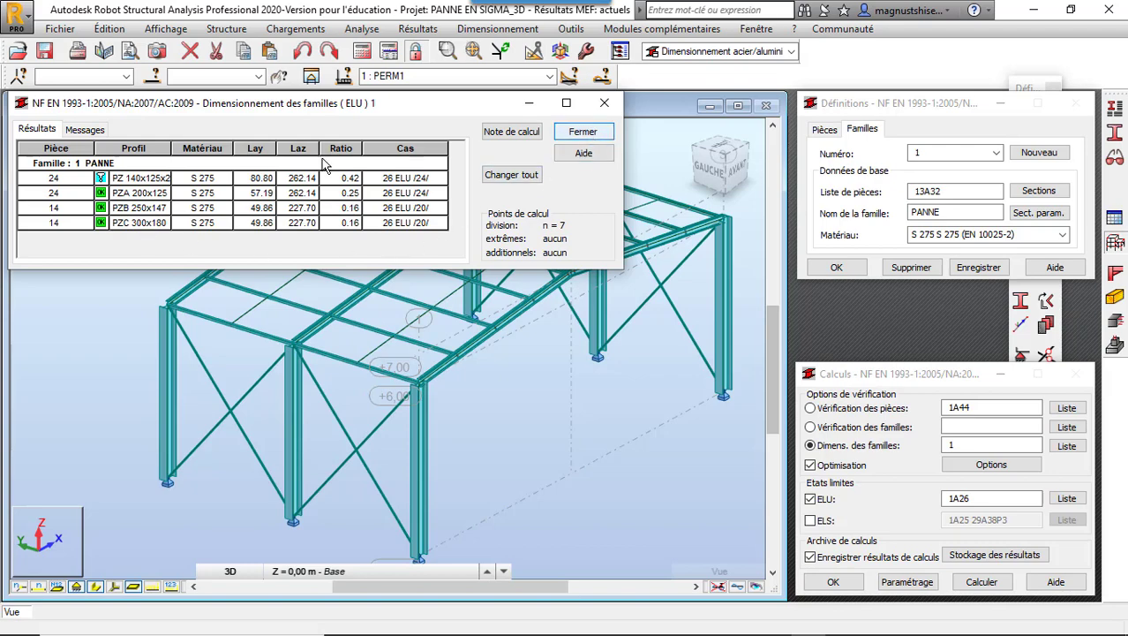
pyautogui.doubleClick(148, 180)
pyautogui.moveTo(304, 302); pyautogui.dragTo(339, 142)
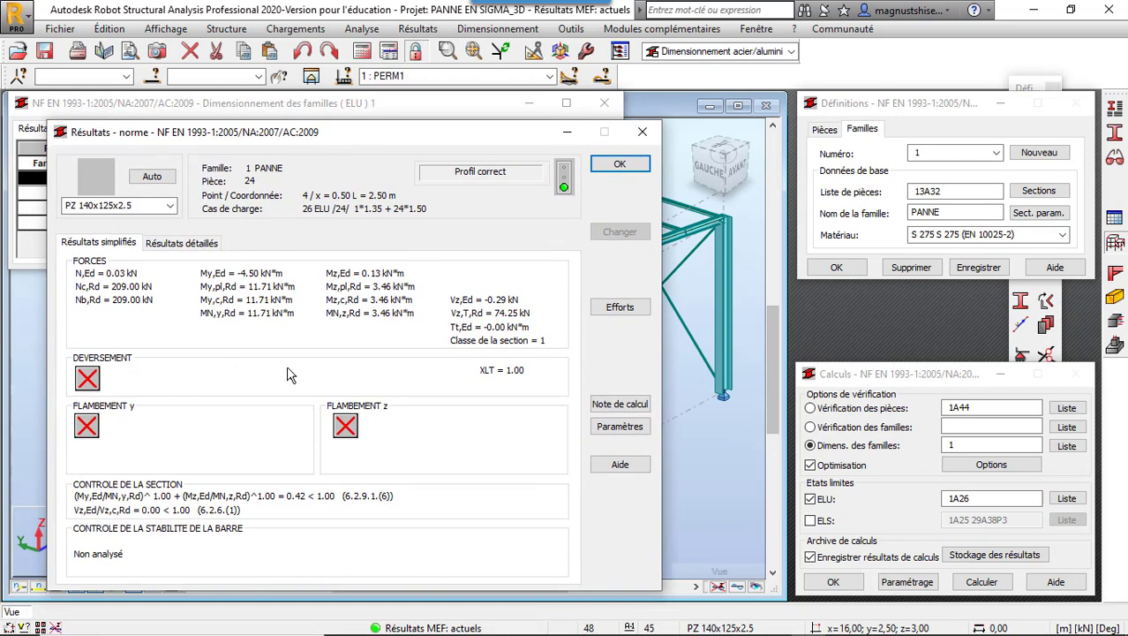
# Step: Review the PANNE MINCE parameter report, covering buckling, lateral-torsional buckling, deflection limits and thin-walled section settings, and close it
pyautogui.click(623, 428)
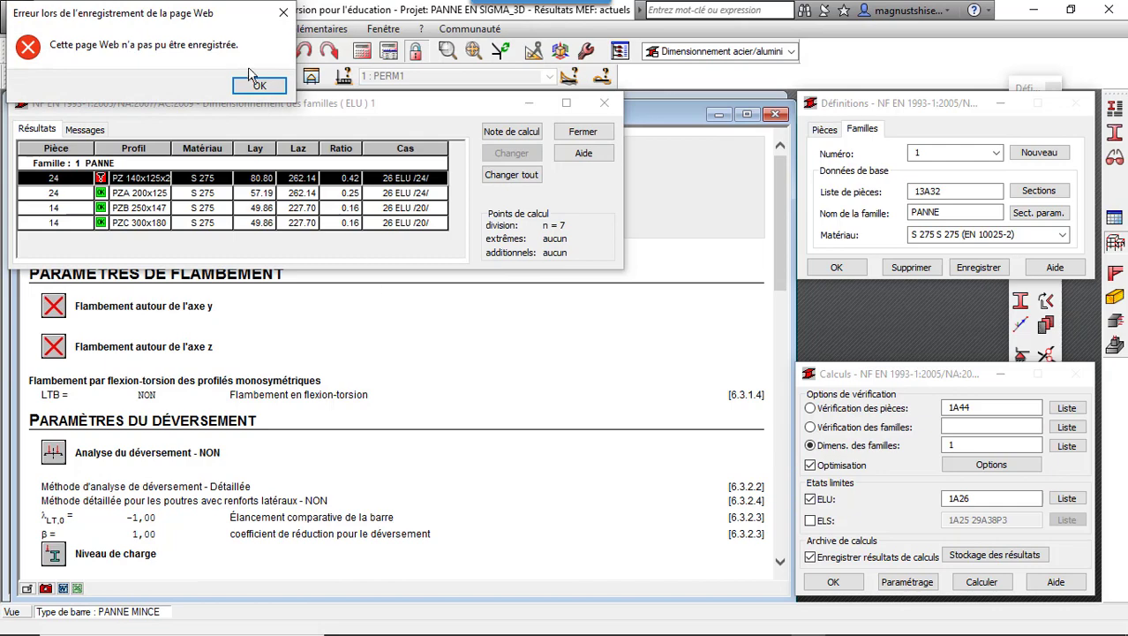
pyautogui.click(254, 85)
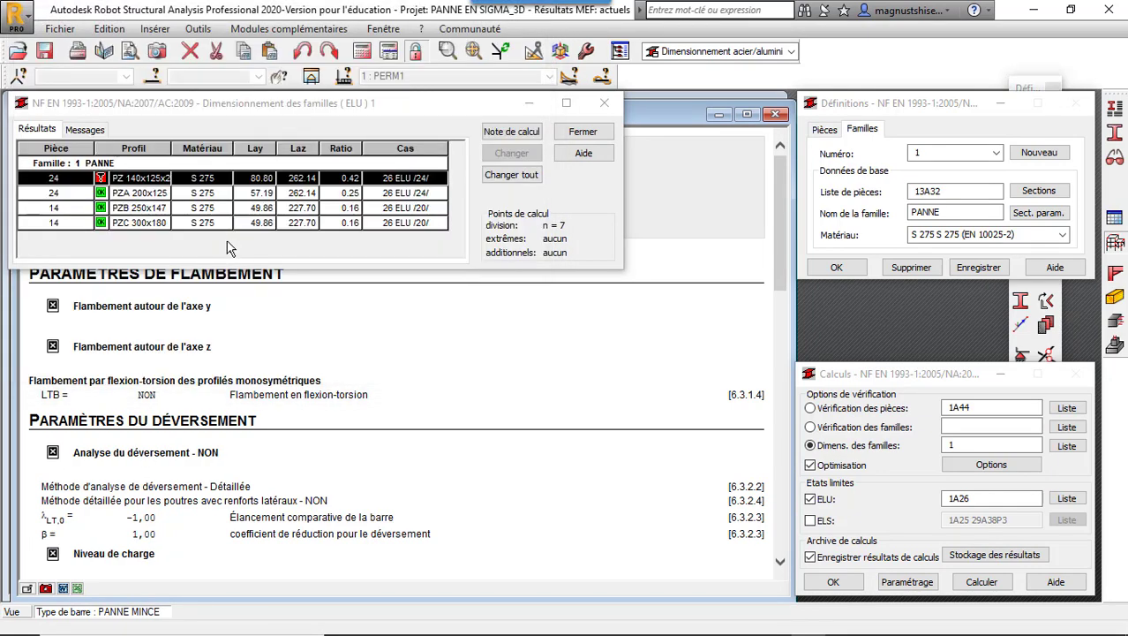
pyautogui.scroll(-4, 468, 435)
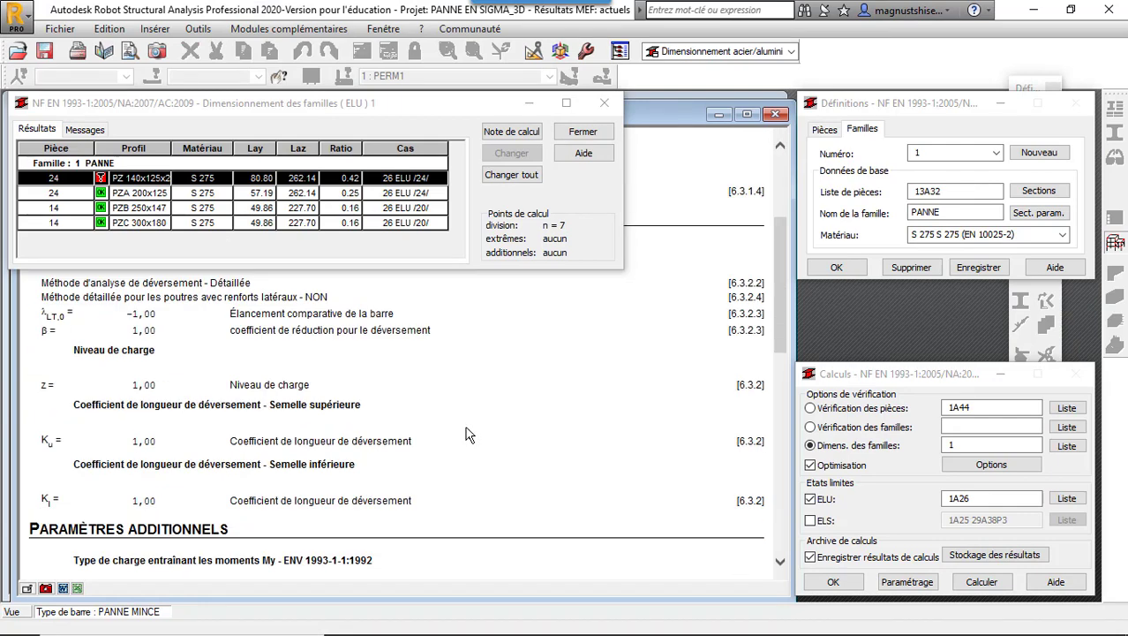
pyautogui.scroll(-10, 468, 435)
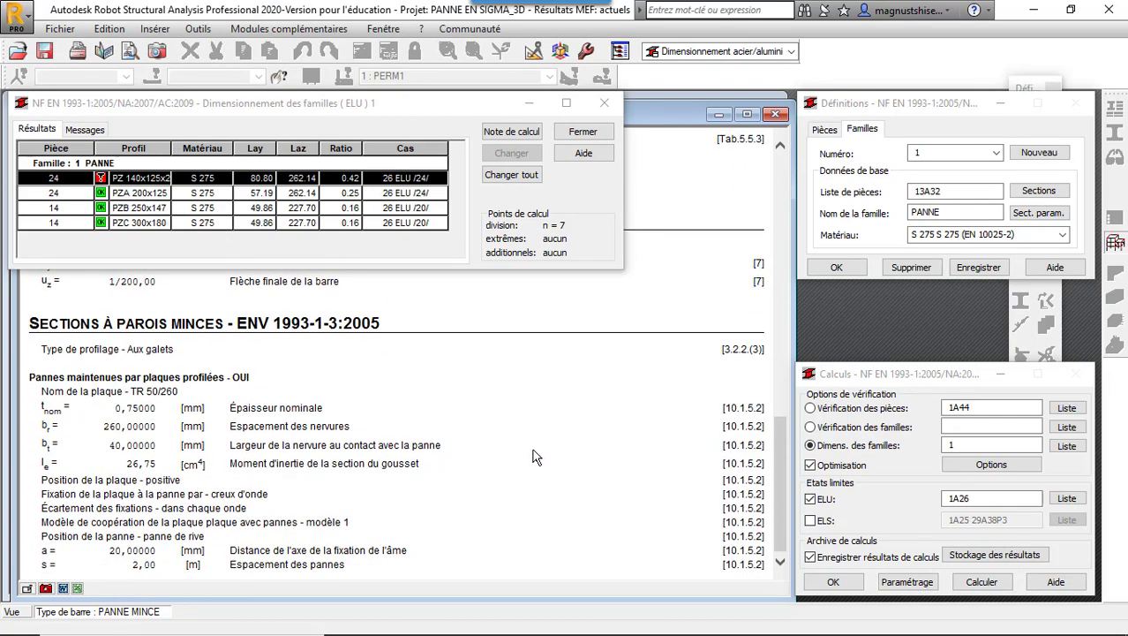
pyautogui.scroll(5, 535, 455)
pyautogui.scroll(4, 548, 409)
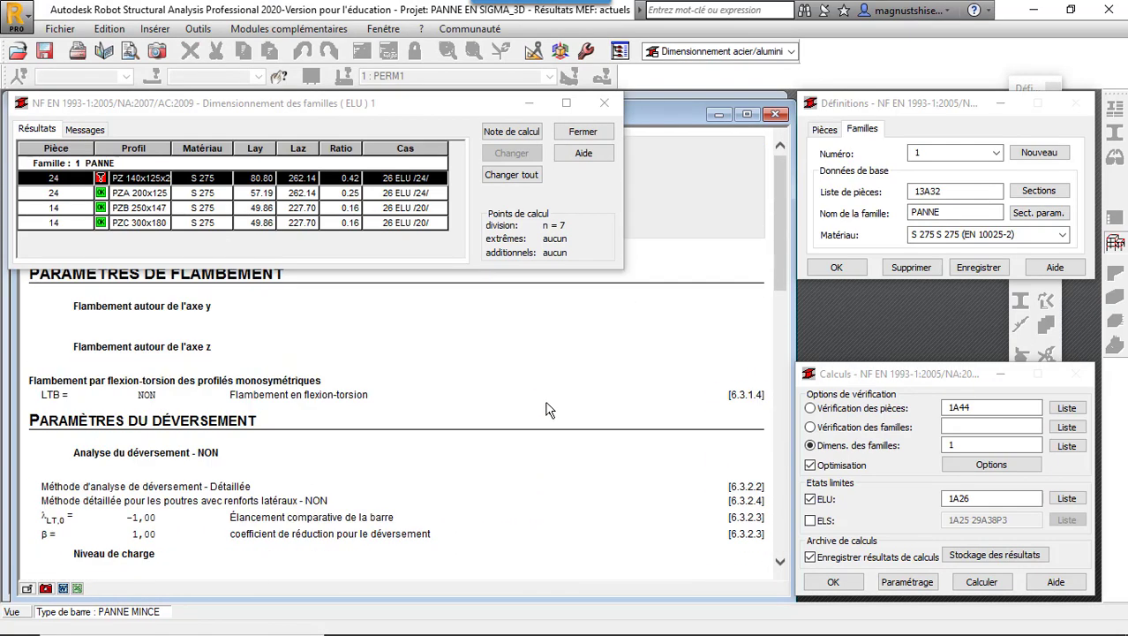
pyautogui.click(139, 180)
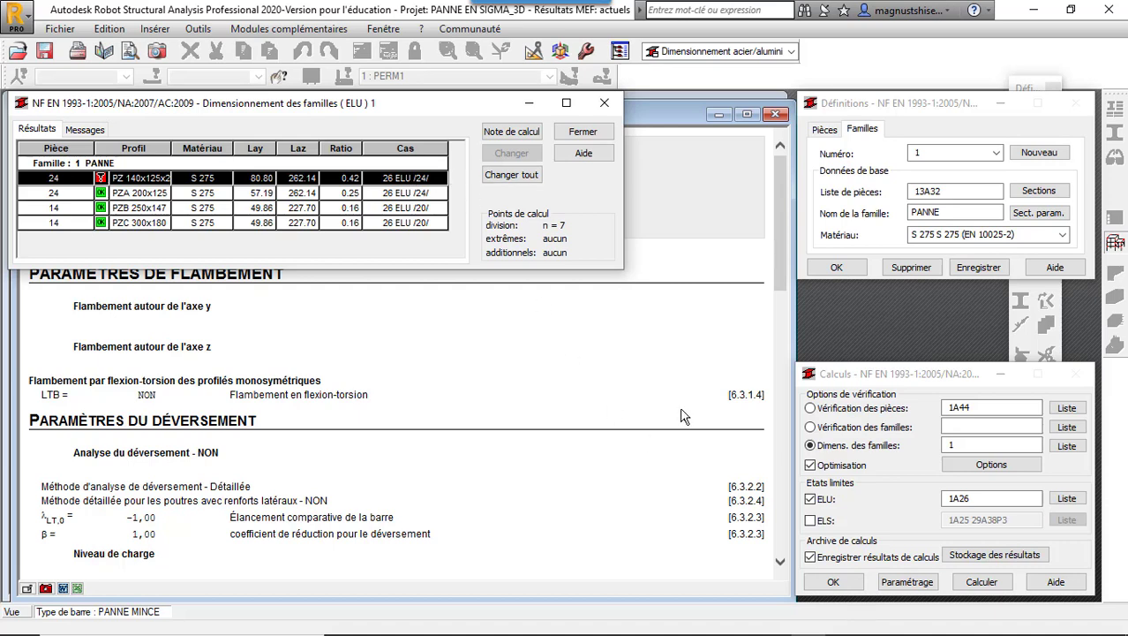
pyautogui.click(774, 115)
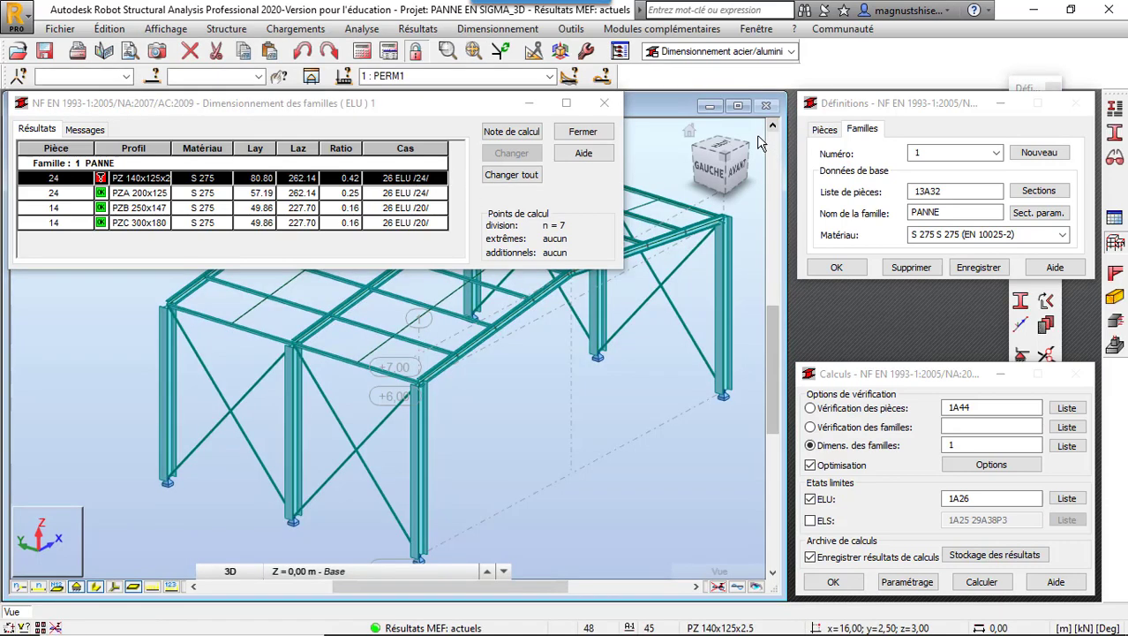
# Step: Generate the complete calculation note (Note complète) for family 1 from the design results
pyautogui.click(82, 181)
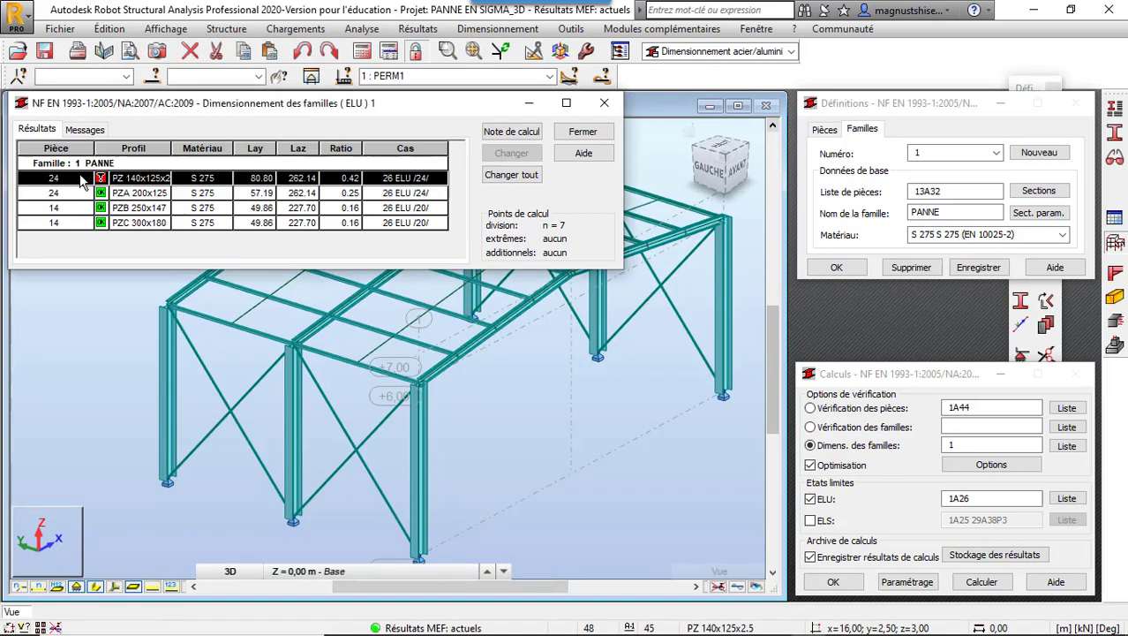
pyautogui.click(146, 182)
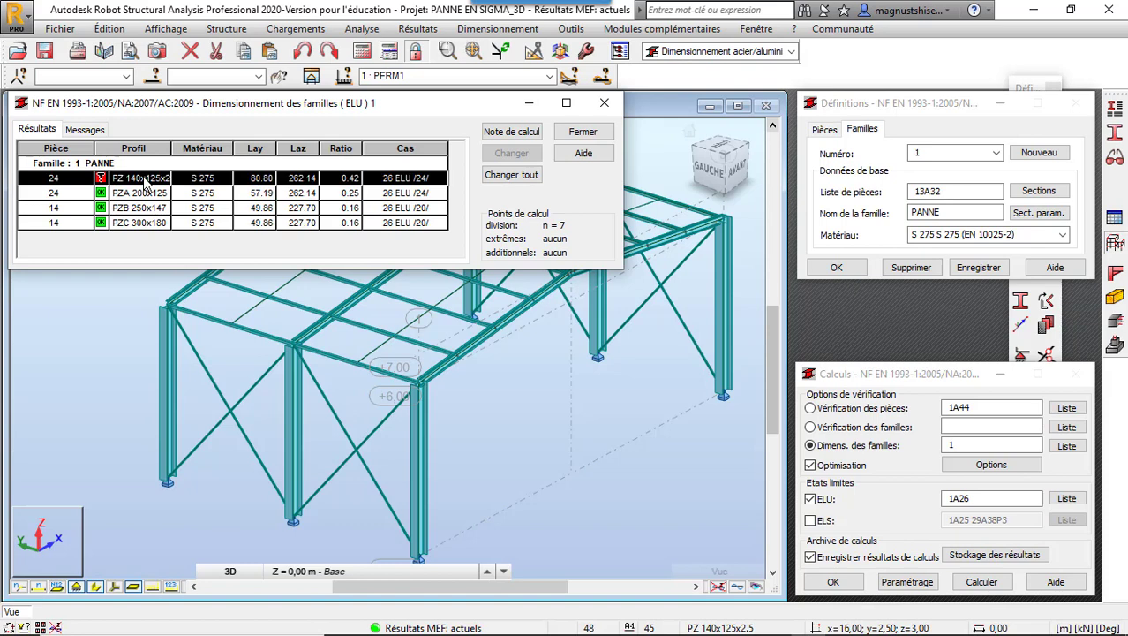
pyautogui.click(510, 132)
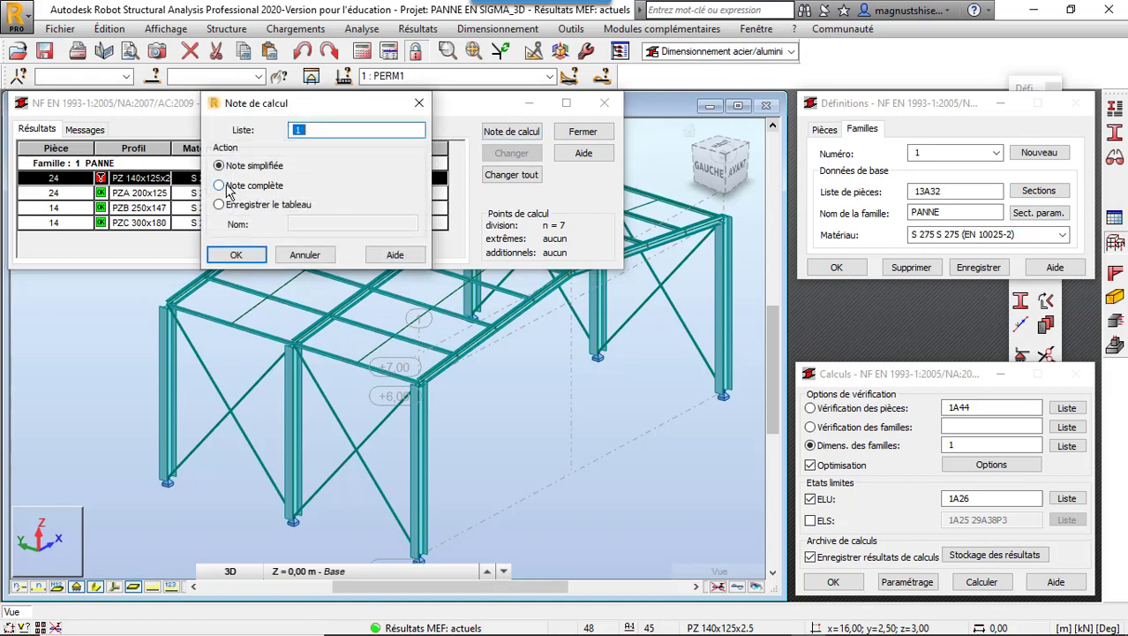
pyautogui.click(221, 187)
pyautogui.click(234, 255)
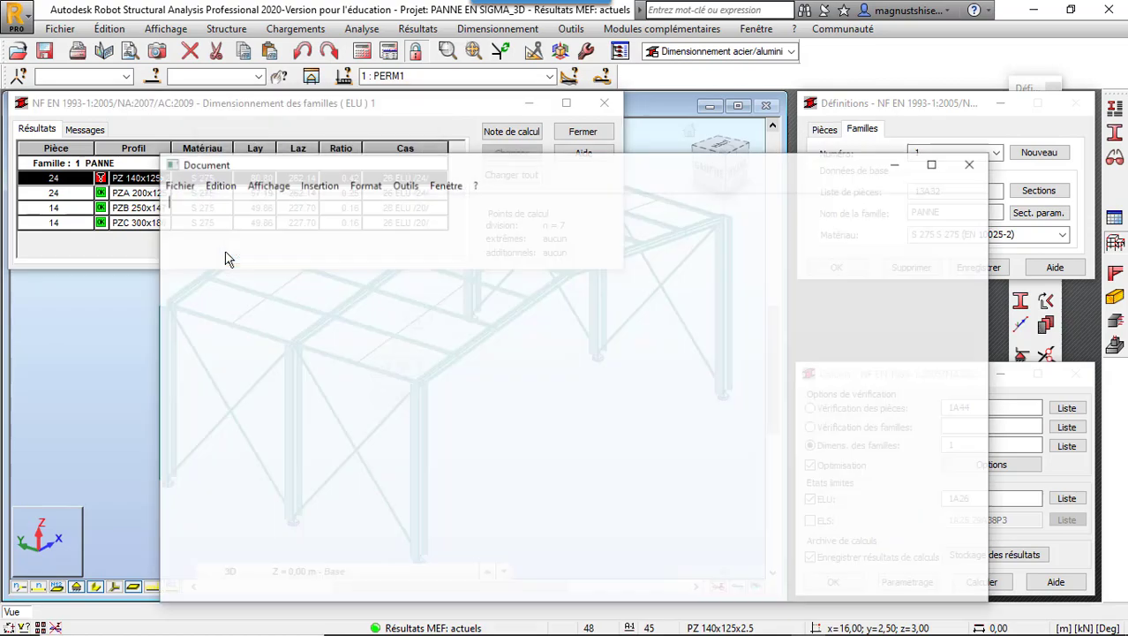
# Step: Examine the section parameters, internal forces, ultimate resistances and verification formulas of the designed Z profiles in the calculation note
pyautogui.scroll(-15, 584, 283)
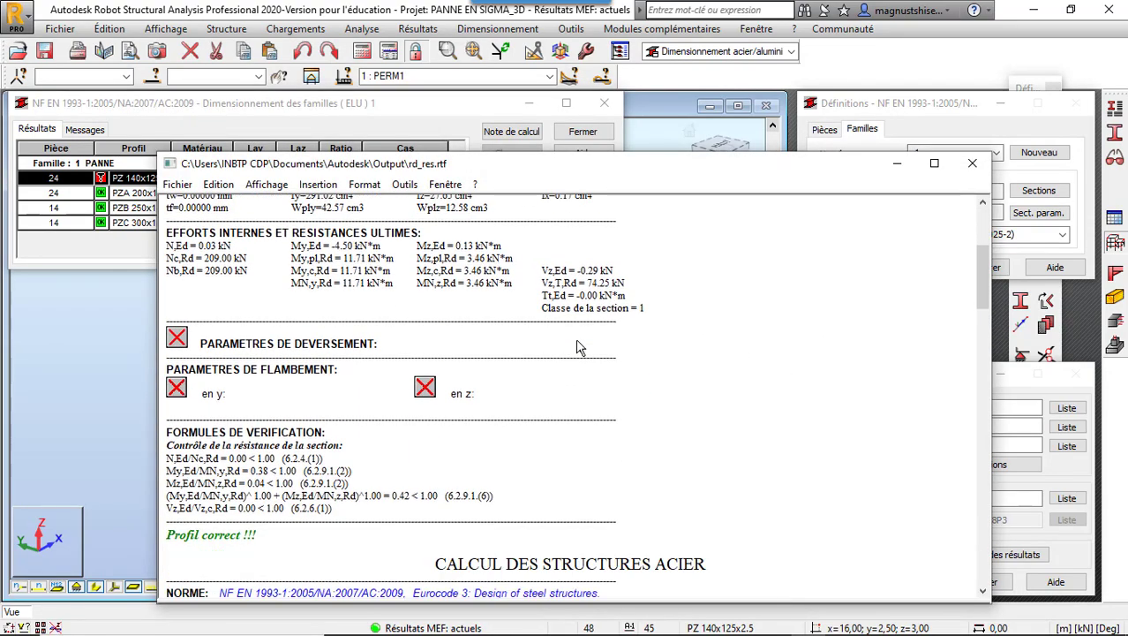
pyautogui.scroll(-20, 548, 342)
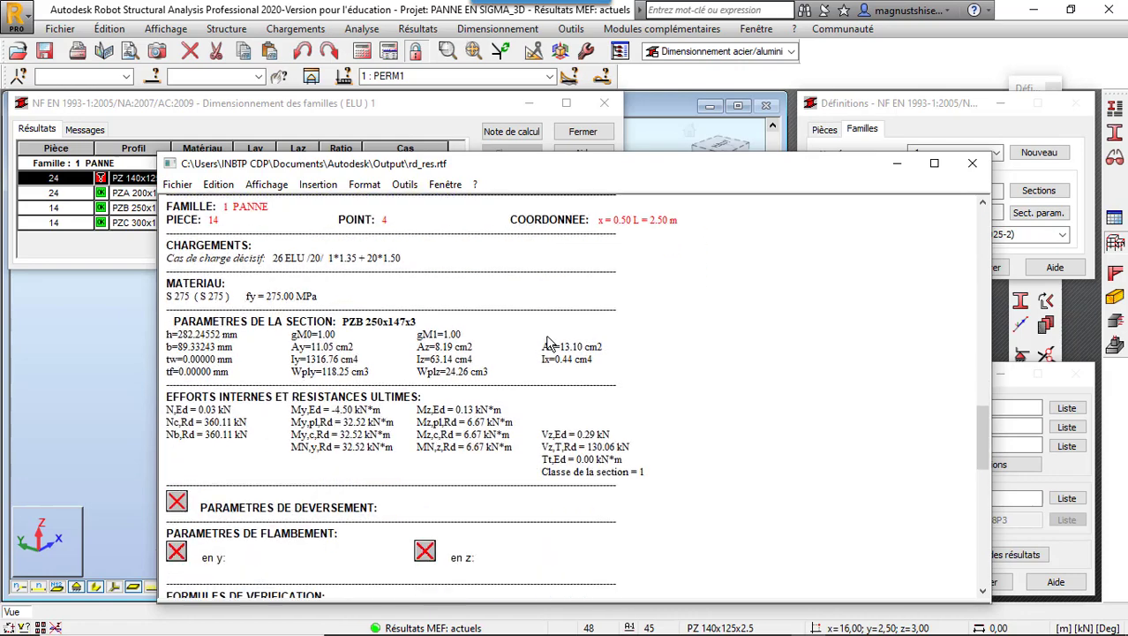
pyautogui.scroll(-8, 548, 343)
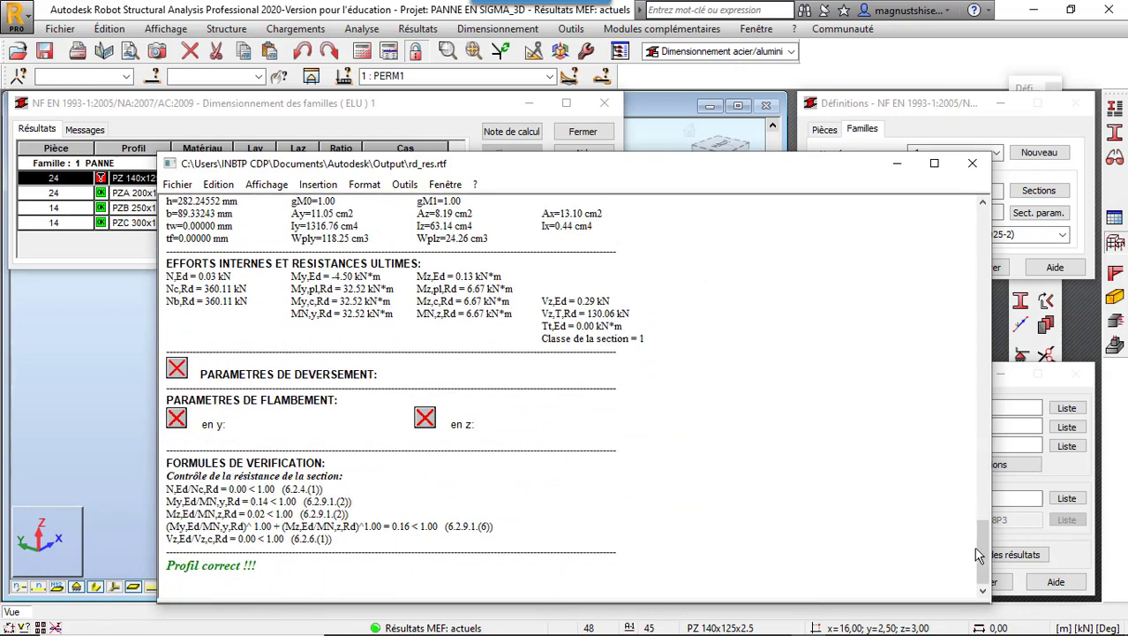
pyautogui.moveTo(987, 557); pyautogui.dragTo(987, 536)
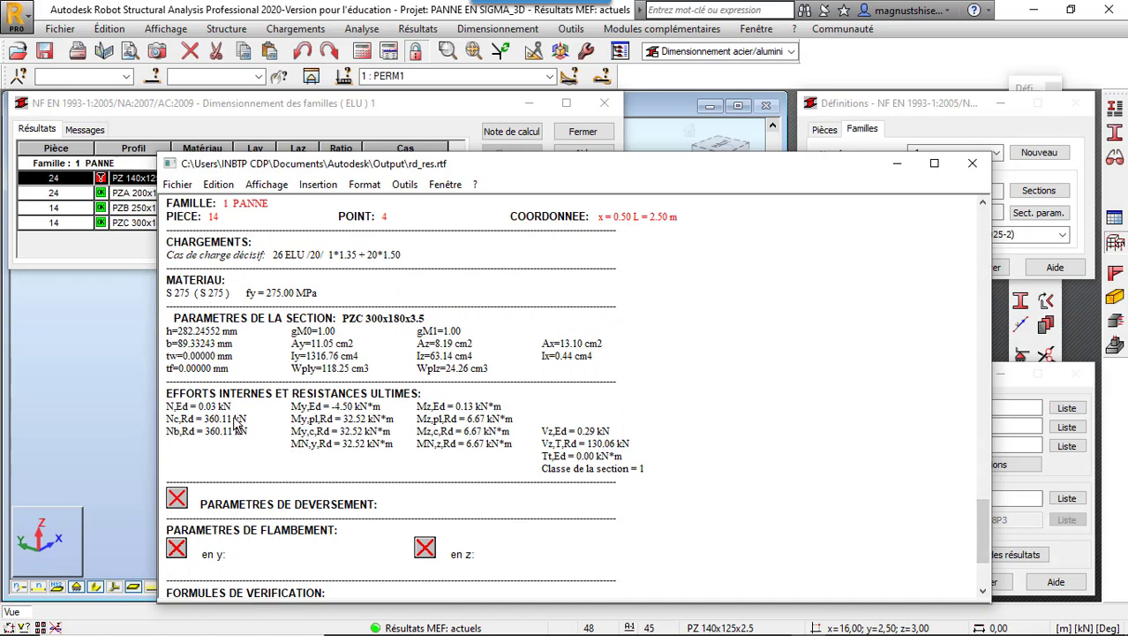
pyautogui.scroll(1, 386, 386)
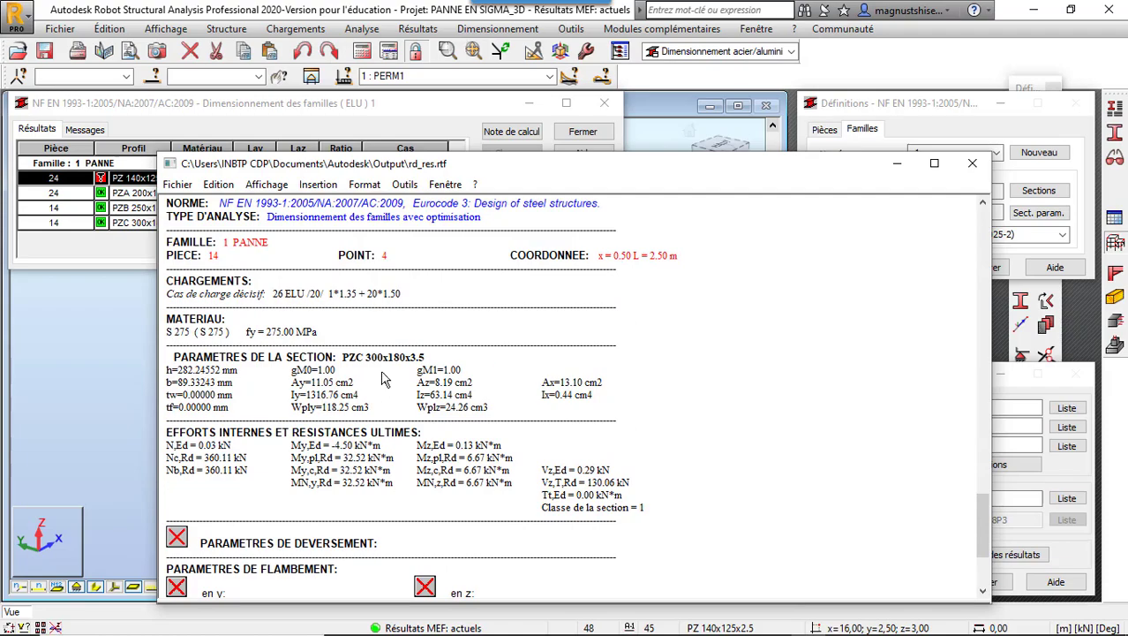
pyautogui.scroll(5, 746, 313)
pyautogui.scroll(-13, 749, 307)
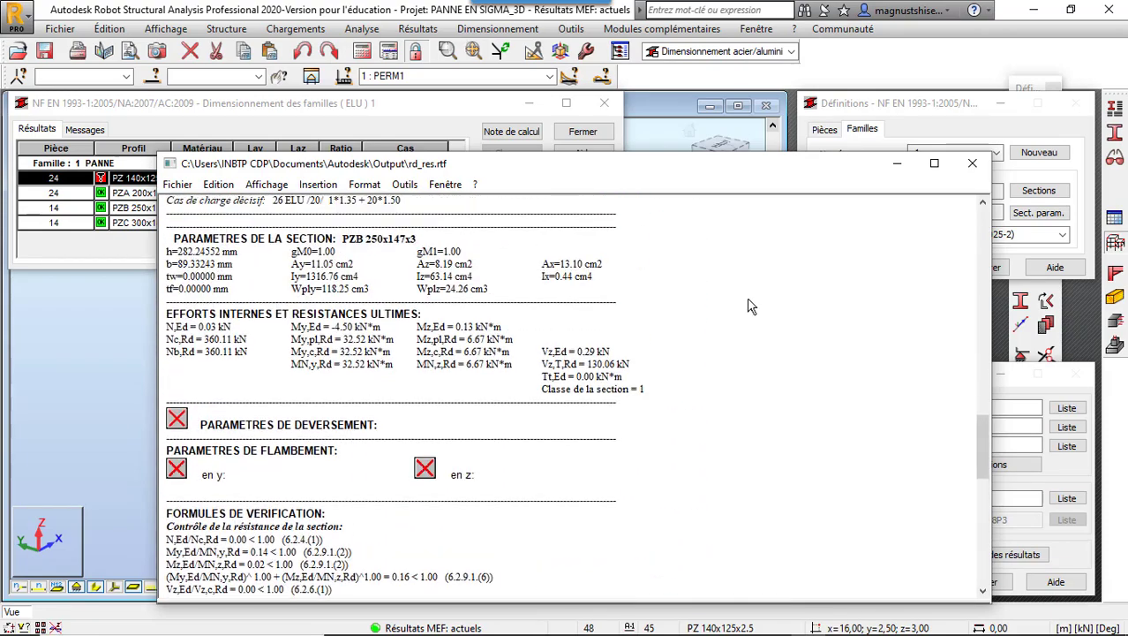
pyautogui.scroll(3, 969, 168)
# Step: Close the calculation note and the family design results, saving the results to the archive under the proposed name
pyautogui.click(972, 163)
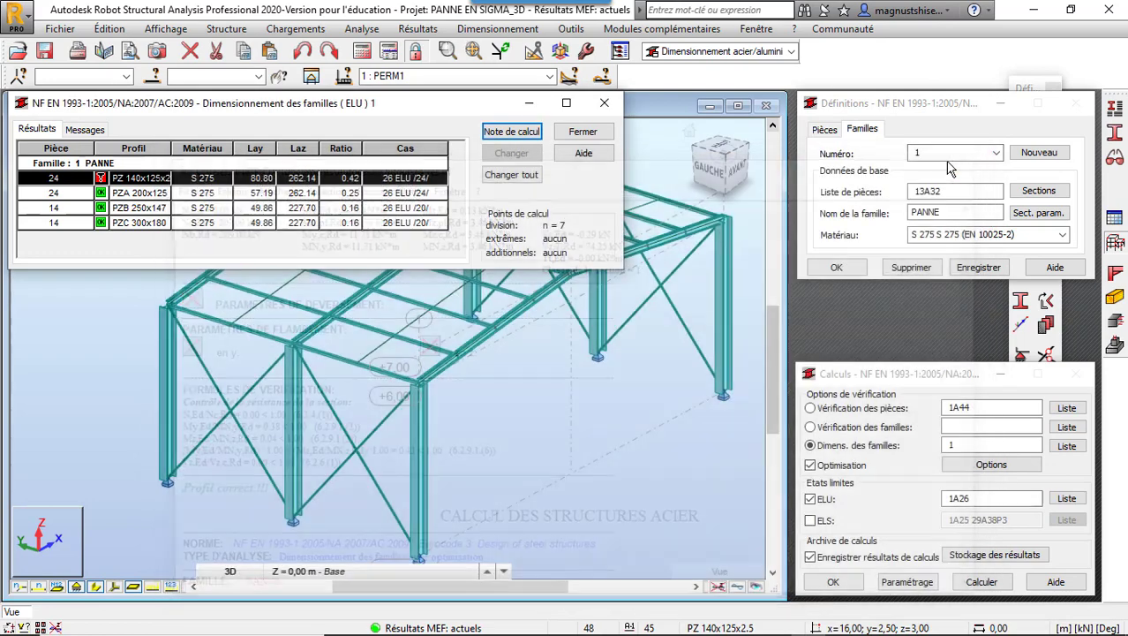
pyautogui.click(604, 107)
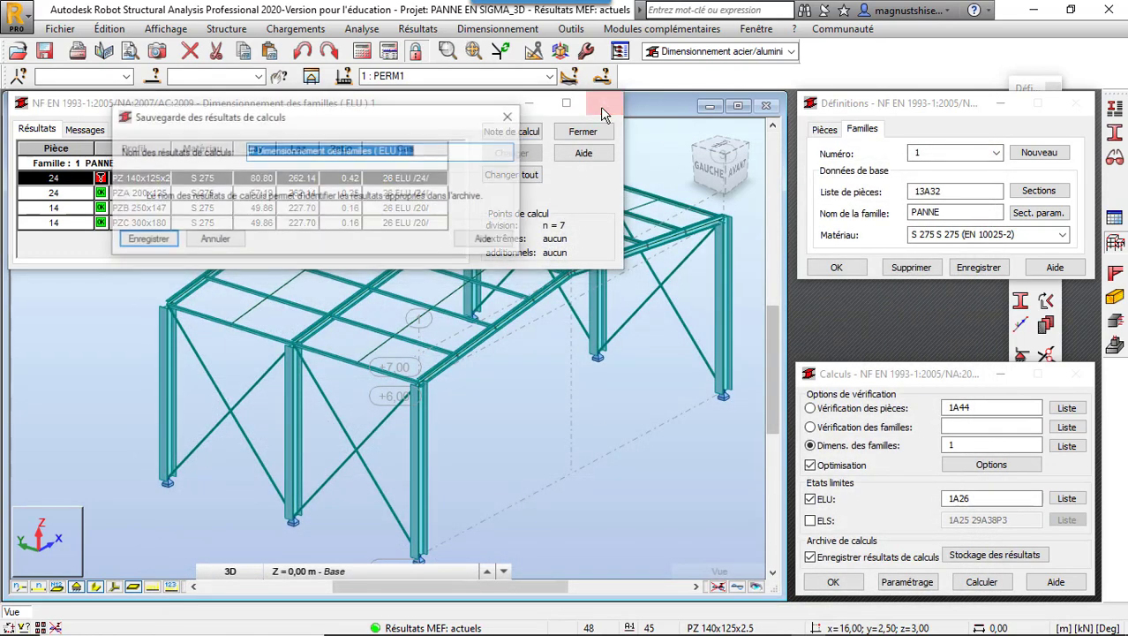
pyautogui.click(146, 247)
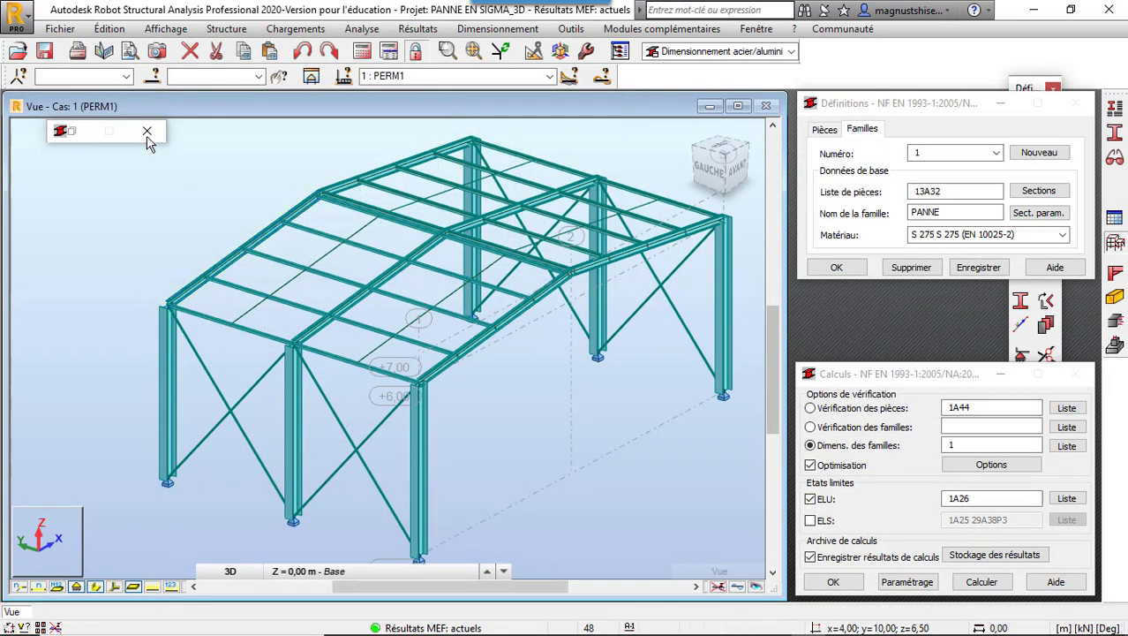